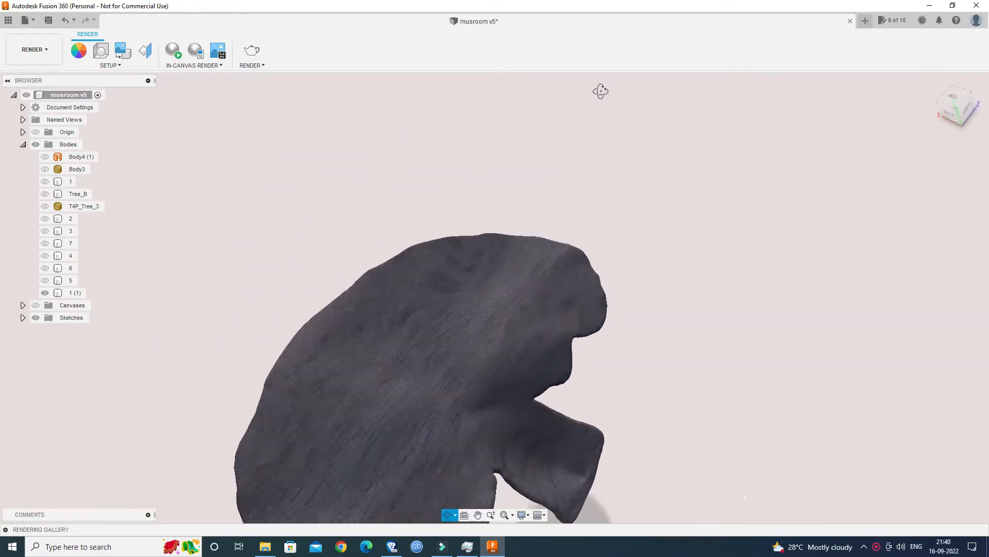
Switch the mushroom model from the Render workspace to the Design workspace.
{"action": "mouse_move", "coordinate": [947, 115]}
{"action": "left_mouse_down"}
{"action": "mouse_move", "coordinate": [957, 115]}
{"action": "mouse_move", "coordinate": [925, 74]}
{"action": "mouse_move", "coordinate": [960, 98]}
{"action": "mouse_move", "coordinate": [953, 106]}
{"action": "left_mouse_up"}
{"action": "scroll", "coordinate": [635, 428], "scroll_direction": "down", "scroll_amount": 2}
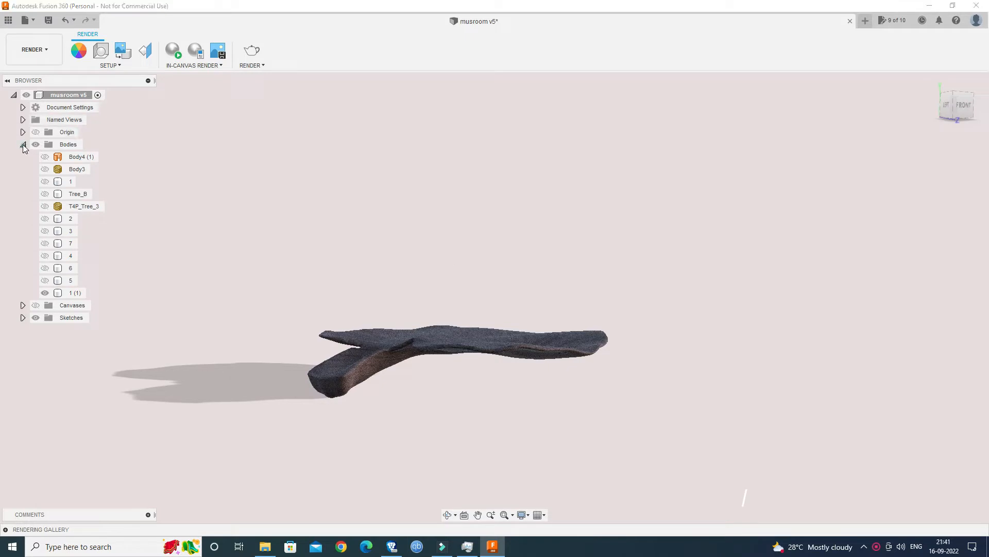
{"action": "left_click", "coordinate": [23, 145]}
{"action": "left_click", "coordinate": [33, 49]}
{"action": "left_click", "coordinate": [23, 75]}
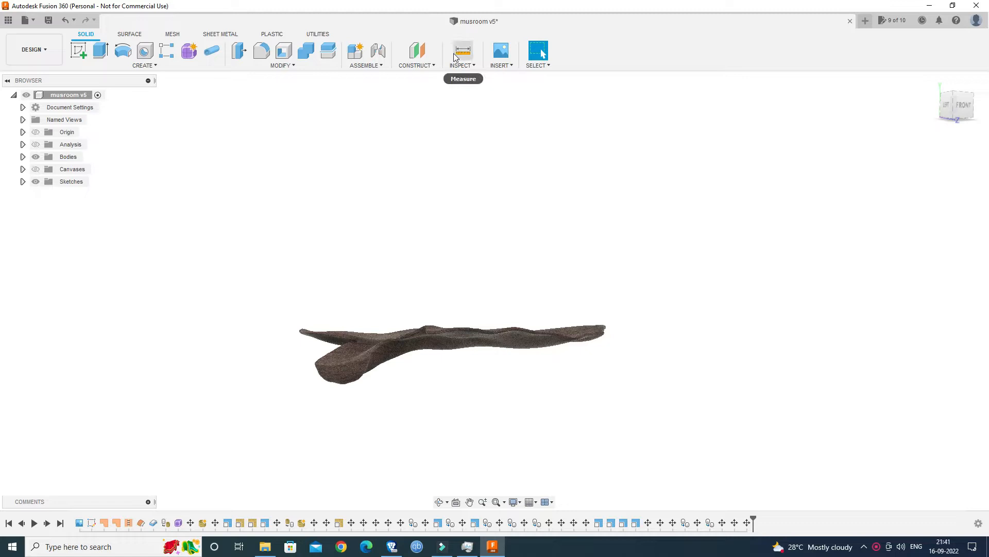
Start a section analysis through the mushroom on the XY plane, offset about 6.923 in.
{"action": "left_click", "coordinate": [492, 65]}
{"action": "left_click", "coordinate": [469, 66]}
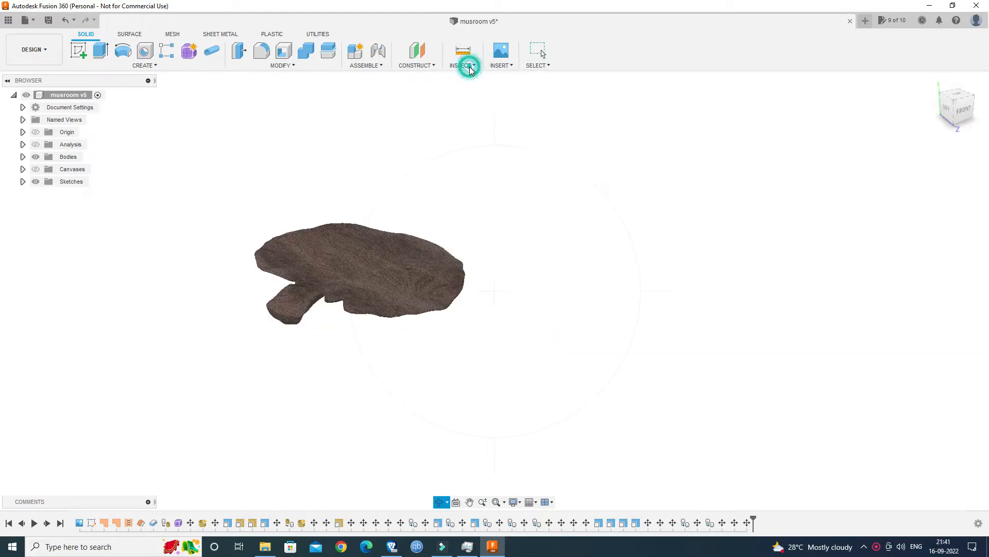
{"action": "left_click", "coordinate": [469, 66]}
{"action": "left_click", "coordinate": [474, 179]}
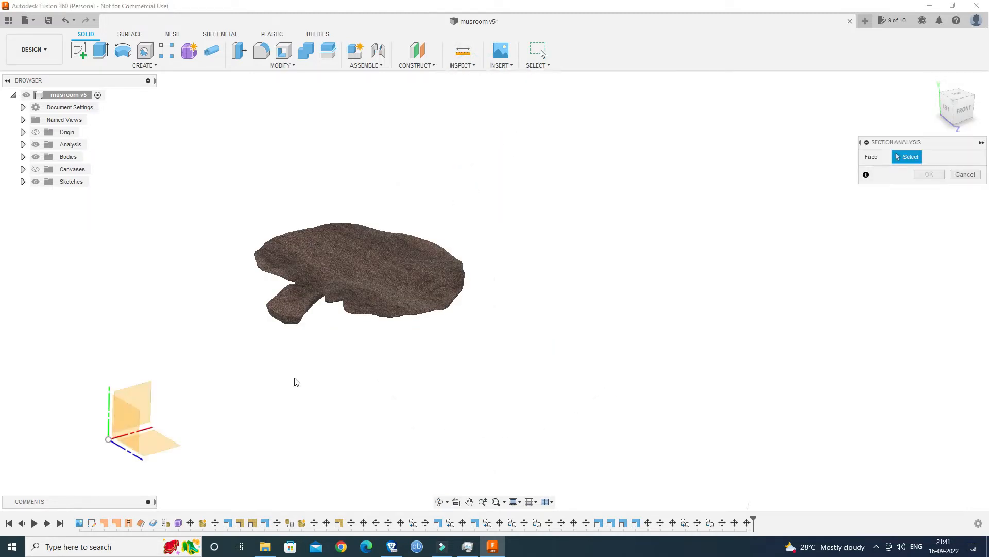
{"action": "left_click", "coordinate": [156, 406]}
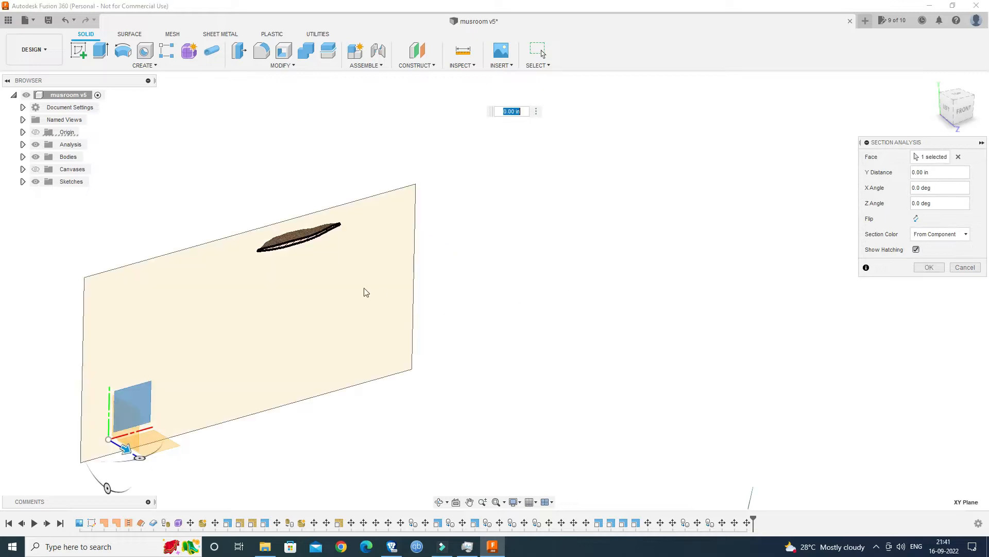
{"action": "left_click_drag", "start_coordinate": [125, 450], "coordinate": [177, 484]}
{"action": "scroll", "coordinate": [200, 321], "scroll_direction": "up", "scroll_amount": 3}
{"action": "scroll", "coordinate": [200, 320], "scroll_direction": "up", "scroll_amount": 2}
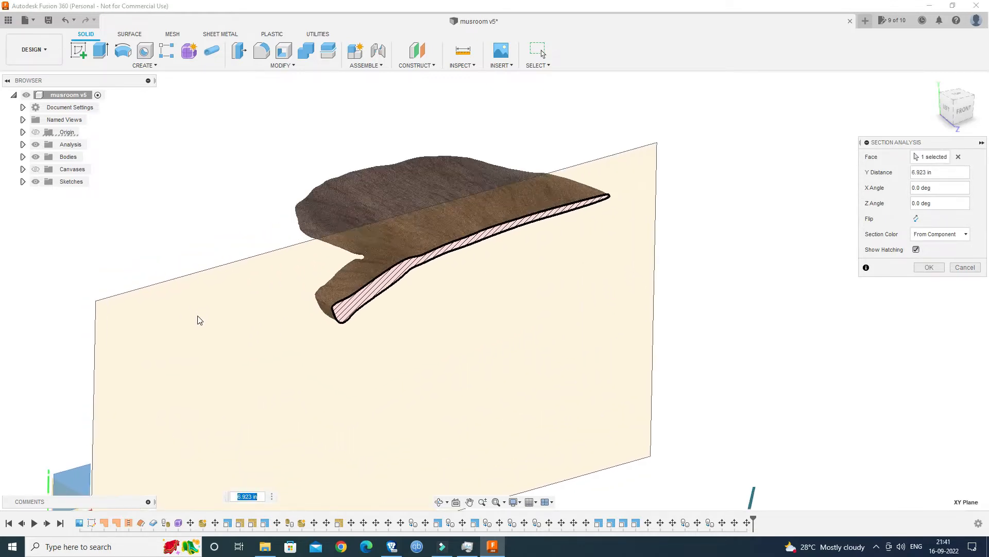
Shift the section plane to about 7.44 in and complete the section analysis.
{"action": "scroll", "coordinate": [377, 272], "scroll_direction": "down", "scroll_amount": 3}
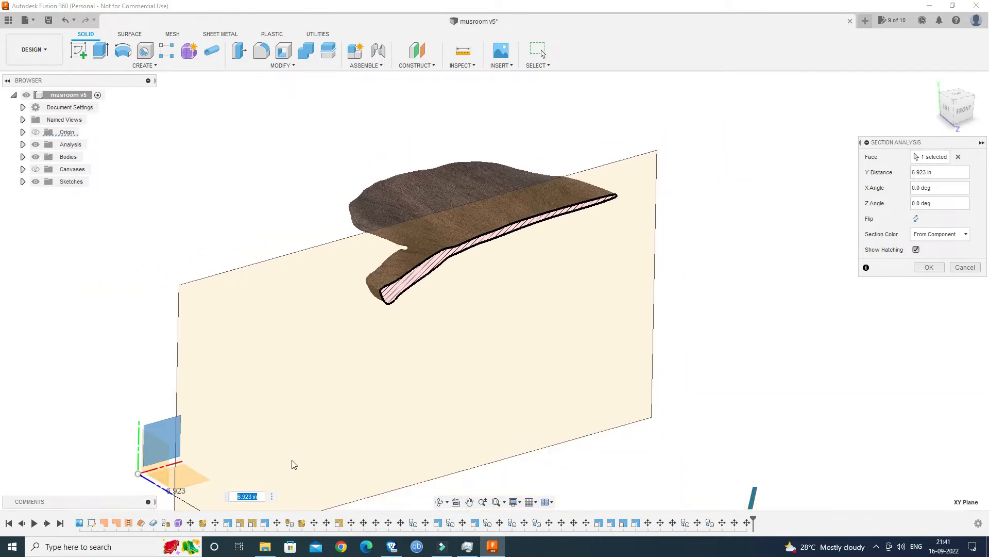
{"action": "middle_click_drag", "start_coordinate": [299, 380], "coordinate": [351, 323]}
{"action": "left_click_drag", "start_coordinate": [281, 466], "coordinate": [349, 363]}
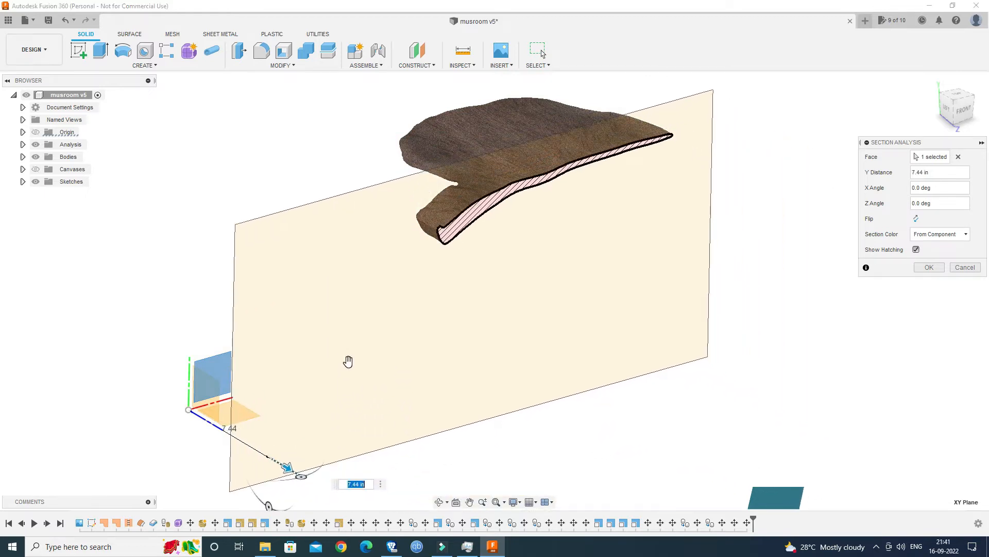
{"action": "left_click", "coordinate": [929, 268]}
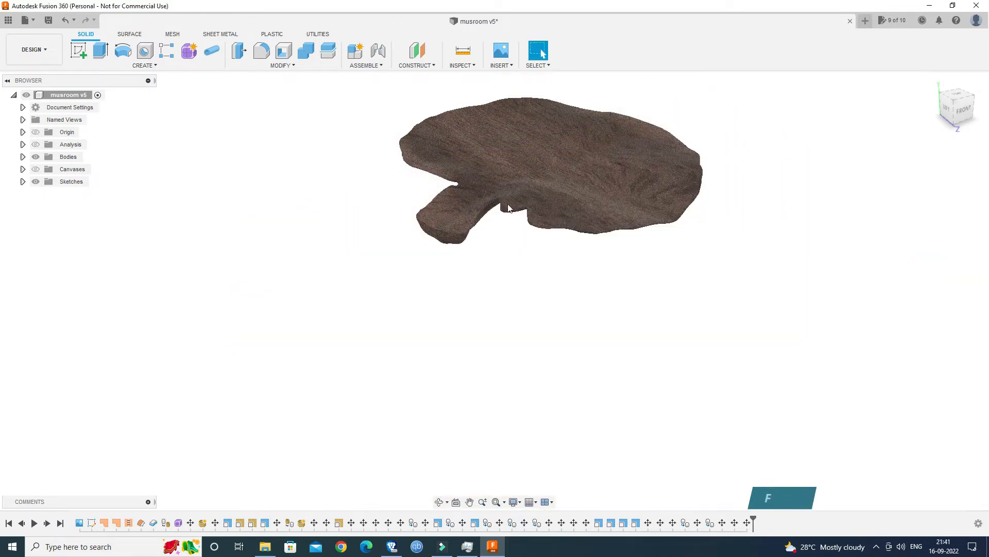
{"action": "scroll", "coordinate": [512, 229], "scroll_direction": "up", "scroll_amount": 5}
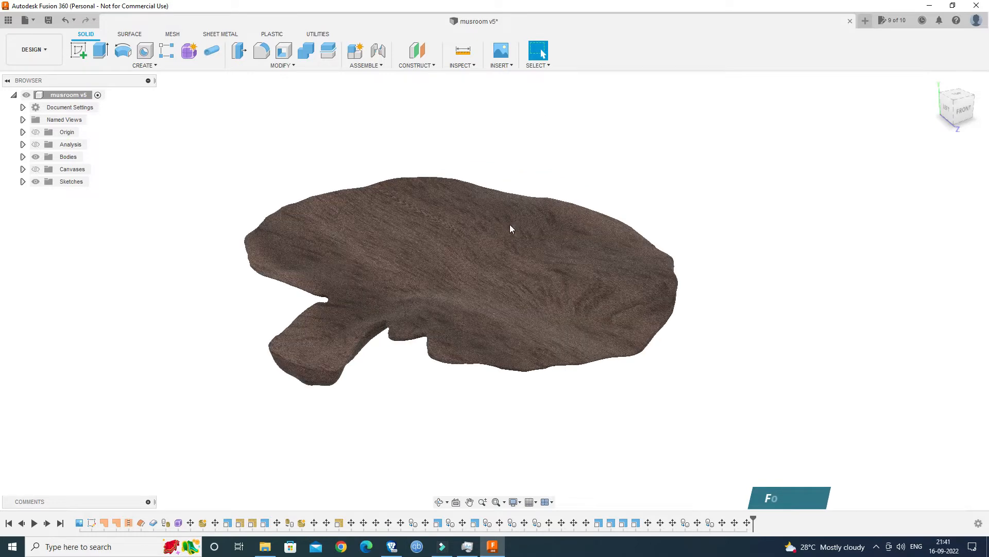
{"action": "left_click", "coordinate": [439, 503]}
{"action": "left_click_drag", "start_coordinate": [428, 368], "coordinate": [400, 355]}
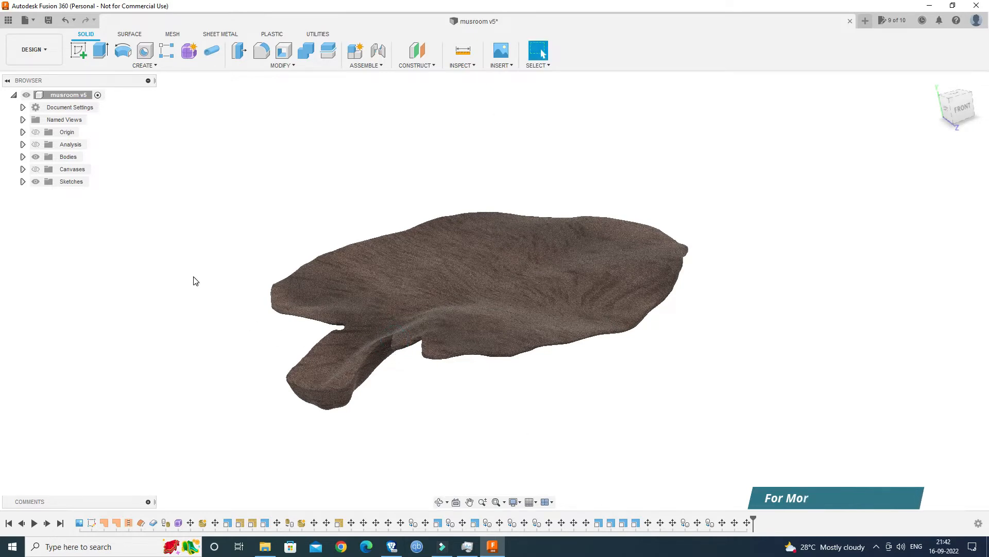
{"action": "scroll", "coordinate": [326, 426], "scroll_direction": "up", "scroll_amount": 4}
{"action": "scroll", "coordinate": [340, 397], "scroll_direction": "down", "scroll_amount": 2}
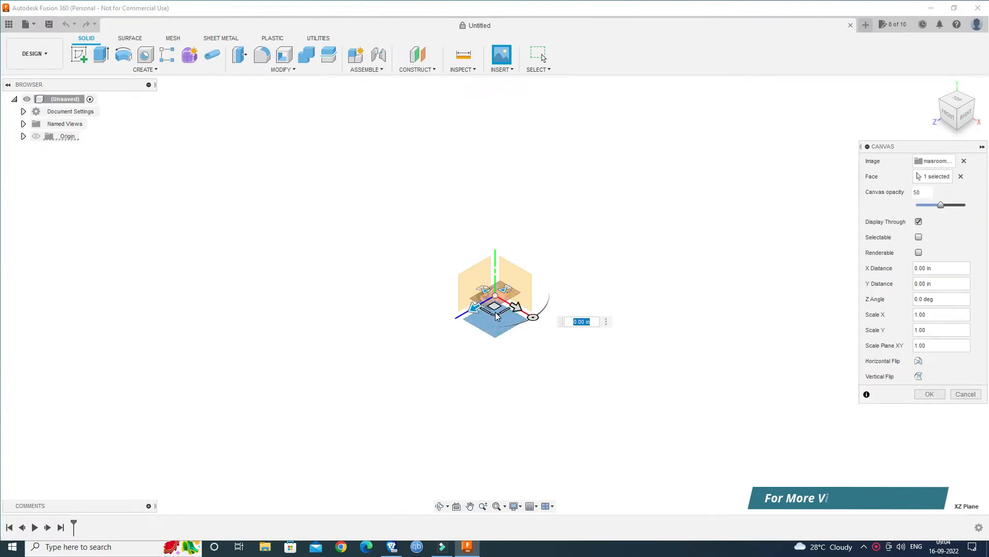
Place the mushroom photo as a canvas on the XZ plane and start a sketch on that plane.
{"action": "left_click", "coordinate": [930, 394]}
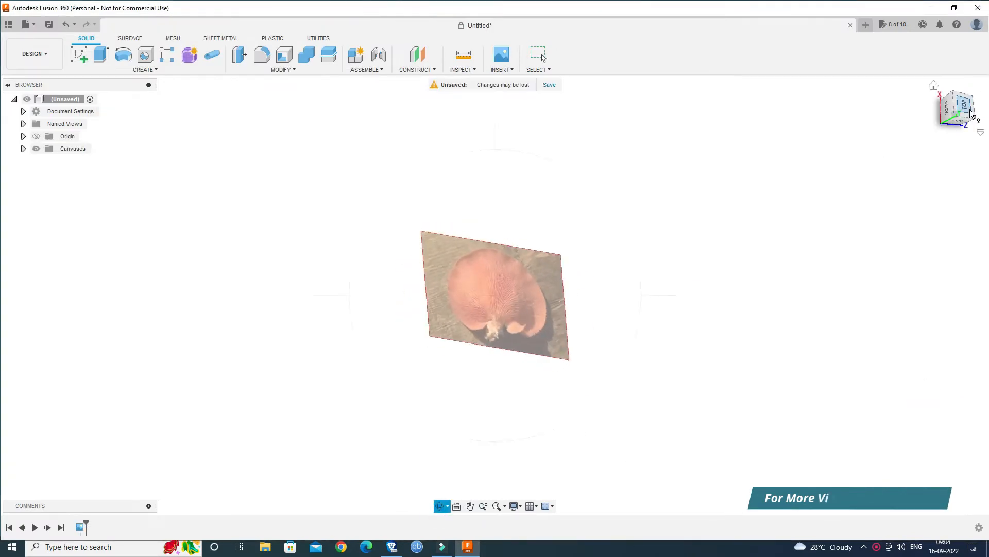
{"action": "left_click", "coordinate": [970, 110]}
{"action": "scroll", "coordinate": [567, 309], "scroll_direction": "up", "scroll_amount": 5}
{"action": "mouse_move", "coordinate": [425, 281]}
{"action": "middle_mouse_down"}
{"action": "mouse_move", "coordinate": [472, 300]}
{"action": "mouse_move", "coordinate": [457, 300]}
{"action": "middle_mouse_up"}
{"action": "left_click", "coordinate": [80, 55]}
{"action": "left_click", "coordinate": [479, 273]}
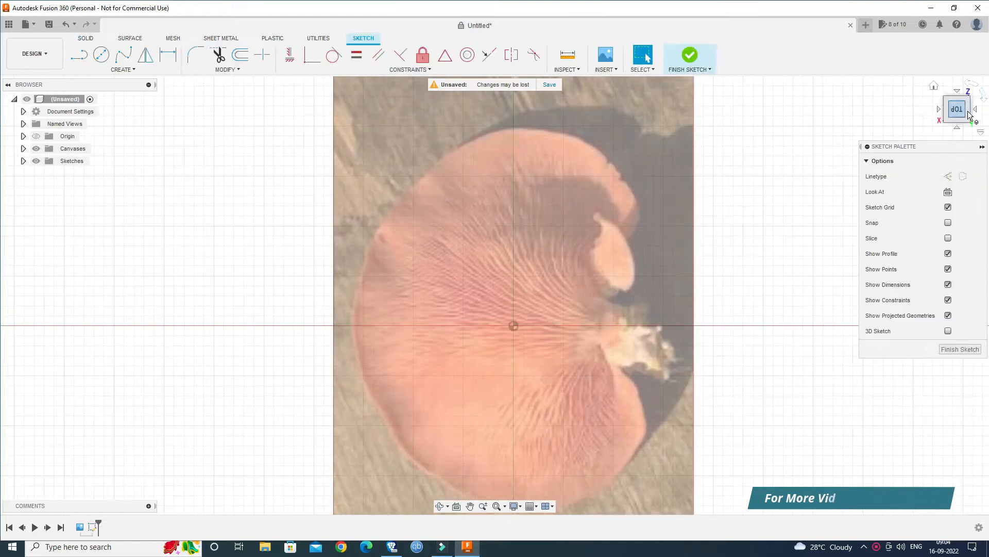
Trace the mushroom cap's edge with a fit point spline, from beside the stem up the cap's left side.
{"action": "left_click", "coordinate": [970, 114]}
{"action": "scroll", "coordinate": [367, 373], "scroll_direction": "up", "scroll_amount": 3}
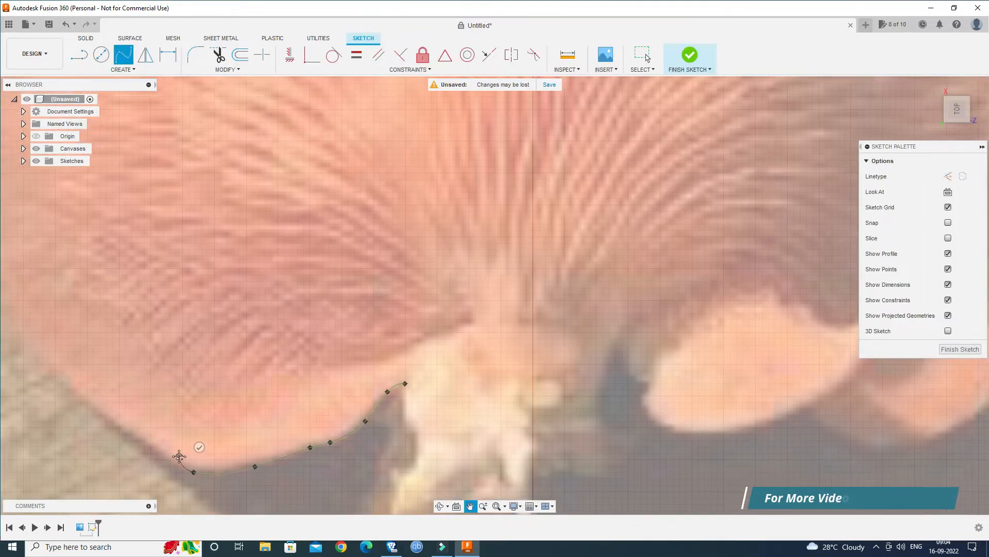
{"action": "middle_click_drag", "start_coordinate": [179, 456], "coordinate": [360, 365]}
{"action": "left_click", "coordinate": [275, 324]}
{"action": "left_click", "coordinate": [162, 182]}
{"action": "middle_click_drag", "start_coordinate": [162, 181], "coordinate": [184, 325]}
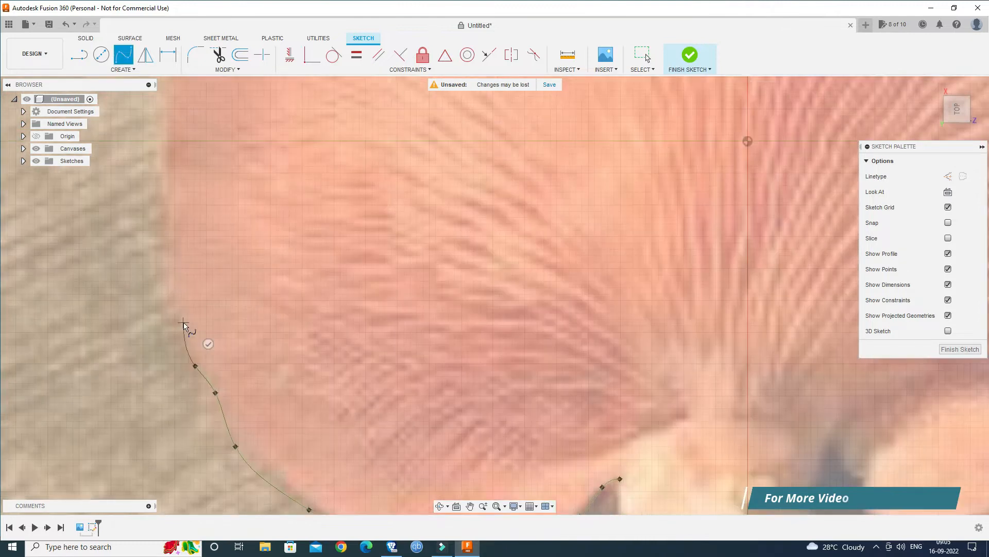
{"action": "mouse_move", "coordinate": [165, 173]}
{"action": "middle_mouse_down"}
{"action": "mouse_move", "coordinate": [172, 283]}
{"action": "mouse_move", "coordinate": [160, 359]}
{"action": "middle_mouse_up"}
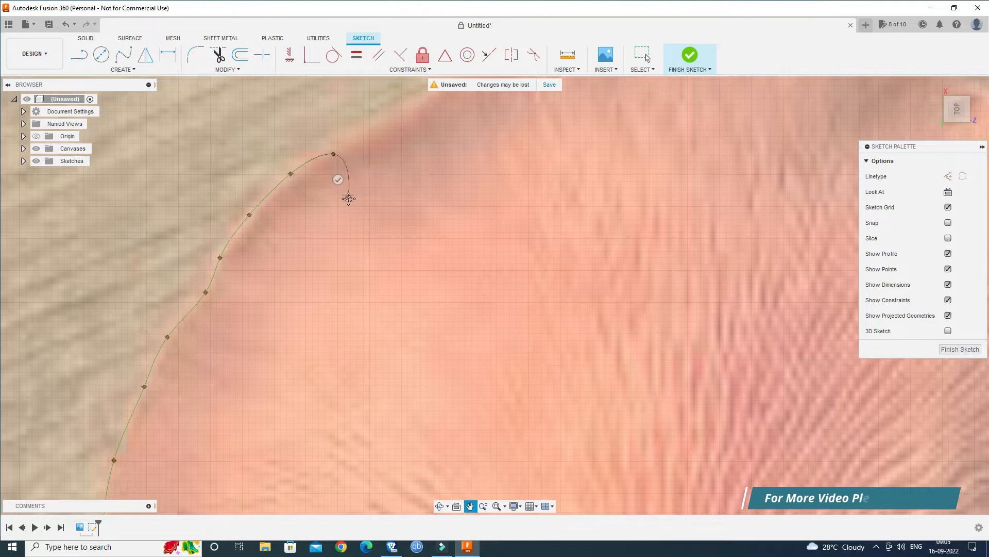
Continue the spline along the photo's cap edge, over its upper rim and onto the right side.
{"action": "middle_click_drag", "start_coordinate": [349, 199], "coordinate": [276, 348]}
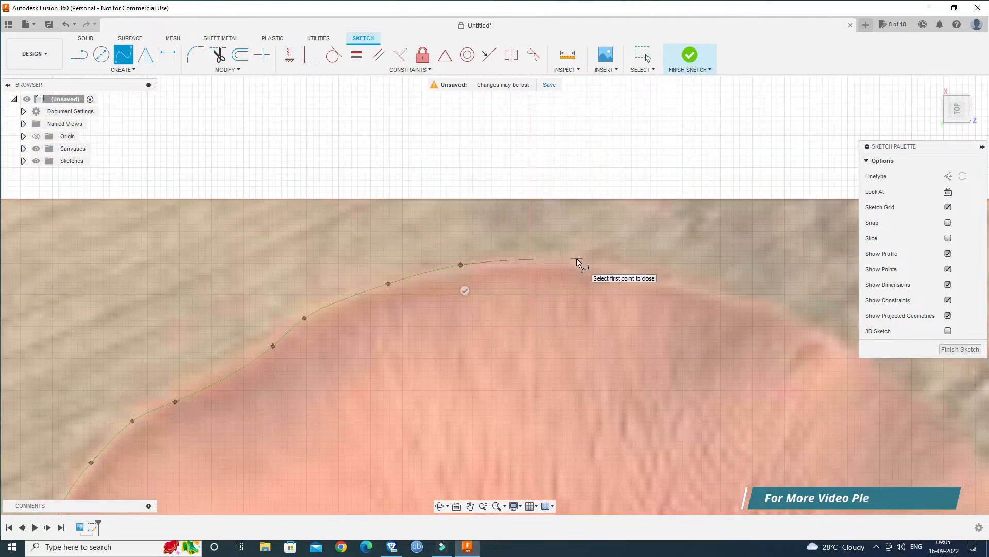
{"action": "left_click", "coordinate": [837, 339]}
{"action": "middle_click_drag", "start_coordinate": [869, 352], "coordinate": [355, 236]}
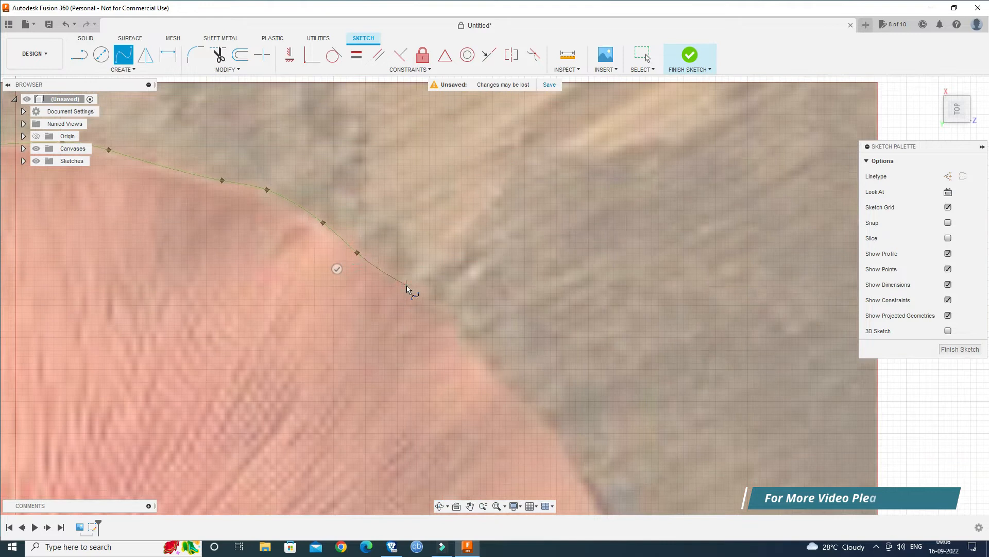
{"action": "left_click", "coordinate": [552, 417]}
{"action": "middle_click_drag", "start_coordinate": [594, 474], "coordinate": [442, 252]}
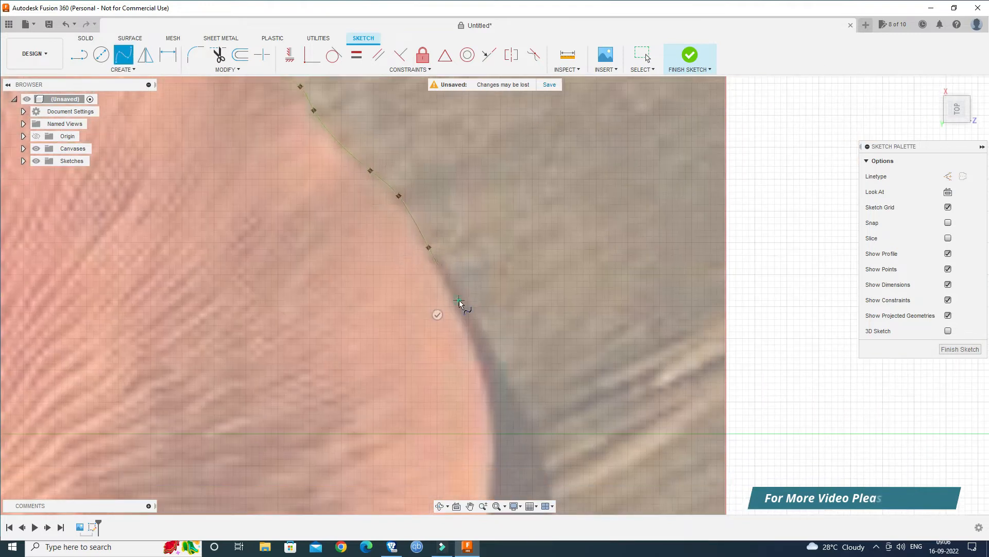
Continue the spline down the cap's right edge and around its lower fold, ending it beside the small lobe.
{"action": "left_click", "coordinate": [458, 300]}
{"action": "left_click", "coordinate": [491, 379]}
{"action": "middle_click_drag", "start_coordinate": [503, 399], "coordinate": [459, 254]}
{"action": "left_click", "coordinate": [442, 420]}
{"action": "middle_click_drag", "start_coordinate": [437, 463], "coordinate": [459, 268]}
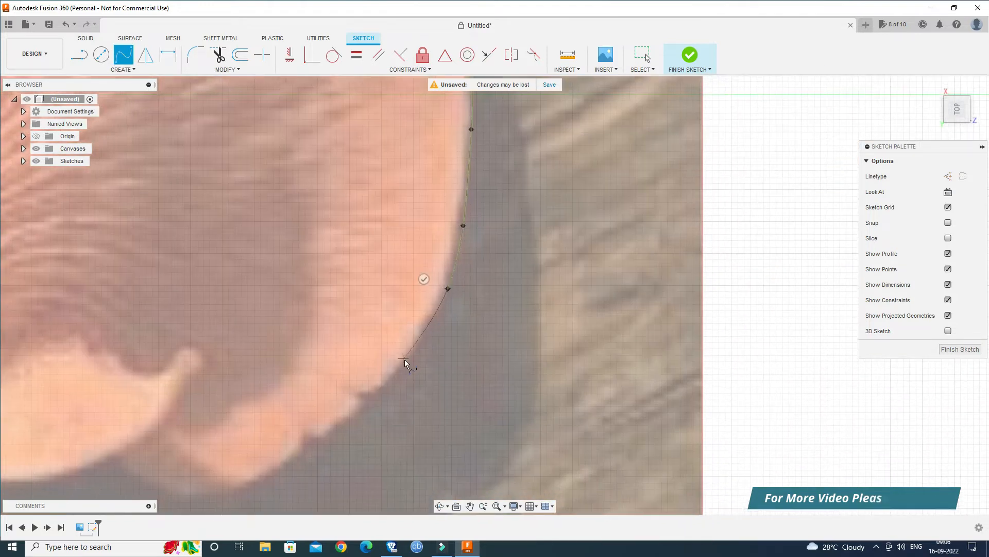
{"action": "left_click", "coordinate": [142, 482]}
{"action": "left_click", "coordinate": [116, 459]}
{"action": "middle_click_drag", "start_coordinate": [138, 450], "coordinate": [549, 380]}
{"action": "left_click", "coordinate": [549, 380]}
{"action": "scroll", "coordinate": [541, 380], "scroll_direction": "down", "scroll_amount": 3}
{"action": "scroll", "coordinate": [520, 380], "scroll_direction": "up", "scroll_amount": 3}
{"action": "key", "text": "Escape"}
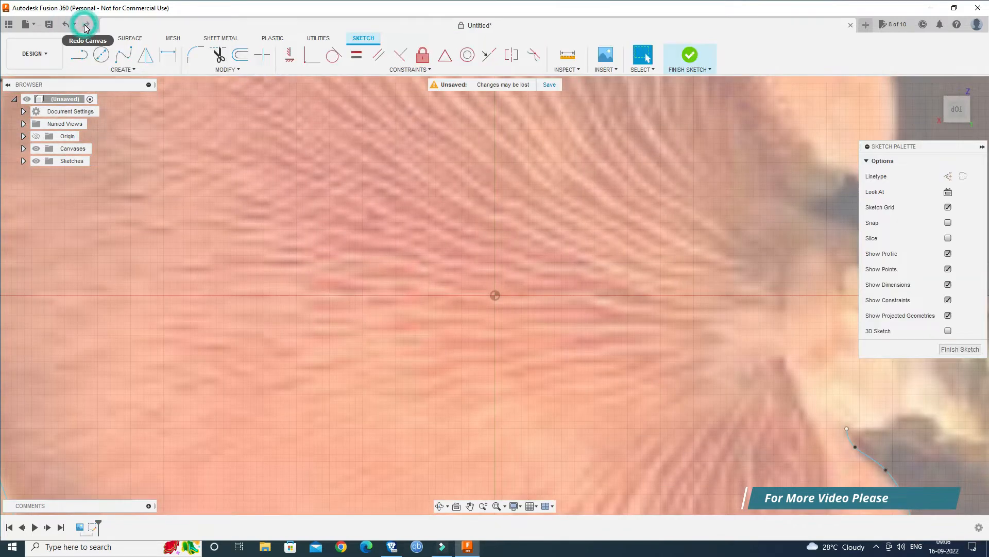
Trace the small lobe toward the stem with a spline and delete the surplus point at its end.
{"action": "scroll", "coordinate": [588, 209], "scroll_direction": "down", "scroll_amount": 5}
{"action": "middle_click_drag", "start_coordinate": [589, 209], "coordinate": [979, 112], "text": "shift"}
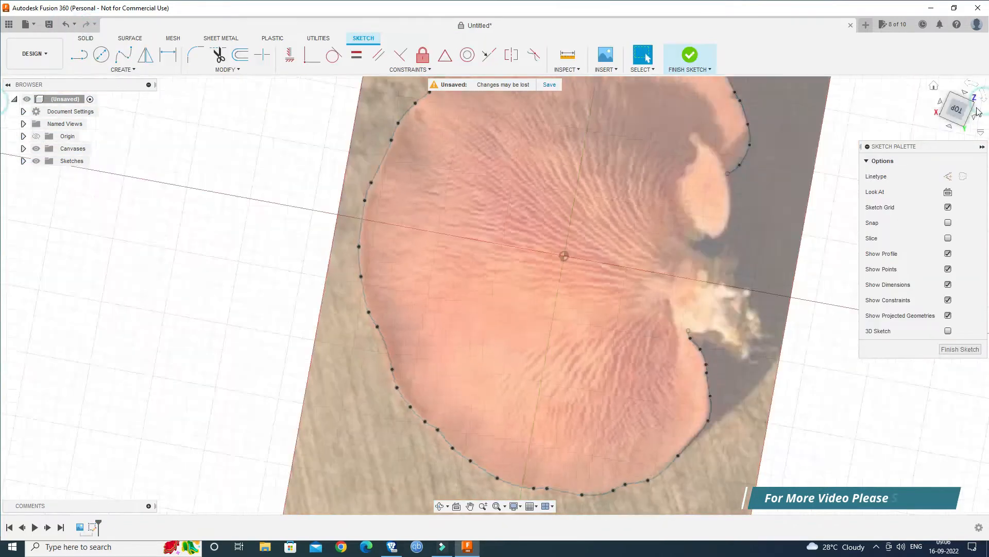
{"action": "scroll", "coordinate": [622, 363], "scroll_direction": "up", "scroll_amount": 3}
{"action": "middle_click_drag", "start_coordinate": [623, 363], "coordinate": [622, 292]}
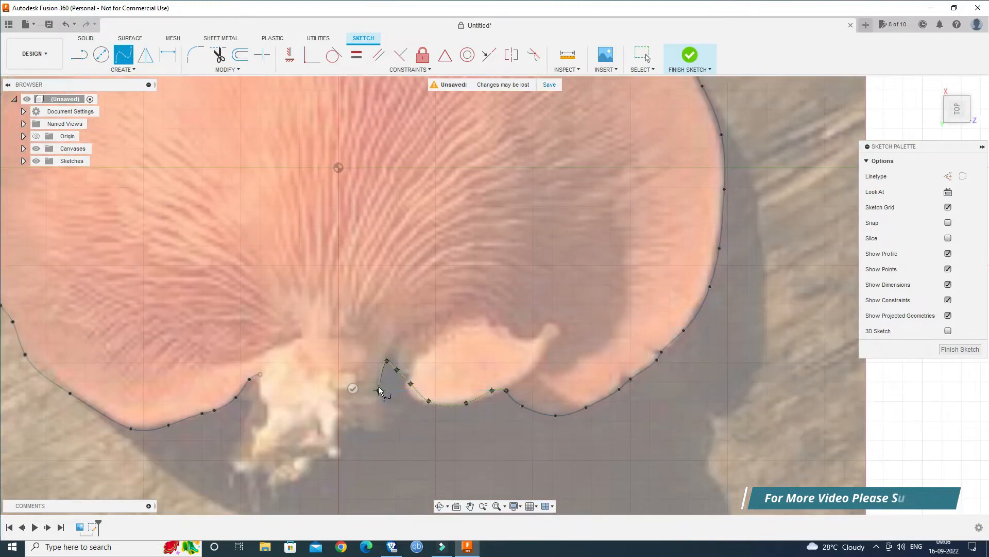
{"action": "left_click", "coordinate": [379, 390]}
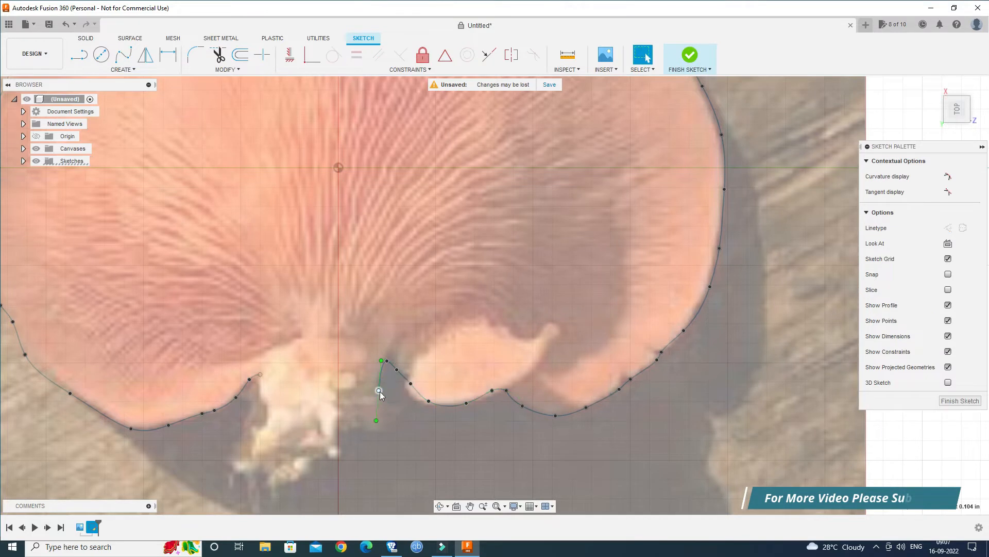
{"action": "key", "text": "Delete"}
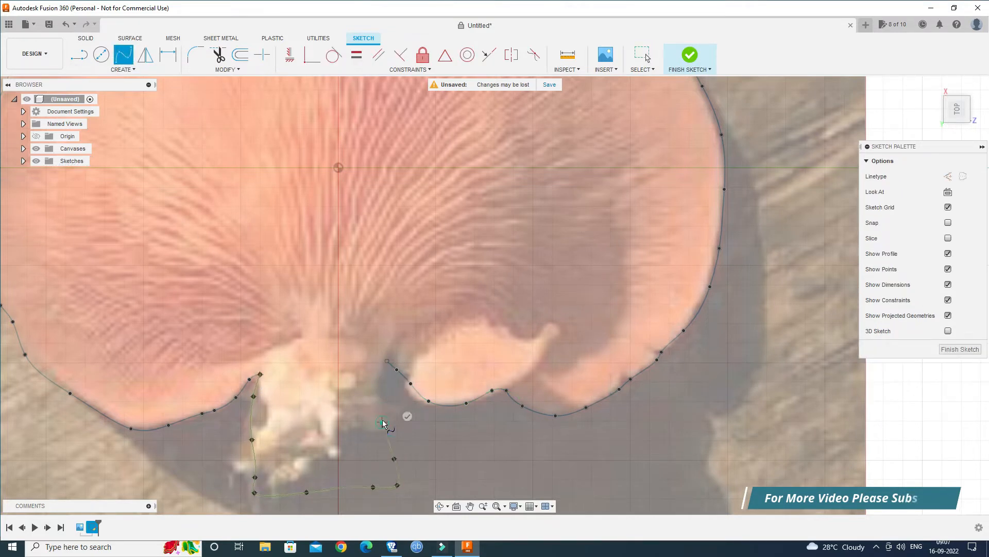
Outline the stem with a spline that joins the two open ends of the cap outline.
{"action": "left_click", "coordinate": [380, 391]}
{"action": "scroll", "coordinate": [442, 349], "scroll_direction": "down", "scroll_amount": 4}
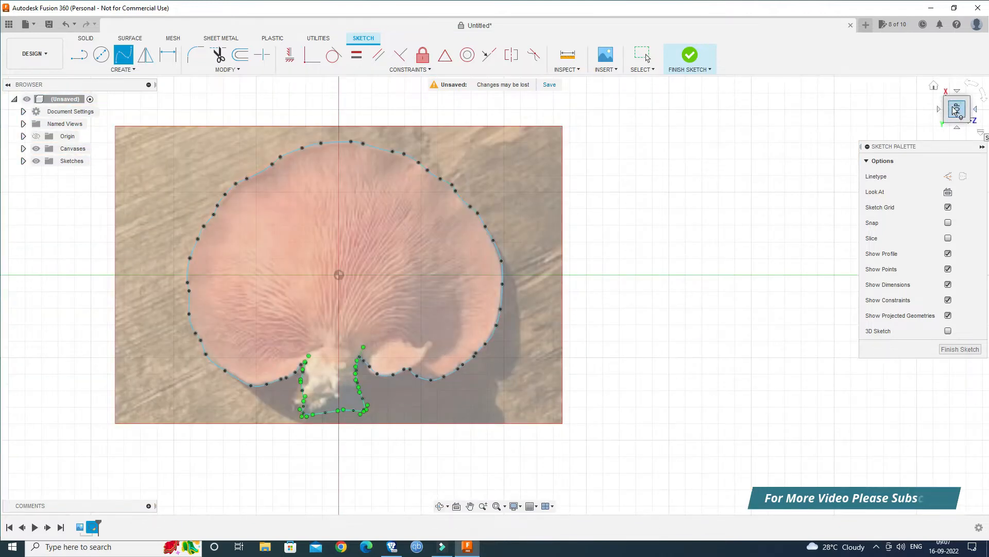
{"action": "left_click", "coordinate": [977, 111]}
{"action": "left_click", "coordinate": [934, 87]}
{"action": "left_click", "coordinate": [440, 506]}
{"action": "left_click_drag", "start_coordinate": [521, 350], "coordinate": [684, 271]}
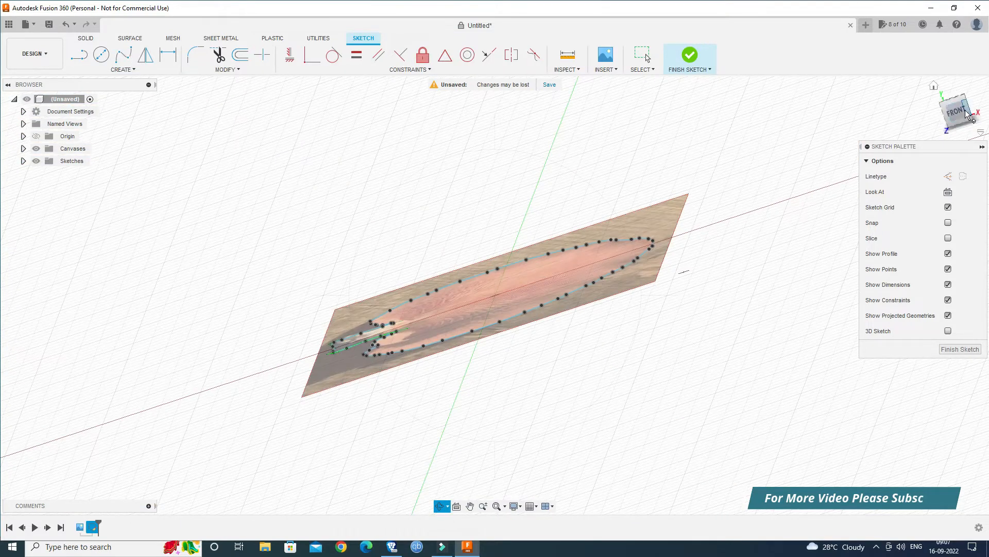
Enable 3D sketching and, in the front view, begin a side-profile spline rising gently from below the stem's end.
{"action": "left_click", "coordinate": [957, 112]}
{"action": "left_click_drag", "start_coordinate": [396, 341], "coordinate": [735, 284]}
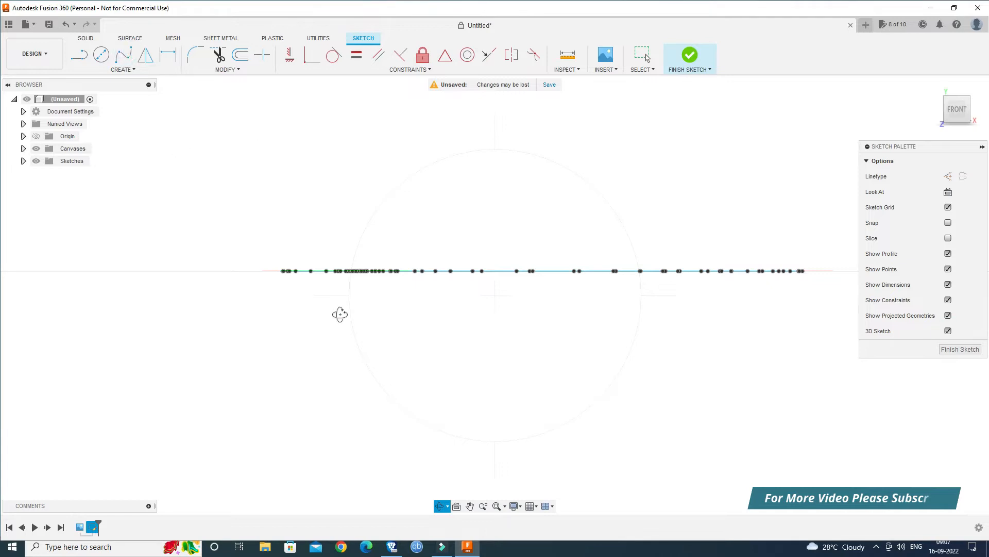
{"action": "left_click", "coordinate": [565, 253]}
{"action": "left_click", "coordinate": [441, 506]}
{"action": "left_click_drag", "start_coordinate": [417, 431], "coordinate": [494, 356]}
{"action": "left_click", "coordinate": [948, 192]}
{"action": "scroll", "coordinate": [308, 312], "scroll_direction": "up", "scroll_amount": 2}
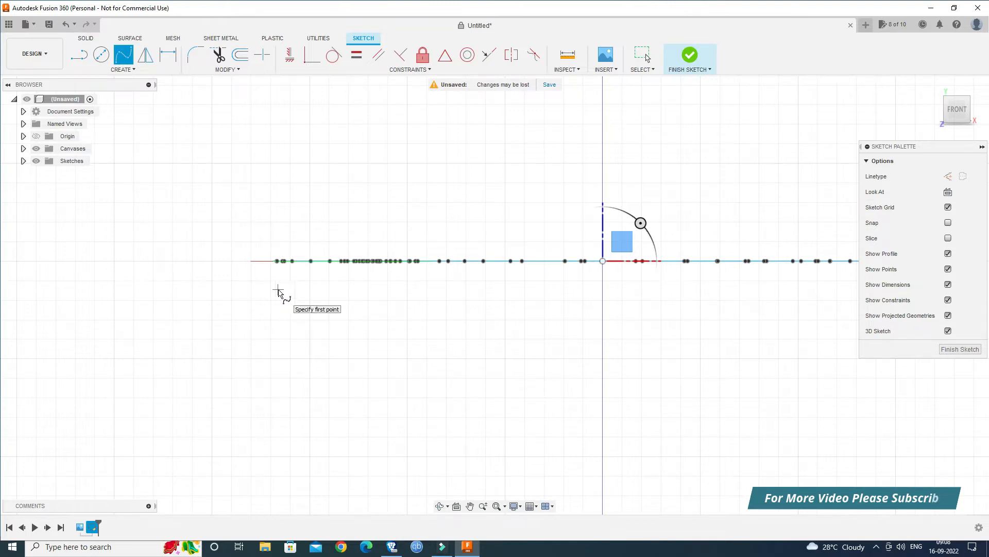
{"action": "left_click", "coordinate": [278, 291]}
{"action": "left_click", "coordinate": [313, 284]}
{"action": "left_click", "coordinate": [382, 278]}
{"action": "left_click", "coordinate": [467, 273]}
{"action": "scroll", "coordinate": [560, 268], "scroll_direction": "up", "scroll_amount": 2}
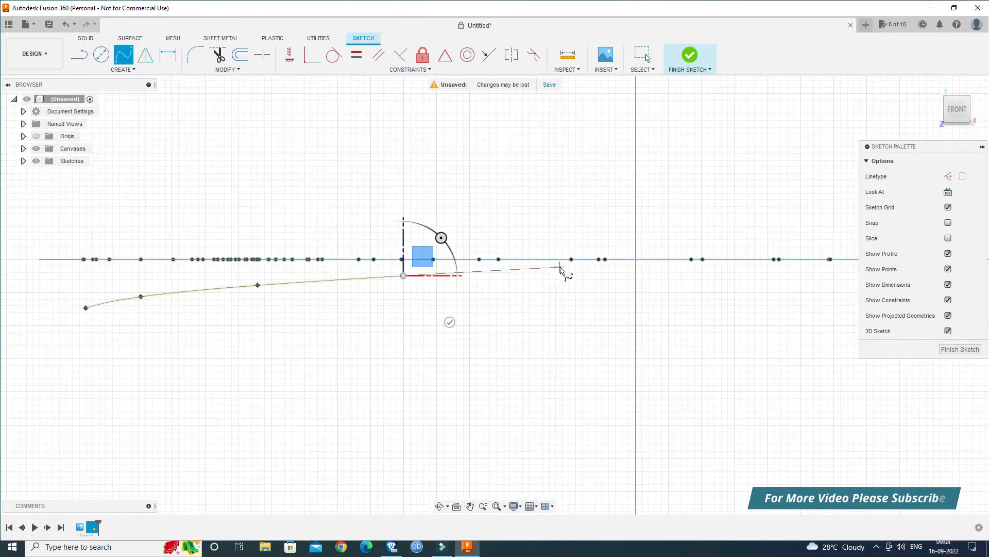
Extend the side-profile spline from the stem across the cap toward its far edge.
{"action": "left_click", "coordinate": [560, 267]}
{"action": "middle_click_drag", "start_coordinate": [693, 263], "coordinate": [459, 308]}
{"action": "scroll", "coordinate": [485, 311], "scroll_direction": "up", "scroll_amount": 2}
{"action": "left_click", "coordinate": [471, 304]}
{"action": "left_click", "coordinate": [672, 300]}
{"action": "left_click", "coordinate": [718, 344]}
{"action": "middle_click_drag", "start_coordinate": [449, 412], "coordinate": [449, 420], "text": "shift"}
{"action": "scroll", "coordinate": [562, 412], "scroll_direction": "down", "scroll_amount": 4}
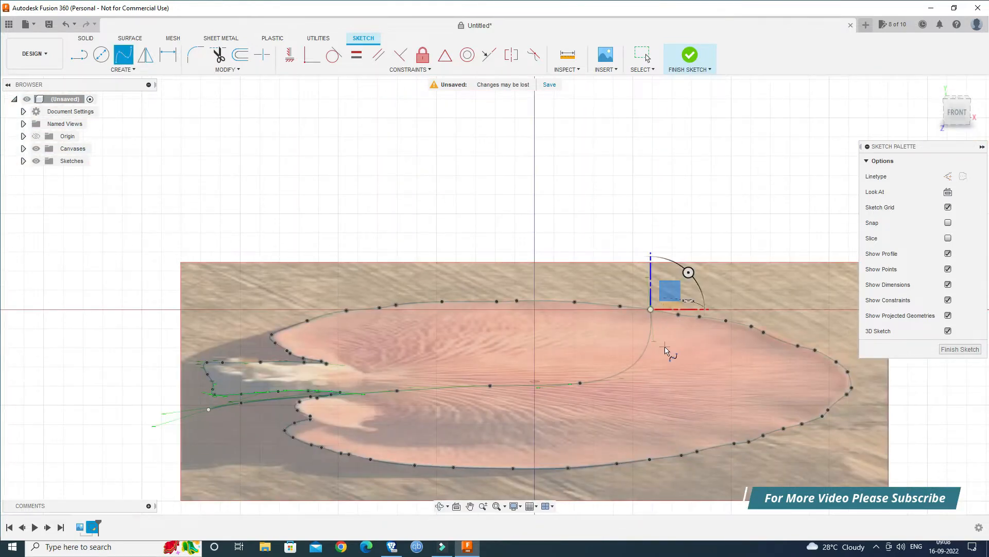
Delete the misplaced last point of the side-profile spline.
{"action": "key", "text": "Escape"}
{"action": "left_click", "coordinate": [651, 309]}
{"action": "left_click", "coordinate": [651, 231]}
{"action": "left_click", "coordinate": [651, 309]}
{"action": "key", "text": "Delete"}
Draw a further spline from the side profile's end across the rest of the cap, curving down past its far edge.
{"action": "left_click", "coordinate": [124, 55]}
{"action": "left_click", "coordinate": [581, 383]}
{"action": "left_click", "coordinate": [680, 383]}
{"action": "left_click", "coordinate": [796, 382]}
{"action": "left_click", "coordinate": [852, 375]}
{"action": "left_click", "coordinate": [897, 421]}
Move the points around the stem part of the outline down about 0.012 in.
{"action": "mouse_move", "coordinate": [391, 412]}
{"action": "middle_mouse_down", "text": "shift"}
{"action": "mouse_move", "coordinate": [392, 360]}
{"action": "mouse_move", "coordinate": [381, 379]}
{"action": "middle_mouse_up", "text": "shift"}
{"action": "scroll", "coordinate": [304, 438], "scroll_direction": "up", "scroll_amount": 8}
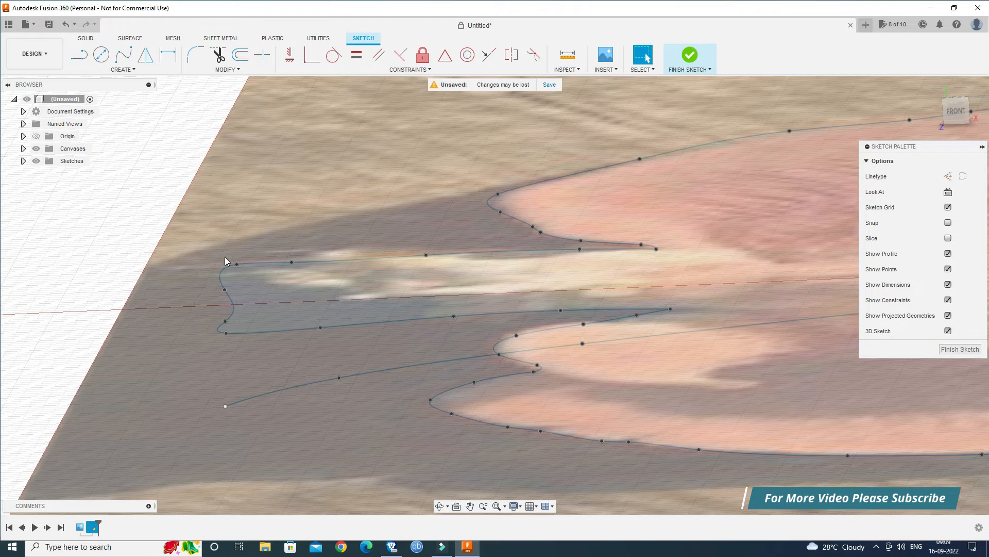
{"action": "left_click_drag", "start_coordinate": [393, 354], "coordinate": [595, 323]}
{"action": "key", "text": "m"}
{"action": "left_click_drag", "start_coordinate": [186, 219], "coordinate": [447, 353]}
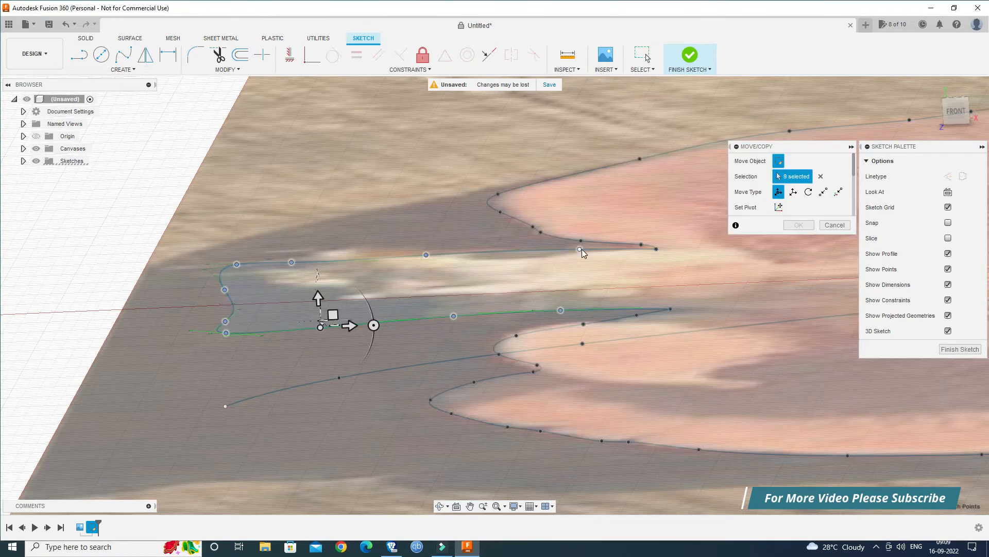
{"action": "left_click_drag", "start_coordinate": [315, 295], "coordinate": [305, 312]}
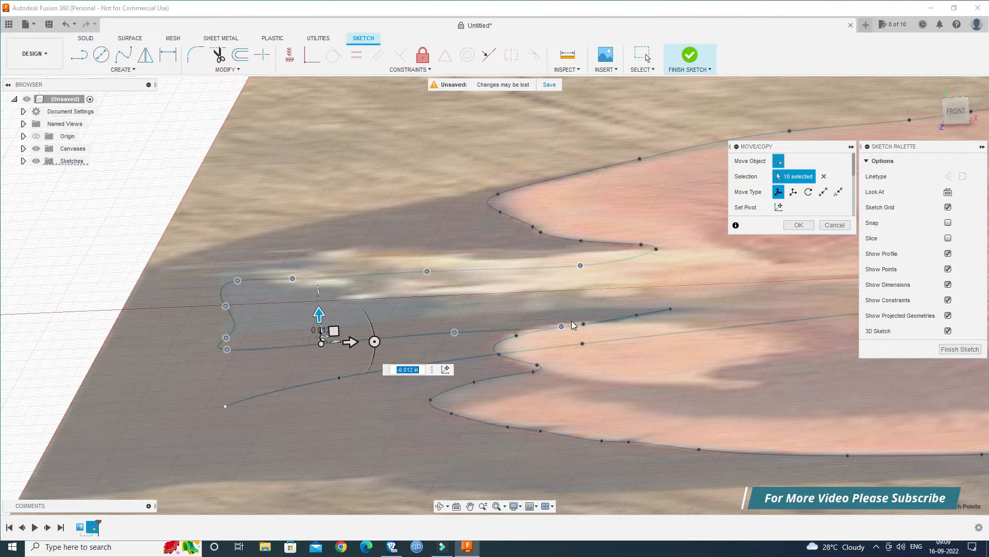
{"action": "scroll", "coordinate": [571, 324], "scroll_direction": "up", "scroll_amount": 3}
Move only the stem outline points farther from the cap down about 0.014 in more.
{"action": "left_click", "coordinate": [824, 176]}
{"action": "scroll", "coordinate": [417, 348], "scroll_direction": "down", "scroll_amount": 3}
{"action": "left_click_drag", "start_coordinate": [103, 248], "coordinate": [415, 369]}
{"action": "left_click_drag", "start_coordinate": [248, 328], "coordinate": [249, 348]}
{"action": "left_click", "coordinate": [957, 111]}
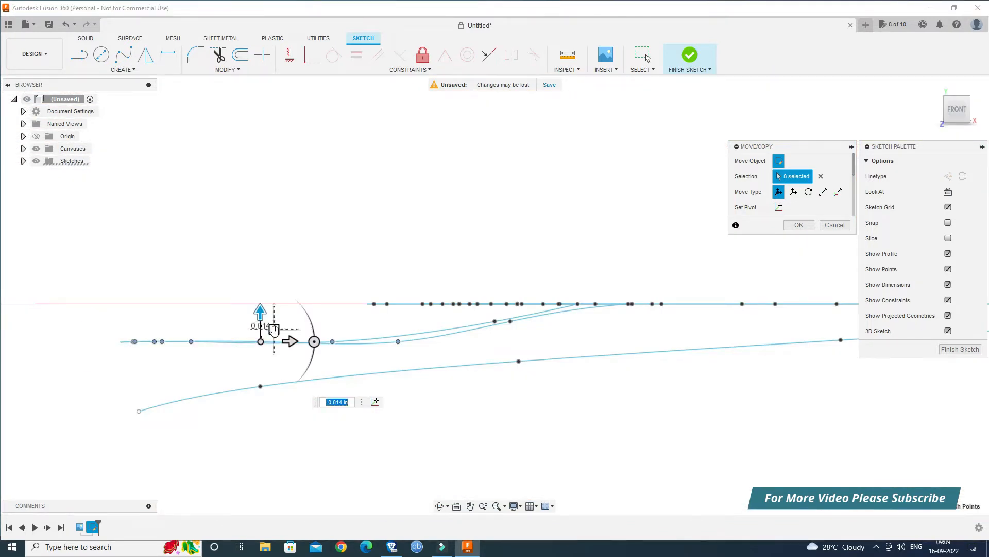
Move the six outline points closest to the stem's end down about 0.02 in.
{"action": "left_click", "coordinate": [821, 177]}
{"action": "left_click_drag", "start_coordinate": [110, 320], "coordinate": [277, 359]}
{"action": "left_click_drag", "start_coordinate": [260, 311], "coordinate": [260, 341]}
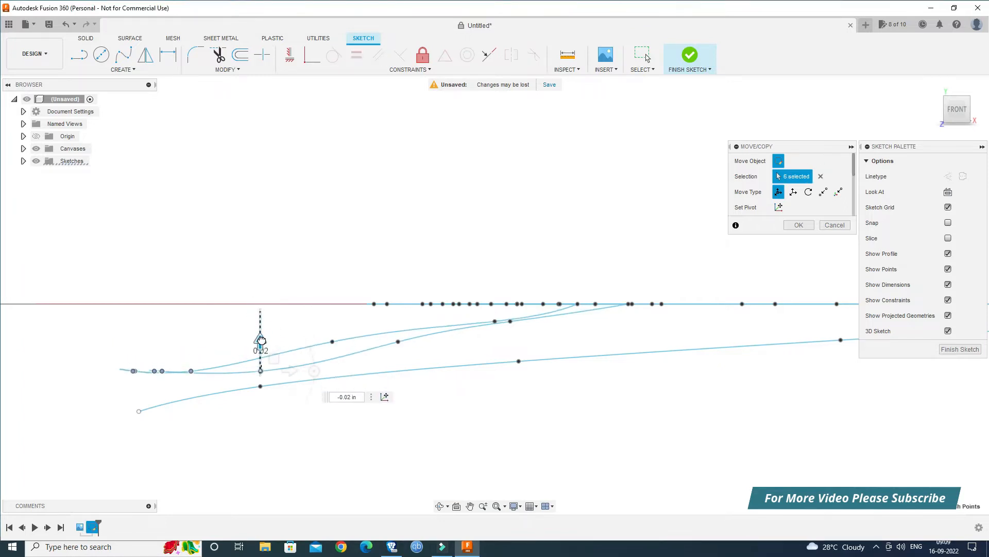
{"action": "middle_click_drag", "start_coordinate": [437, 446], "coordinate": [437, 442], "text": "shift"}
Lower the four outline points along the stem's end edge toward the side profile's end and apply the move.
{"action": "middle_click_drag", "start_coordinate": [154, 369], "coordinate": [261, 375]}
{"action": "scroll", "coordinate": [262, 375], "scroll_direction": "up", "scroll_amount": 1}
{"action": "left_click", "coordinate": [821, 177]}
{"action": "left_click_drag", "start_coordinate": [221, 356], "coordinate": [291, 391]}
{"action": "left_click_drag", "start_coordinate": [277, 347], "coordinate": [276, 380]}
{"action": "middle_click_drag", "start_coordinate": [395, 356], "coordinate": [389, 382], "text": "shift"}
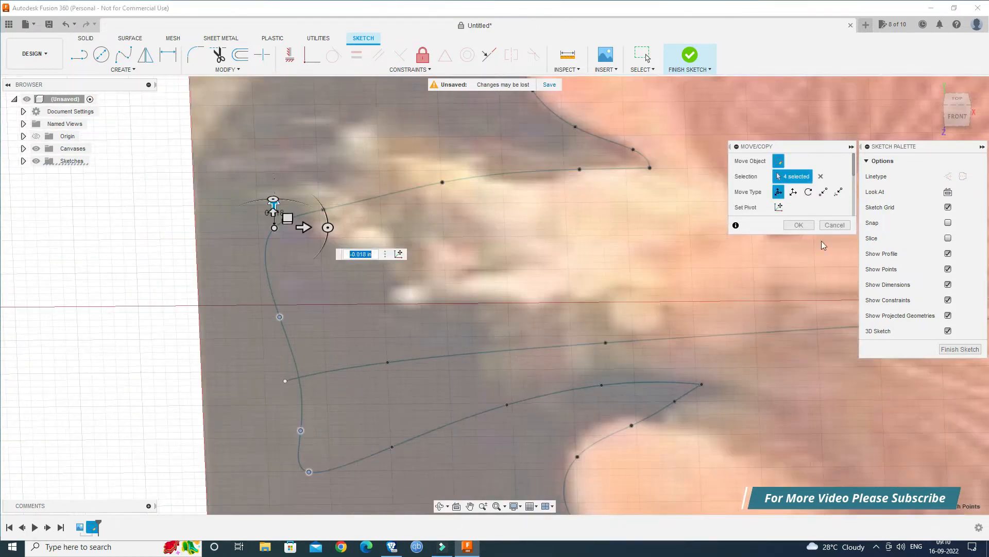
{"action": "left_click", "coordinate": [798, 226]}
Move two points on the stem's end edge about -0.008 in along X, toward the side profile's end.
{"action": "left_click", "coordinate": [277, 319]}
{"action": "left_click", "coordinate": [275, 318]}
{"action": "left_click", "coordinate": [190, 325]}
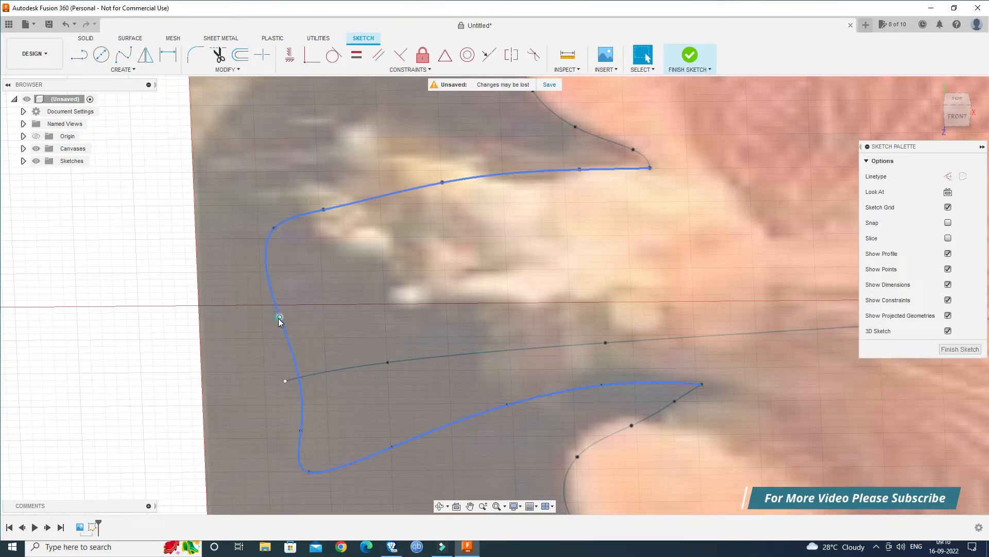
{"action": "left_click", "coordinate": [278, 317]}
{"action": "key", "text": "m"}
{"action": "left_click", "coordinate": [295, 359]}
{"action": "left_click_drag", "start_coordinate": [323, 358], "coordinate": [313, 363]}
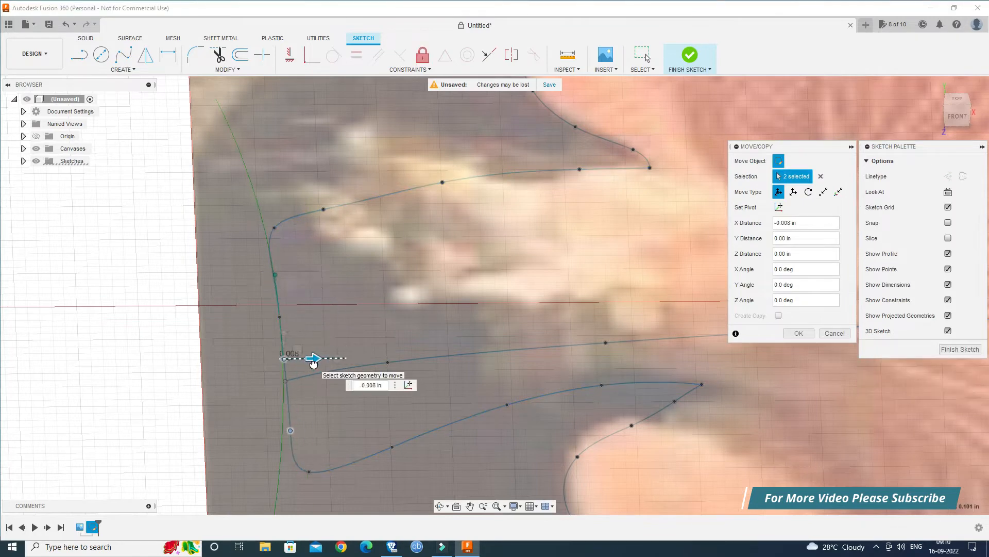
Lower a single point of the stem's end edge to smooth its curve.
{"action": "middle_click_drag", "start_coordinate": [366, 310], "coordinate": [504, 315], "text": "shift"}
{"action": "scroll", "coordinate": [456, 415], "scroll_direction": "up", "scroll_amount": 3}
{"action": "left_click_drag", "start_coordinate": [449, 410], "coordinate": [449, 411]}
{"action": "left_click", "coordinate": [822, 178]}
{"action": "left_click", "coordinate": [289, 443]}
{"action": "left_click", "coordinate": [821, 177]}
{"action": "left_click", "coordinate": [289, 442]}
{"action": "left_click_drag", "start_coordinate": [289, 413], "coordinate": [288, 439]}
Reposition the neighbouring points of the stem's end edge to even out its curve.
{"action": "scroll", "coordinate": [394, 427], "scroll_direction": "down", "scroll_amount": 3}
{"action": "scroll", "coordinate": [492, 469], "scroll_direction": "up", "scroll_amount": 3}
{"action": "left_click", "coordinate": [555, 414]}
{"action": "left_click_drag", "start_coordinate": [556, 387], "coordinate": [364, 438]}
{"action": "left_click_drag", "start_coordinate": [394, 396], "coordinate": [395, 399]}
{"action": "left_click", "coordinate": [243, 429]}
{"action": "left_click_drag", "start_coordinate": [215, 429], "coordinate": [324, 429]}
Move the point near the corner of the stem's end edge about 0.035 in along Y and 0.003 in along Z.
{"action": "scroll", "coordinate": [472, 420], "scroll_direction": "down", "scroll_amount": 3}
{"action": "middle_click_drag", "start_coordinate": [472, 420], "coordinate": [556, 453], "text": "shift"}
{"action": "scroll", "coordinate": [578, 438], "scroll_direction": "down", "scroll_amount": 3}
{"action": "middle_click_drag", "start_coordinate": [608, 422], "coordinate": [479, 326]}
{"action": "scroll", "coordinate": [444, 325], "scroll_direction": "up", "scroll_amount": 3}
{"action": "left_click", "coordinate": [404, 397]}
{"action": "left_click", "coordinate": [404, 396]}
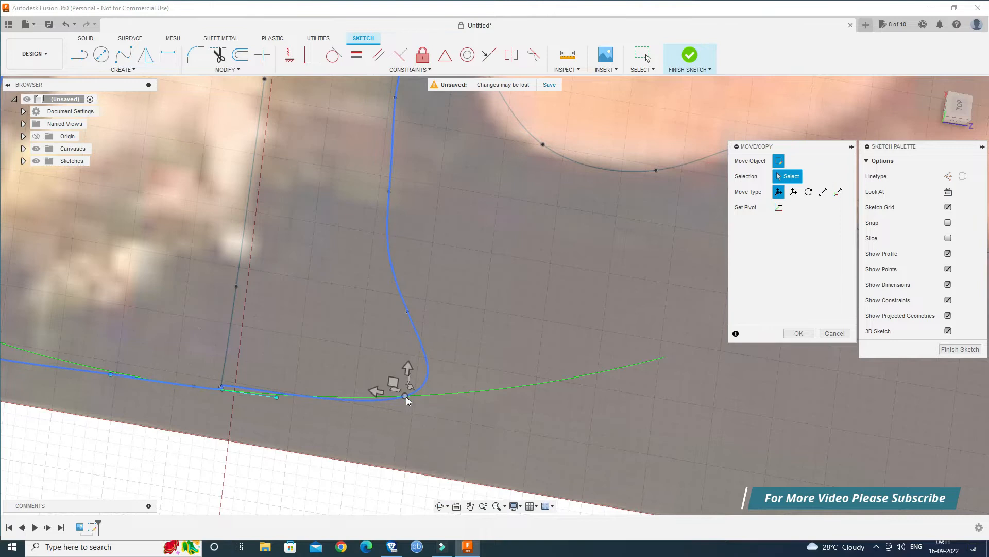
{"action": "scroll", "coordinate": [404, 397], "scroll_direction": "up", "scroll_amount": 3}
{"action": "left_click", "coordinate": [403, 397]}
{"action": "left_click", "coordinate": [508, 368]}
{"action": "left_click_drag", "start_coordinate": [500, 363], "coordinate": [431, 349]}
Nudge the stem outline's point beside the side profile's end into line with the end edge and apply the move.
{"action": "scroll", "coordinate": [237, 410], "scroll_direction": "up", "scroll_amount": 1}
{"action": "middle_click_drag", "start_coordinate": [67, 400], "coordinate": [316, 386]}
{"action": "scroll", "coordinate": [322, 382], "scroll_direction": "up", "scroll_amount": 5}
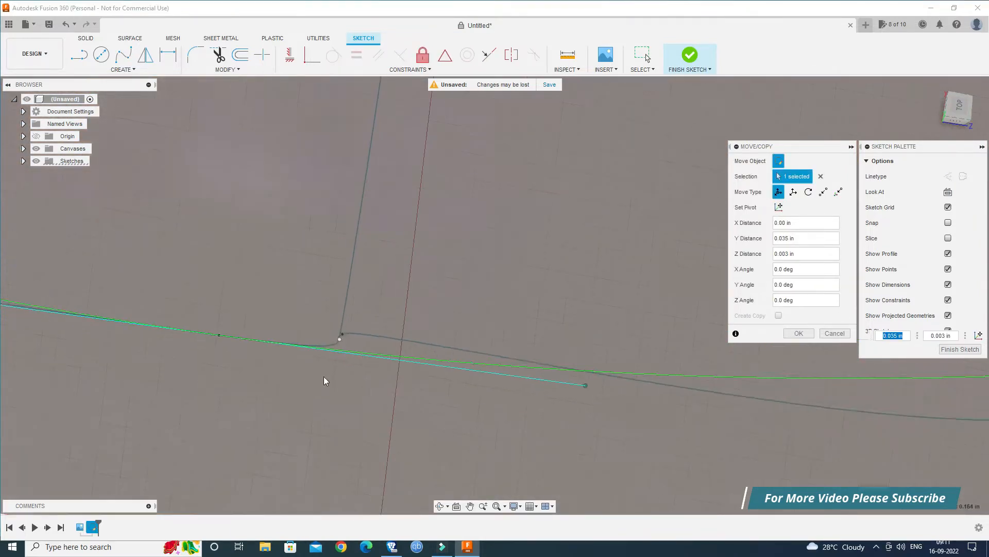
{"action": "left_click", "coordinate": [350, 305]}
{"action": "left_click_drag", "start_coordinate": [351, 305], "coordinate": [357, 333]}
{"action": "scroll", "coordinate": [462, 382], "scroll_direction": "down", "scroll_amount": 8}
{"action": "key", "text": "Return"}
Move the stem-edge point beside the side profile's end about -0.013 in and 0.011 in within the edge's plane.
{"action": "mouse_move", "coordinate": [446, 414]}
{"action": "middle_mouse_down", "text": "shift"}
{"action": "mouse_move", "coordinate": [525, 354]}
{"action": "mouse_move", "coordinate": [457, 382]}
{"action": "mouse_move", "coordinate": [462, 437]}
{"action": "mouse_move", "coordinate": [455, 365]}
{"action": "mouse_move", "coordinate": [426, 402]}
{"action": "middle_mouse_up", "text": "shift"}
{"action": "key", "text": "m"}
{"action": "left_click", "coordinate": [406, 391]}
{"action": "scroll", "coordinate": [410, 396], "scroll_direction": "up", "scroll_amount": 4}
{"action": "left_click_drag", "start_coordinate": [393, 366], "coordinate": [470, 308]}
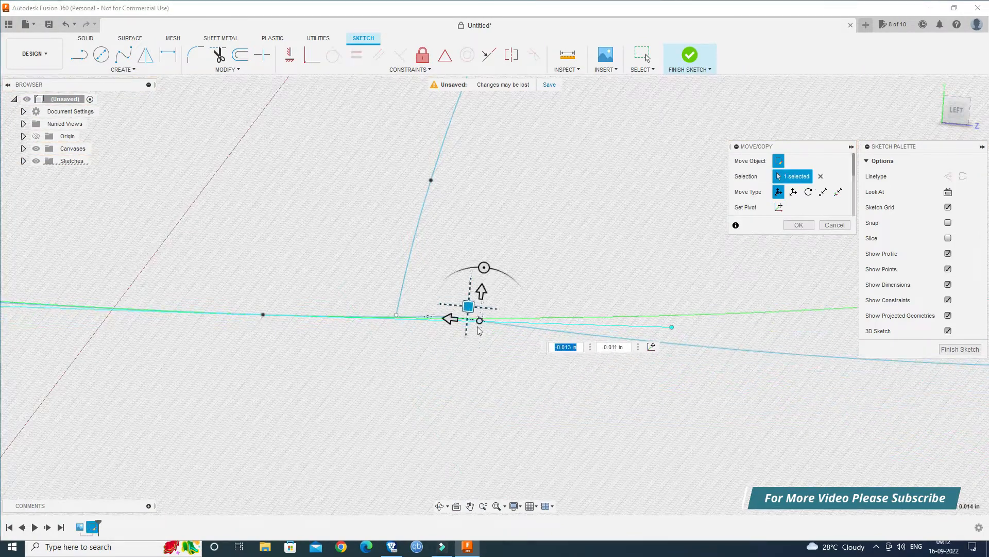
Adjust a stem outline point in the front view so the stem's underside curve flows smoothly.
{"action": "scroll", "coordinate": [523, 367], "scroll_direction": "down", "scroll_amount": 4}
{"action": "middle_click_drag", "start_coordinate": [520, 367], "coordinate": [504, 428], "text": "shift"}
{"action": "mouse_move", "coordinate": [497, 386]}
{"action": "middle_mouse_down", "text": "shift"}
{"action": "mouse_move", "coordinate": [435, 405]}
{"action": "mouse_move", "coordinate": [516, 389]}
{"action": "mouse_move", "coordinate": [537, 397]}
{"action": "mouse_move", "coordinate": [427, 414]}
{"action": "mouse_move", "coordinate": [452, 386]}
{"action": "middle_mouse_up", "text": "shift"}
{"action": "left_click", "coordinate": [957, 111]}
{"action": "scroll", "coordinate": [366, 332], "scroll_direction": "up", "scroll_amount": 2}
{"action": "left_click_drag", "start_coordinate": [353, 286], "coordinate": [356, 277]}
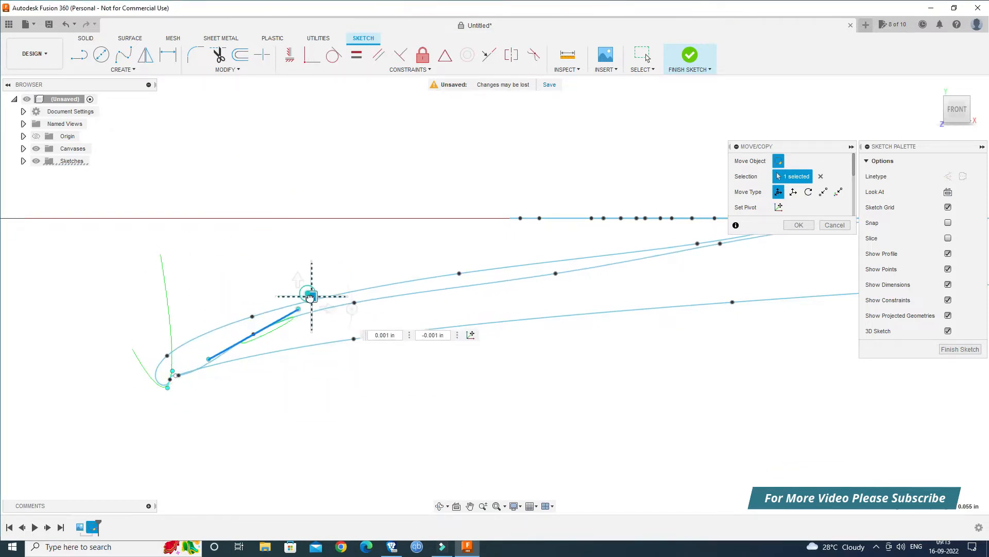
Raise the stem's corner point about 0.003 in.
{"action": "left_click", "coordinate": [821, 176]}
{"action": "scroll", "coordinate": [380, 285], "scroll_direction": "up", "scroll_amount": 3}
{"action": "left_click", "coordinate": [101, 405]}
{"action": "mouse_move", "coordinate": [101, 376]}
{"action": "left_mouse_down"}
{"action": "mouse_move", "coordinate": [108, 347]}
{"action": "mouse_move", "coordinate": [105, 365]}
{"action": "left_mouse_up"}
{"action": "scroll", "coordinate": [538, 468], "scroll_direction": "down", "scroll_amount": 1}
In the top view, shift the two side-profile points on the stem sideways about 0.016 in.
{"action": "left_click", "coordinate": [435, 506]}
{"action": "left_click_drag", "start_coordinate": [340, 412], "coordinate": [490, 442]}
{"action": "left_click", "coordinate": [958, 107]}
{"action": "key", "text": "Escape"}
{"action": "scroll", "coordinate": [449, 440], "scroll_direction": "down", "scroll_amount": 5}
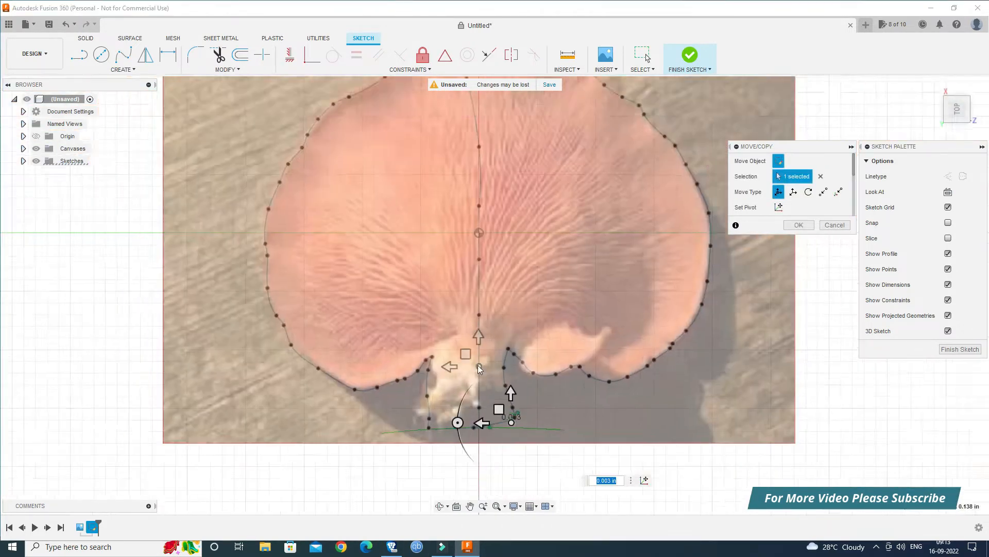
{"action": "scroll", "coordinate": [483, 371], "scroll_direction": "up", "scroll_amount": 5}
{"action": "left_click", "coordinate": [471, 353]}
{"action": "middle_click_drag", "start_coordinate": [475, 356], "coordinate": [484, 258]}
{"action": "left_click", "coordinate": [481, 373]}
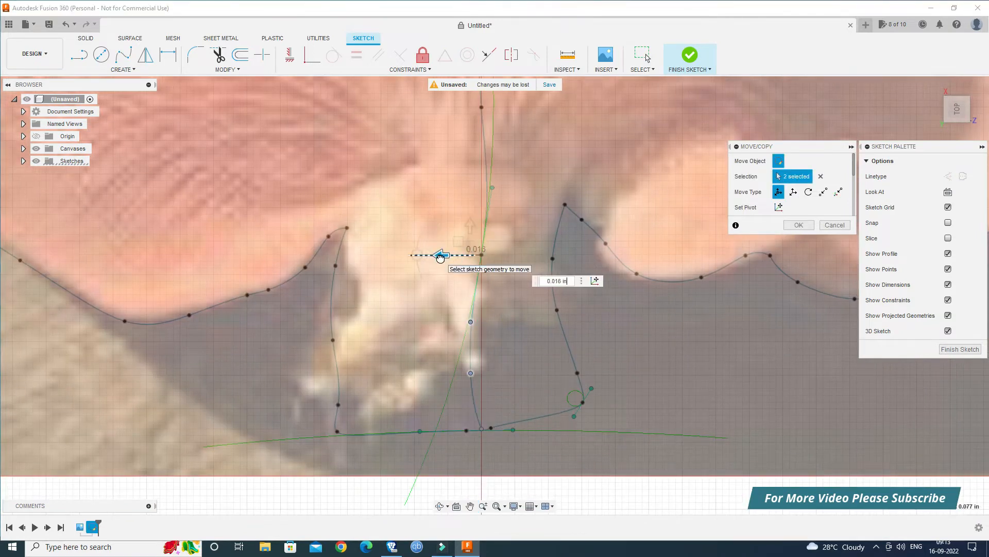
Shift the side profile's end point about 0.019 in along the stem's end edge toward the stem's middle.
{"action": "left_click", "coordinate": [481, 427]}
{"action": "left_click_drag", "start_coordinate": [452, 428], "coordinate": [441, 428]}
{"action": "left_click_drag", "start_coordinate": [438, 181], "coordinate": [511, 391]}
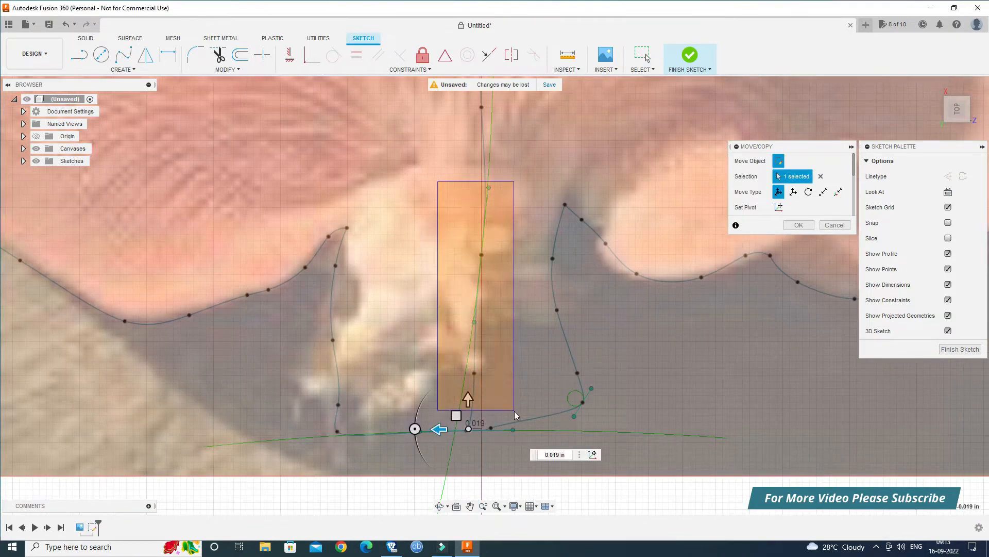
{"action": "left_click_drag", "start_coordinate": [444, 433], "coordinate": [429, 438]}
{"action": "scroll", "coordinate": [450, 443], "scroll_direction": "up", "scroll_amount": 5}
{"action": "left_click_drag", "start_coordinate": [447, 375], "coordinate": [426, 398]}
{"action": "left_click", "coordinate": [820, 177]}
{"action": "left_click", "coordinate": [501, 394]}
{"action": "scroll", "coordinate": [585, 388], "scroll_direction": "down", "scroll_amount": 8}
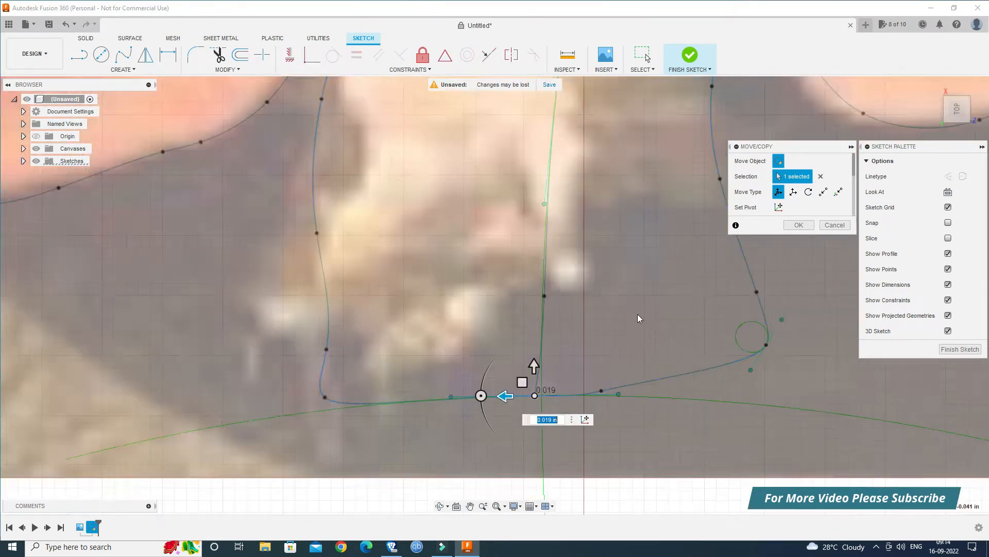
Move five side-profile points through the stem and lower cap together by about -0.002 in and 0.031 in.
{"action": "left_click_drag", "start_coordinate": [541, 188], "coordinate": [599, 395]}
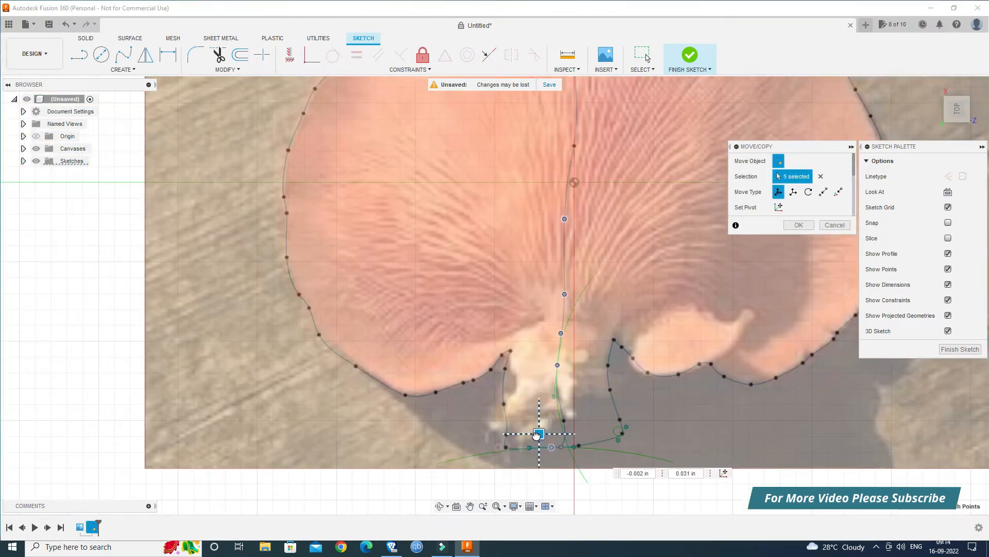
{"action": "scroll", "coordinate": [580, 324], "scroll_direction": "down", "scroll_amount": 2}
{"action": "left_click", "coordinate": [821, 176]}
Shift the side-profile points near the cap's far edge sideways toward the cap's centreline.
{"action": "scroll", "coordinate": [541, 322], "scroll_direction": "up", "scroll_amount": 5}
{"action": "scroll", "coordinate": [541, 322], "scroll_direction": "up", "scroll_amount": 3}
{"action": "left_click", "coordinate": [446, 100]}
{"action": "middle_click_drag", "start_coordinate": [471, 133], "coordinate": [462, 250]}
{"action": "left_click_drag", "start_coordinate": [424, 203], "coordinate": [489, 190]}
{"action": "left_click", "coordinate": [474, 302]}
{"action": "left_click", "coordinate": [473, 302]}
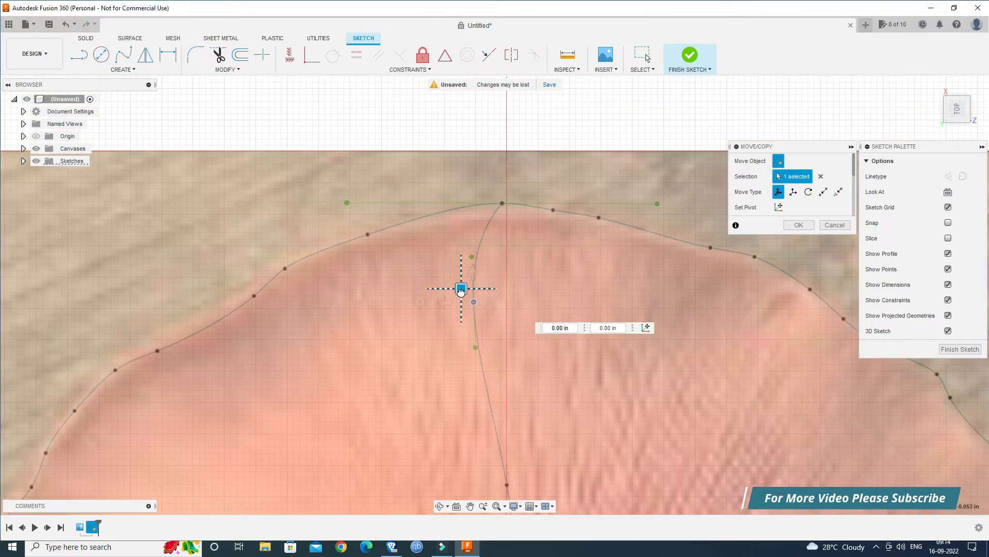
{"action": "left_click_drag", "start_coordinate": [462, 289], "coordinate": [502, 289]}
Shift the side-profile point at the middle of the cap sideways about 0.014 in.
{"action": "scroll", "coordinate": [536, 381], "scroll_direction": "down", "scroll_amount": 4}
{"action": "middle_click_drag", "start_coordinate": [563, 492], "coordinate": [567, 305]}
{"action": "scroll", "coordinate": [566, 306], "scroll_direction": "up", "scroll_amount": 5}
{"action": "left_click", "coordinate": [468, 253]}
{"action": "scroll", "coordinate": [708, 279], "scroll_direction": "down", "scroll_amount": 2}
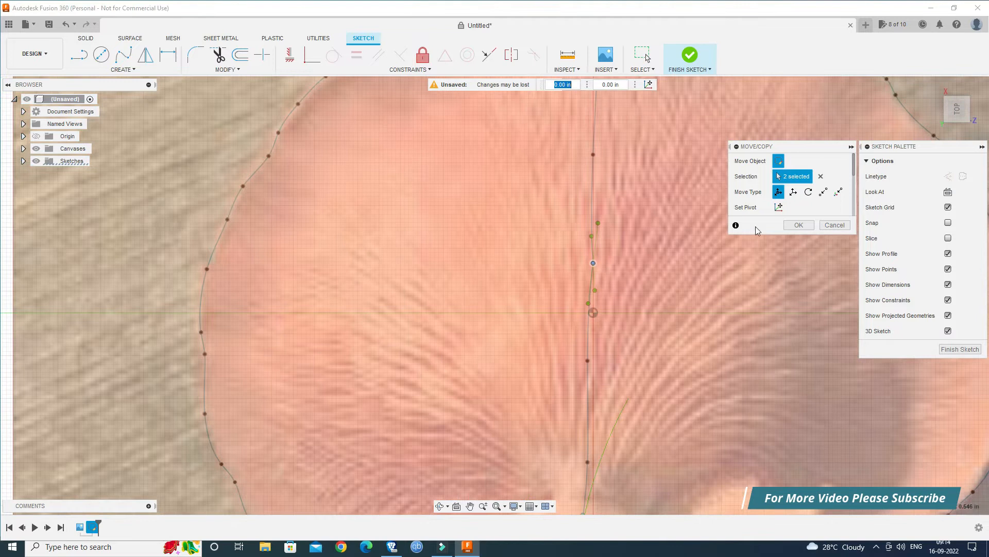
{"action": "left_click", "coordinate": [593, 262]}
{"action": "scroll", "coordinate": [567, 288], "scroll_direction": "down", "scroll_amount": 3}
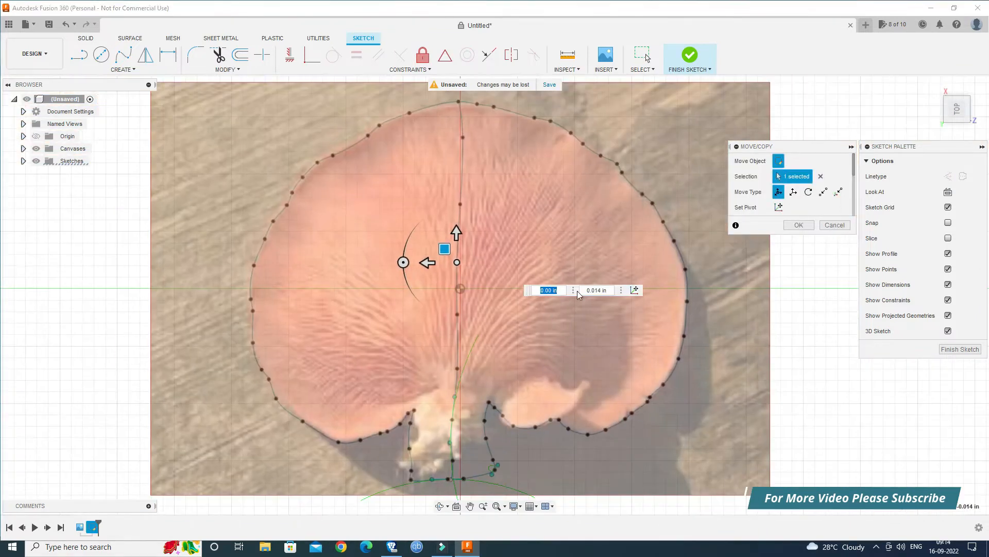
Begin a new spline at the side-profile point where the stem meets the cap.
{"action": "left_click", "coordinate": [125, 53]}
{"action": "scroll", "coordinate": [441, 419], "scroll_direction": "up", "scroll_amount": 2}
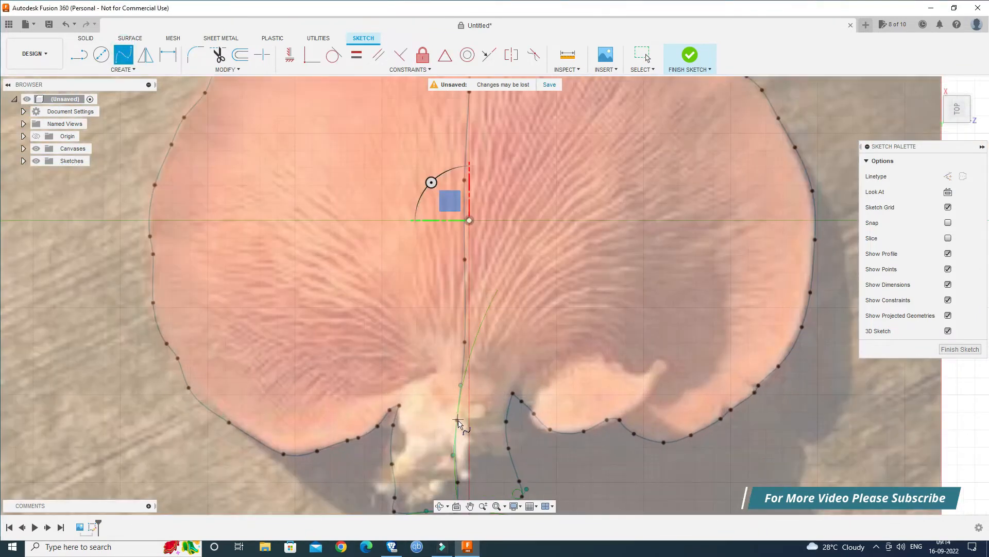
{"action": "scroll", "coordinate": [459, 423], "scroll_direction": "up", "scroll_amount": 3}
{"action": "scroll", "coordinate": [628, 388], "scroll_direction": "down", "scroll_amount": 3}
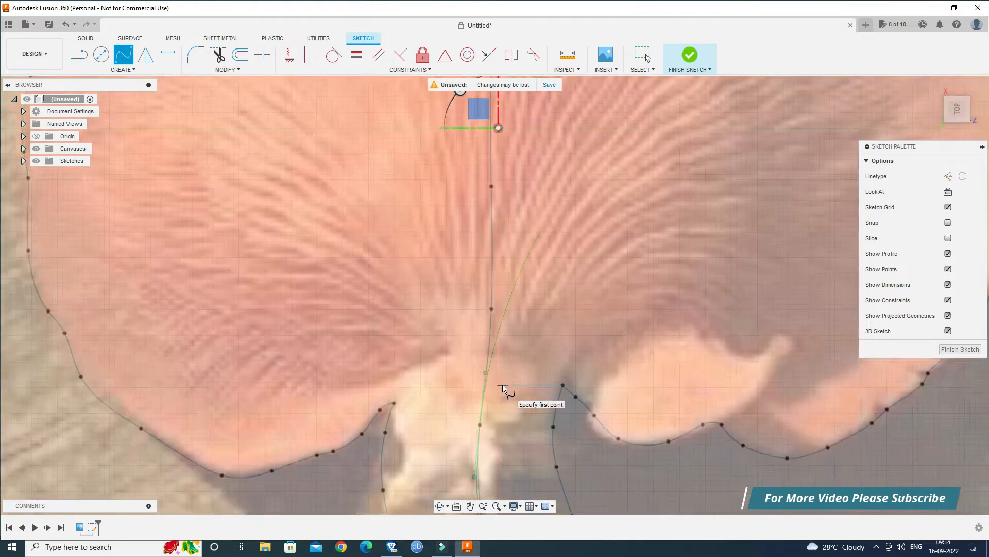
{"action": "scroll", "coordinate": [516, 391], "scroll_direction": "up", "scroll_amount": 2}
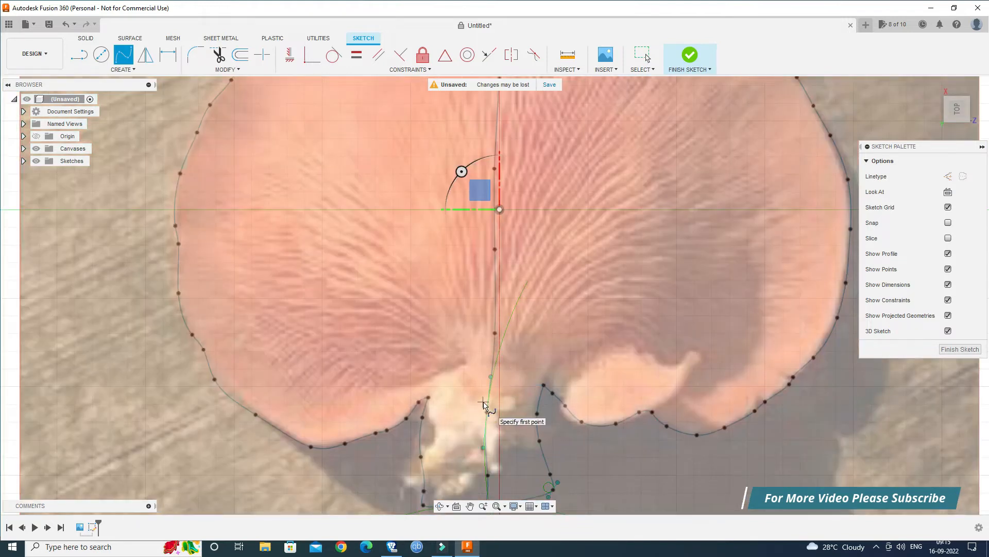
{"action": "mouse_move", "coordinate": [438, 494]}
{"action": "left_mouse_down"}
{"action": "mouse_move", "coordinate": [386, 361]}
{"action": "mouse_move", "coordinate": [365, 399]}
{"action": "left_mouse_up"}
{"action": "scroll", "coordinate": [457, 322], "scroll_direction": "up", "scroll_amount": 3}
{"action": "key", "text": "Escape"}
{"action": "left_click", "coordinate": [456, 321]}
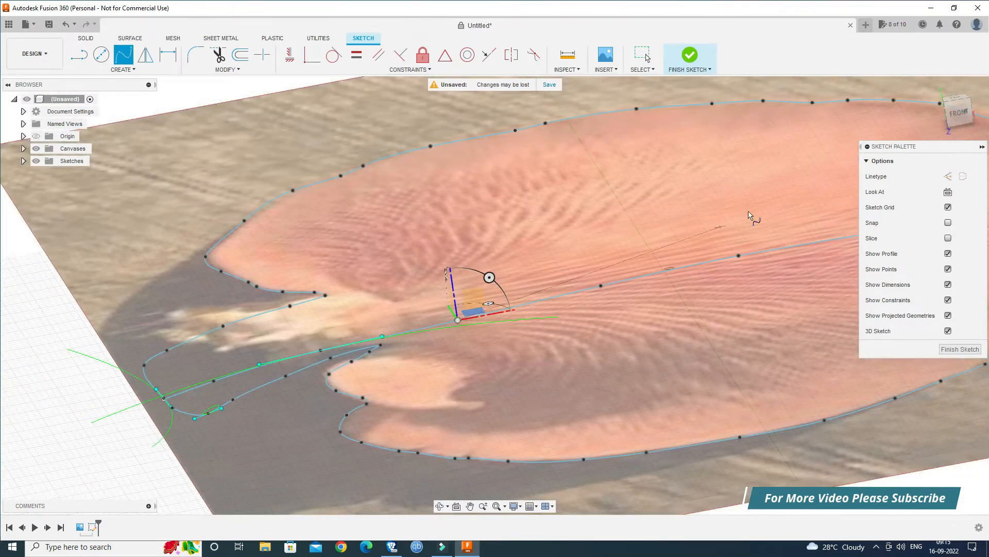
In the top view, arch the new spline across the shaded side of the cap and end it on the outer edge.
{"action": "left_click", "coordinate": [957, 98]}
{"action": "left_click", "coordinate": [976, 92]}
{"action": "scroll", "coordinate": [606, 370], "scroll_direction": "down", "scroll_amount": 3}
{"action": "middle_click_drag", "start_coordinate": [607, 371], "coordinate": [453, 427]}
{"action": "left_click", "coordinate": [481, 318]}
{"action": "left_click", "coordinate": [556, 307]}
{"action": "left_click", "coordinate": [598, 328]}
{"action": "left_click", "coordinate": [656, 363]}
{"action": "left_click", "coordinate": [726, 388]}
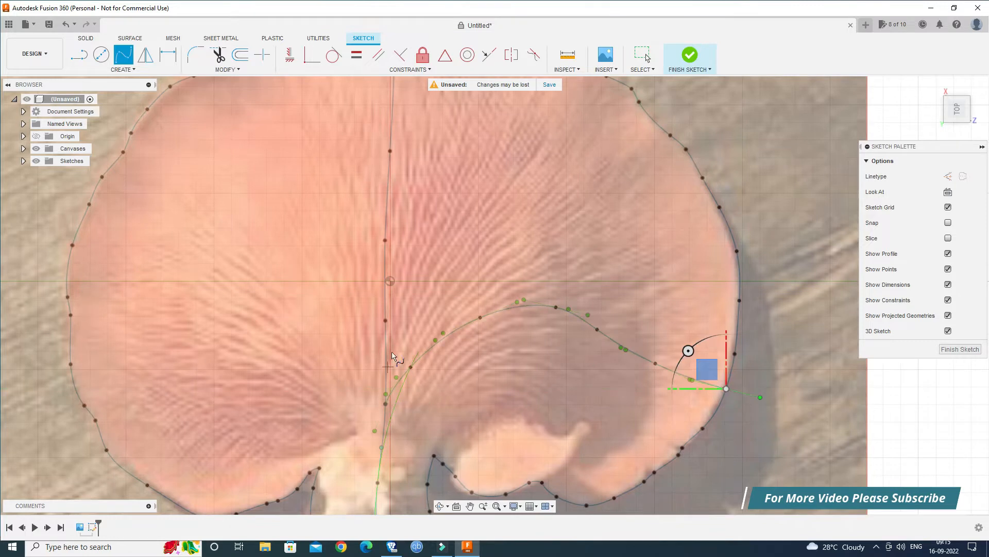
Draw a matching spline from the side-profile point on the stem across the opposite side of the cap to its outer edge.
{"action": "left_click", "coordinate": [438, 507]}
{"action": "left_click_drag", "start_coordinate": [413, 484], "coordinate": [357, 403]}
{"action": "key", "text": "Escape"}
{"action": "scroll", "coordinate": [379, 309], "scroll_direction": "up", "scroll_amount": 3}
{"action": "left_click", "coordinate": [375, 287]}
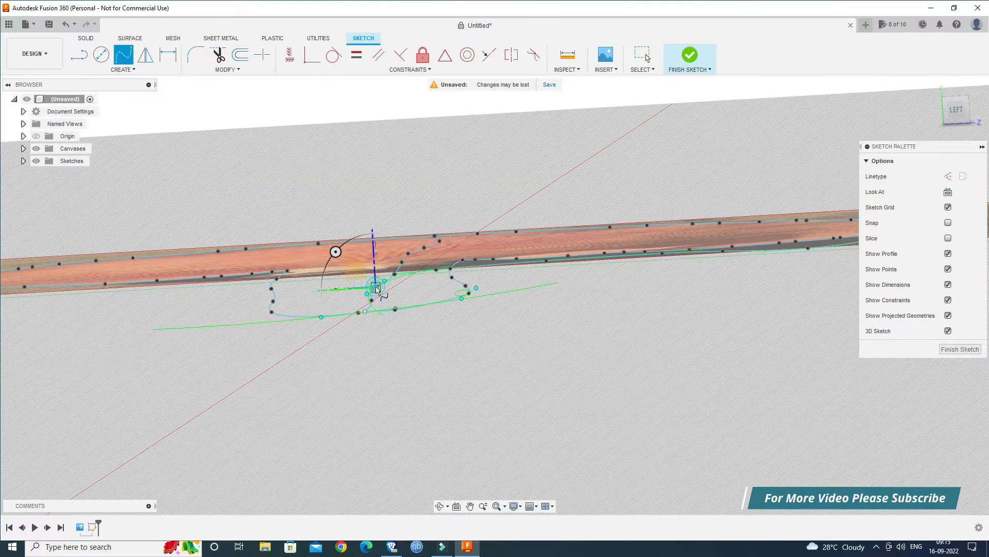
{"action": "left_click", "coordinate": [957, 100]}
{"action": "middle_click_drag", "start_coordinate": [276, 302], "coordinate": [457, 308]}
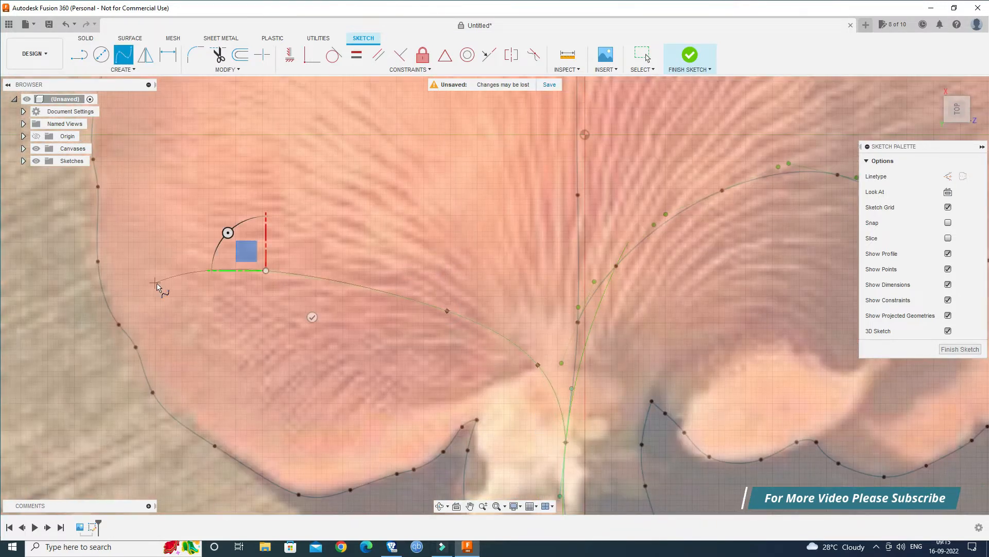
{"action": "left_click", "coordinate": [145, 306]}
Hide the reference photo canvas so only the mushroom sketch curves are shown.
{"action": "scroll", "coordinate": [277, 434], "scroll_direction": "down", "scroll_amount": 4}
{"action": "middle_click_drag", "start_coordinate": [423, 328], "coordinate": [398, 356]}
{"action": "left_click", "coordinate": [439, 506]}
{"action": "left_click_drag", "start_coordinate": [418, 438], "coordinate": [321, 225]}
{"action": "left_click", "coordinate": [36, 148]}
Draw a spline from the side-profile point just below the origin across the cap's left half to its outer edge.
{"action": "left_click", "coordinate": [124, 54]}
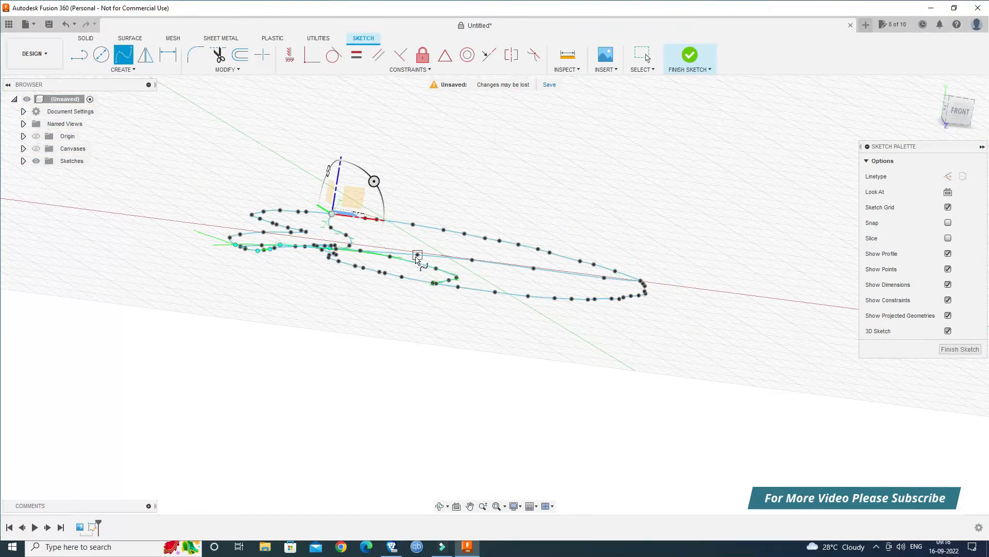
{"action": "left_click", "coordinate": [417, 254]}
{"action": "left_click", "coordinate": [951, 101]}
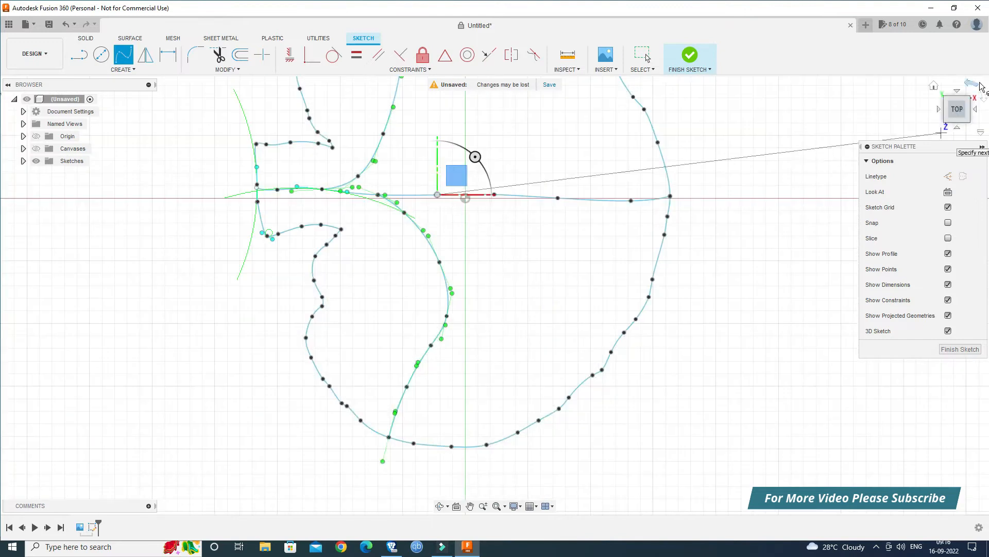
{"action": "left_click", "coordinate": [361, 323]}
{"action": "left_click", "coordinate": [313, 287]}
{"action": "left_click", "coordinate": [255, 267]}
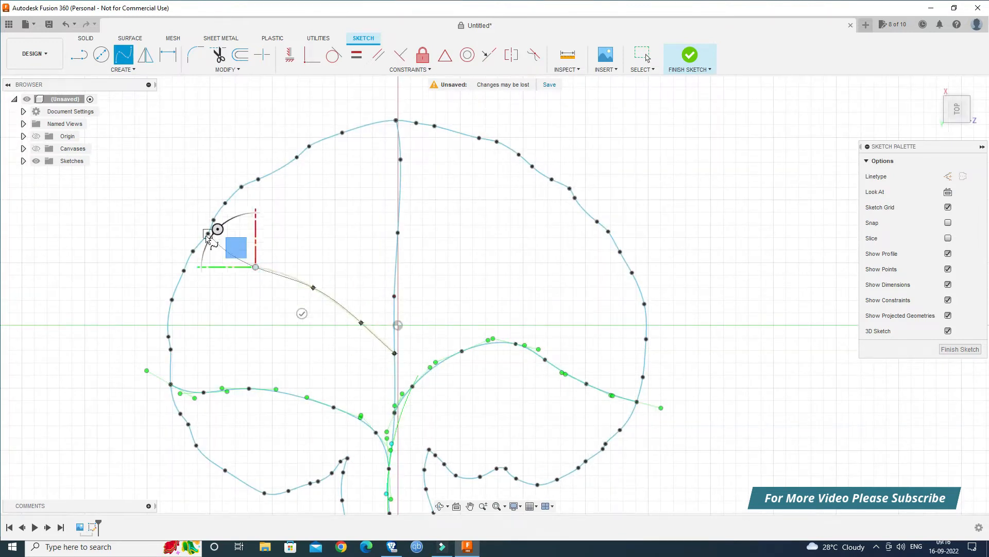
{"action": "middle_click_drag", "start_coordinate": [432, 371], "coordinate": [412, 356], "text": "shift"}
{"action": "scroll", "coordinate": [412, 310], "scroll_direction": "up", "scroll_amount": 5}
{"action": "middle_click_drag", "start_coordinate": [412, 310], "coordinate": [435, 298]}
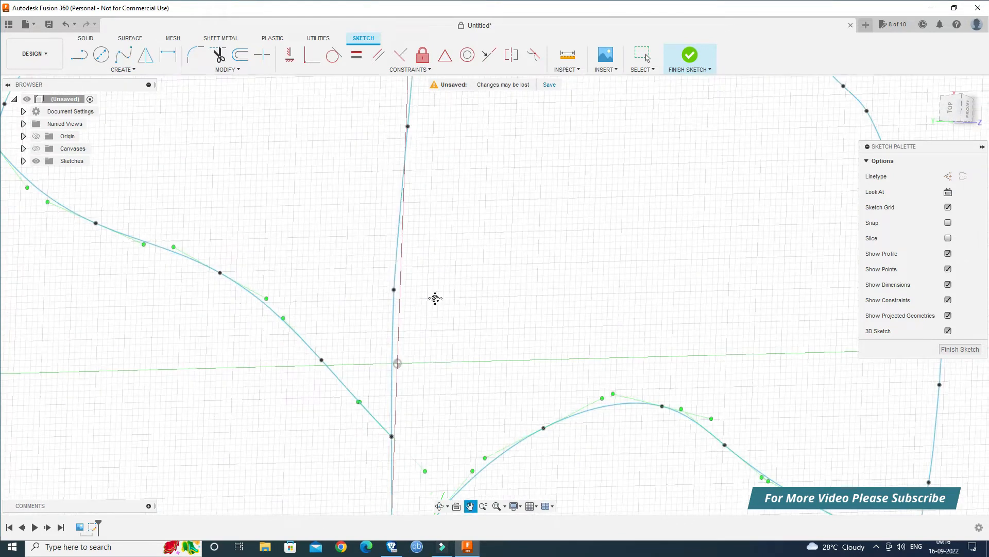
Draw a spline from the side-profile point just above the origin across the cap's right half to its outer edge.
{"action": "left_click", "coordinate": [394, 289]}
{"action": "left_click", "coordinate": [550, 200]}
{"action": "left_click", "coordinate": [950, 107]}
{"action": "scroll", "coordinate": [703, 222], "scroll_direction": "down", "scroll_amount": 4}
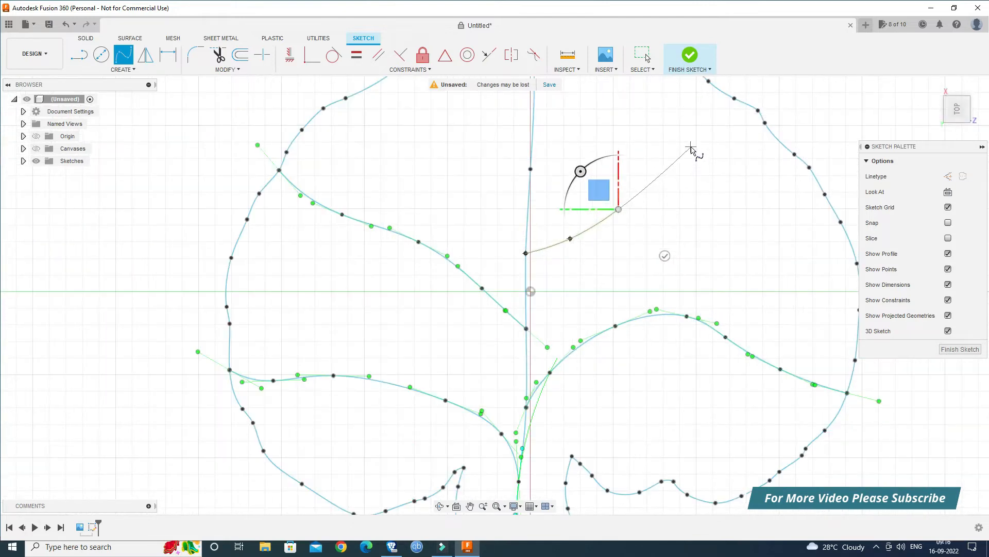
{"action": "left_click", "coordinate": [804, 157]}
{"action": "middle_click_drag", "start_coordinate": [610, 189], "coordinate": [570, 313]}
{"action": "scroll", "coordinate": [487, 295], "scroll_direction": "up", "scroll_amount": 5}
Draw another spline from the next higher side-profile point across the cap's upper left area to the outer edge.
{"action": "left_click", "coordinate": [442, 508]}
{"action": "left_click_drag", "start_coordinate": [479, 356], "coordinate": [488, 274]}
{"action": "key", "text": "Escape"}
{"action": "left_click", "coordinate": [463, 263]}
{"action": "left_click", "coordinate": [952, 107]}
{"action": "scroll", "coordinate": [525, 304], "scroll_direction": "down", "scroll_amount": 4}
{"action": "left_click", "coordinate": [442, 230]}
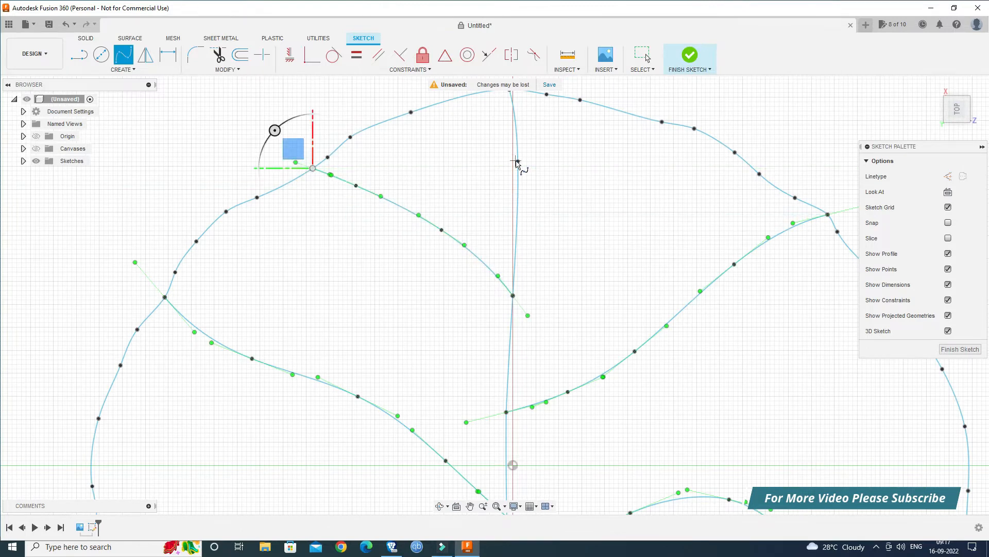
Draw a spline from the next side-profile point near the cap's tip through three fit points to the upper right outer edge.
{"action": "left_click", "coordinate": [438, 507]}
{"action": "scroll", "coordinate": [518, 219], "scroll_direction": "up", "scroll_amount": 5}
{"action": "left_click_drag", "start_coordinate": [525, 227], "coordinate": [497, 232]}
{"action": "key", "text": "Escape"}
{"action": "left_click", "coordinate": [453, 313]}
{"action": "left_click", "coordinate": [953, 107]}
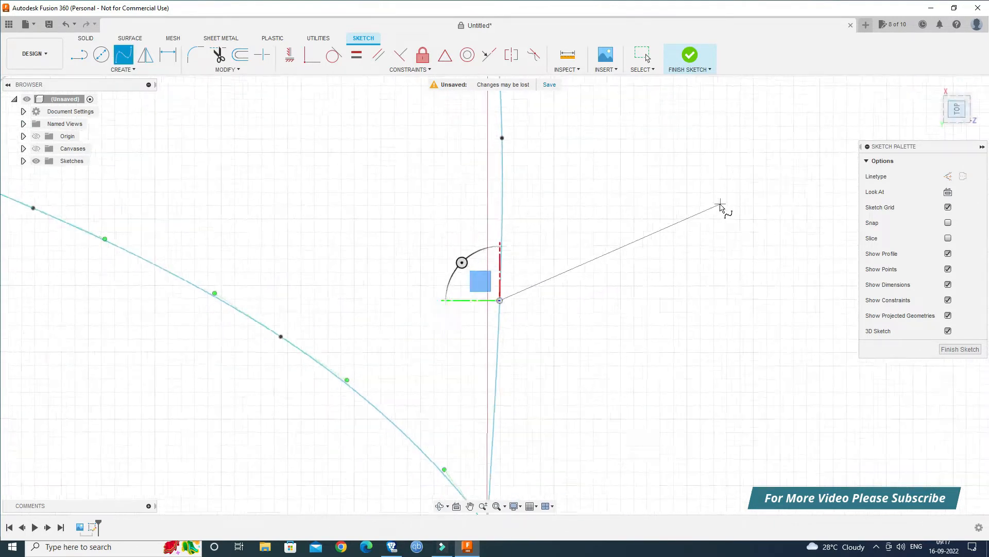
{"action": "scroll", "coordinate": [719, 208], "scroll_direction": "down", "scroll_amount": 3}
{"action": "middle_click_drag", "start_coordinate": [720, 208], "coordinate": [528, 340]}
{"action": "left_click", "coordinate": [457, 352]}
{"action": "left_click", "coordinate": [533, 317]}
{"action": "left_click", "coordinate": [627, 272]}
{"action": "left_click", "coordinate": [650, 228]}
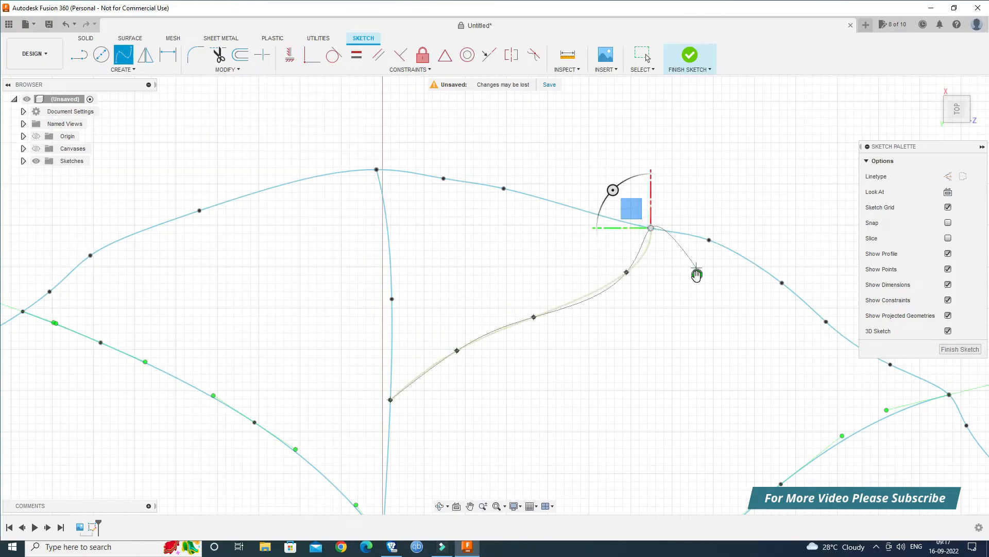
{"action": "left_click", "coordinate": [698, 274]}
Draw a branch spline from the crest of the lower right cross spline to the cap's outer edge.
{"action": "scroll", "coordinate": [676, 314], "scroll_direction": "down", "scroll_amount": 5}
{"action": "scroll", "coordinate": [685, 363], "scroll_direction": "up", "scroll_amount": 4}
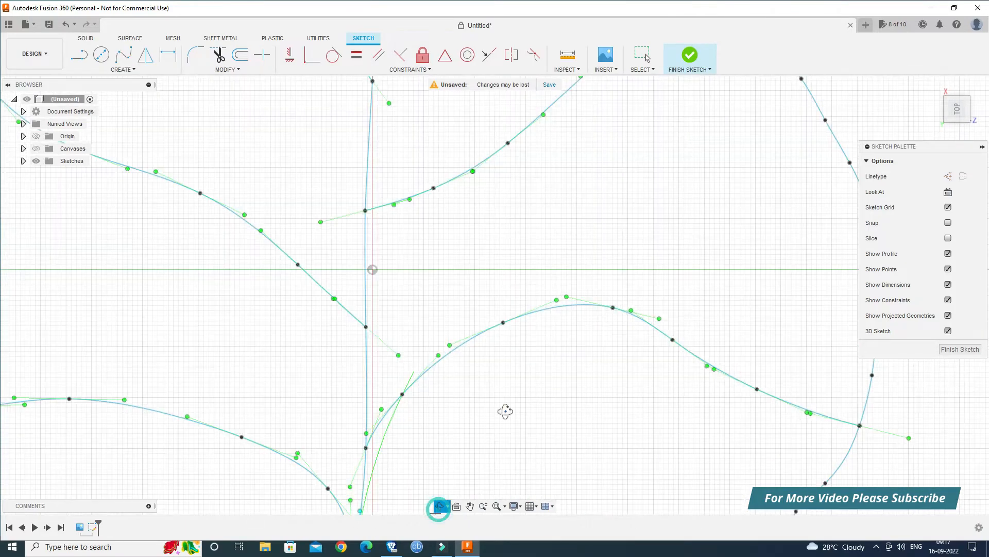
{"action": "left_click_drag", "start_coordinate": [505, 411], "coordinate": [506, 340]}
{"action": "key", "text": "Escape"}
{"action": "scroll", "coordinate": [614, 293], "scroll_direction": "up", "scroll_amount": 3}
{"action": "left_click", "coordinate": [617, 293]}
{"action": "scroll", "coordinate": [617, 293], "scroll_direction": "down", "scroll_amount": 3}
{"action": "left_click", "coordinate": [957, 108]}
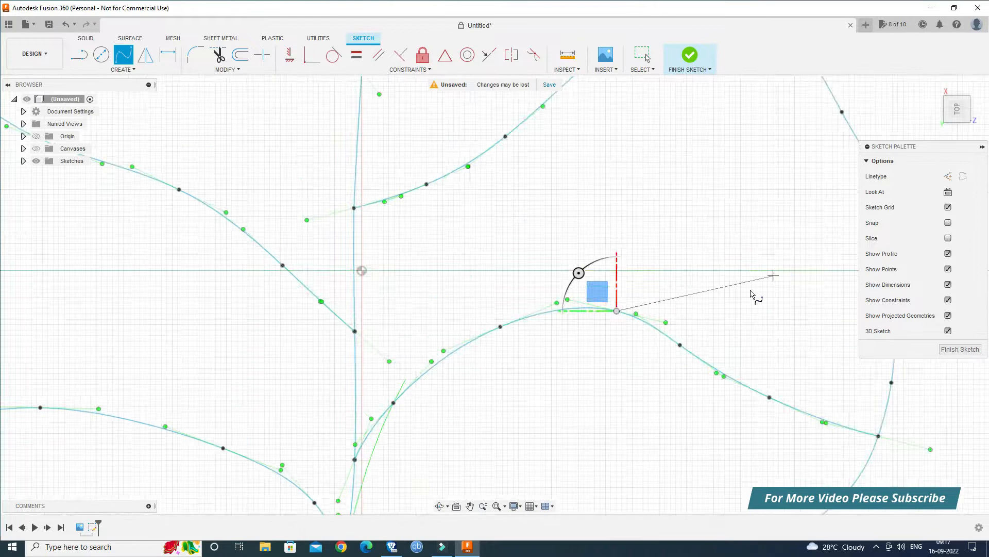
{"action": "scroll", "coordinate": [546, 369], "scroll_direction": "down", "scroll_amount": 3}
{"action": "left_click", "coordinate": [569, 354]}
{"action": "left_click", "coordinate": [601, 339]}
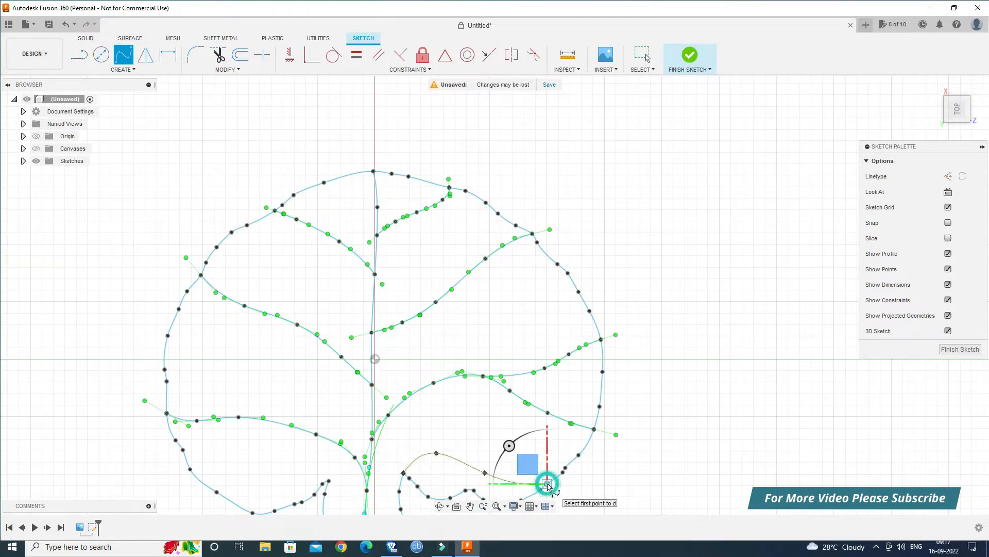
Finish an arched spline across the lower right lobe, from its inner corner beside the stem to the outer edge.
{"action": "left_click", "coordinate": [548, 483]}
{"action": "middle_click_drag", "start_coordinate": [548, 483], "coordinate": [614, 387]}
{"action": "middle_click_drag", "start_coordinate": [469, 356], "coordinate": [405, 312], "text": "shift"}
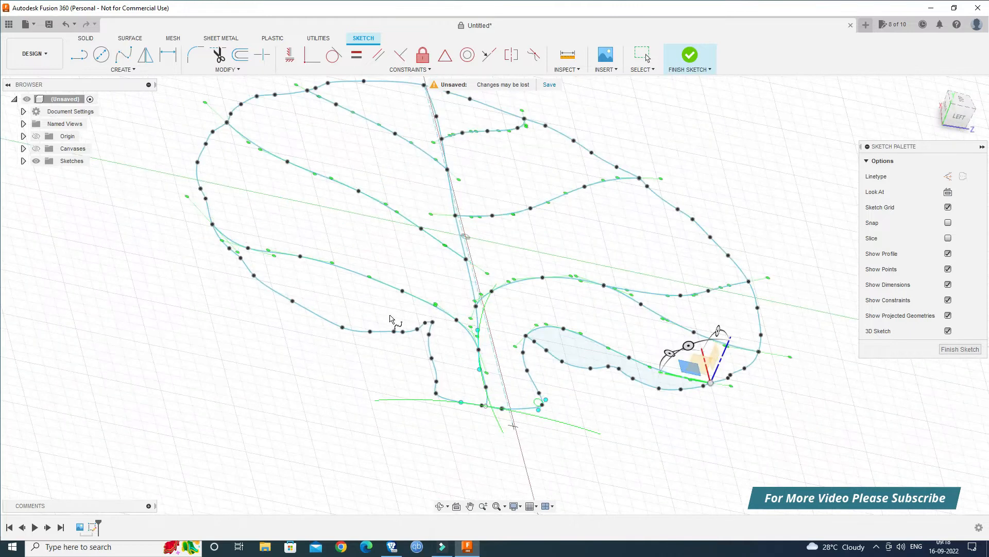
Draw a branch spline from the lower left cross spline down to the outer edge of the lower left lobe.
{"action": "left_click", "coordinate": [403, 291]}
{"action": "left_click", "coordinate": [379, 311]}
{"action": "left_click", "coordinate": [962, 100]}
{"action": "scroll", "coordinate": [297, 458], "scroll_direction": "up", "scroll_amount": 2}
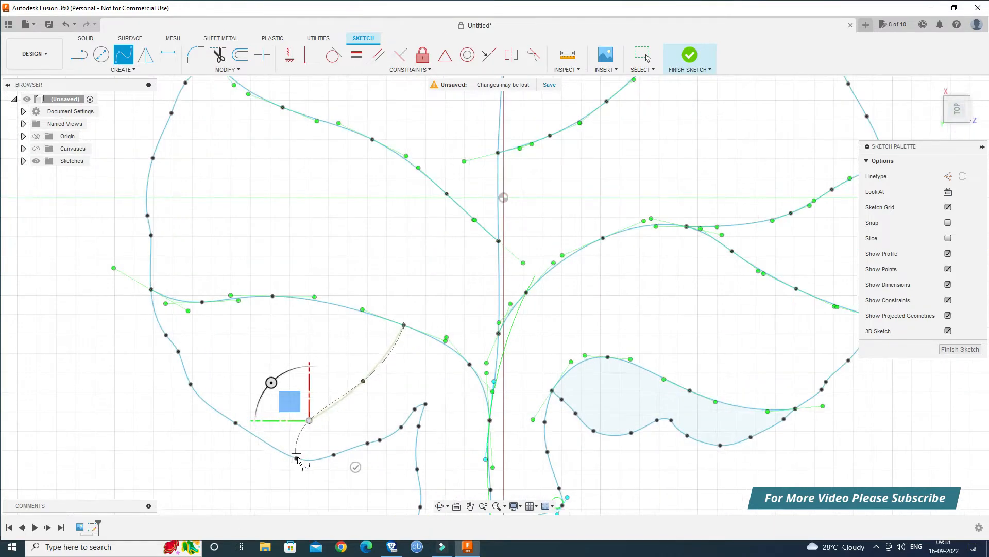
{"action": "double_click", "coordinate": [264, 445]}
{"action": "scroll", "coordinate": [689, 476], "scroll_direction": "down", "scroll_amount": 2}
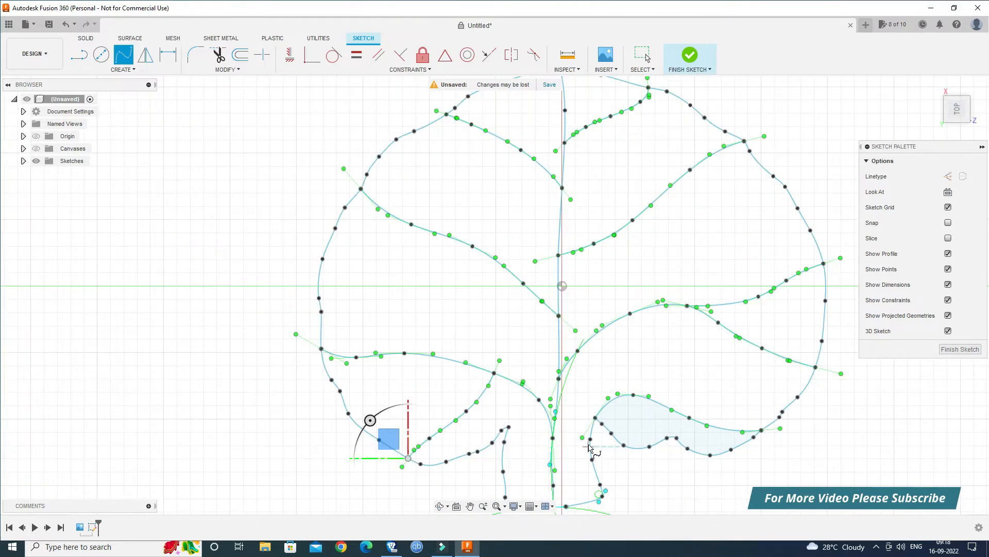
Move the left cross spline's fit point beside the stem about -0.045 in in X and -0.021 in in Y.
{"action": "left_click", "coordinate": [559, 255]}
{"action": "key", "text": "m"}
{"action": "left_click_drag", "start_coordinate": [560, 228], "coordinate": [560, 231]}
{"action": "left_click_drag", "start_coordinate": [560, 386], "coordinate": [532, 398]}
{"action": "left_click", "coordinate": [541, 401]}
{"action": "middle_click_drag", "start_coordinate": [752, 423], "coordinate": [620, 406]}
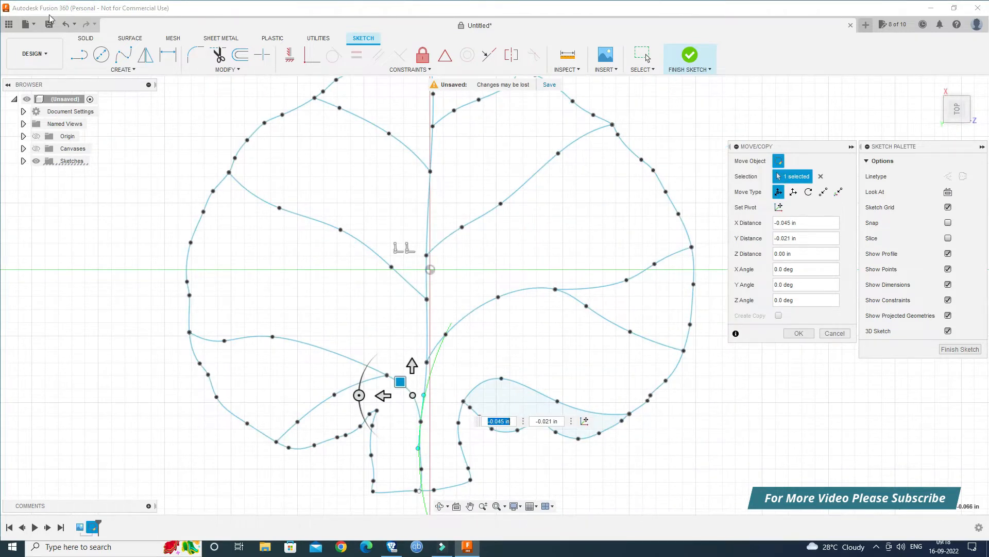
{"action": "left_click", "coordinate": [440, 549]}
{"action": "left_click", "coordinate": [879, 551]}
{"action": "left_click", "coordinate": [893, 483]}
{"action": "left_click", "coordinate": [849, 529]}
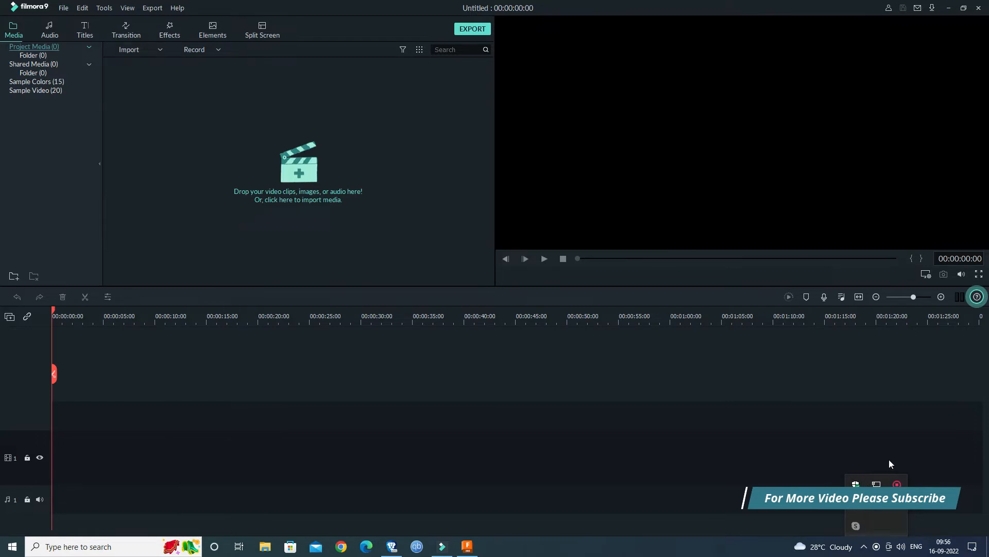
{"action": "left_click", "coordinate": [892, 484]}
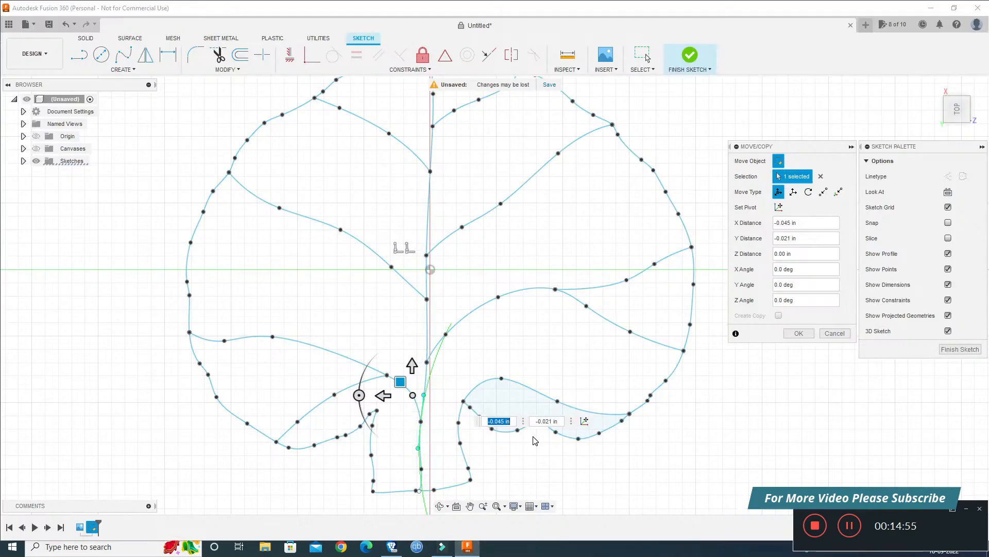
Bring the lower left cross spline's fit points closer to the stem, moving the last one about -0.018 in in X and -0.02 in in Y.
{"action": "scroll", "coordinate": [533, 440], "scroll_direction": "up", "scroll_amount": 5}
{"action": "left_click", "coordinate": [278, 382]}
{"action": "left_click", "coordinate": [370, 355]}
{"action": "left_click_drag", "start_coordinate": [357, 339], "coordinate": [405, 377]}
{"action": "left_click", "coordinate": [408, 384]}
{"action": "scroll", "coordinate": [531, 403], "scroll_direction": "down", "scroll_amount": 3}
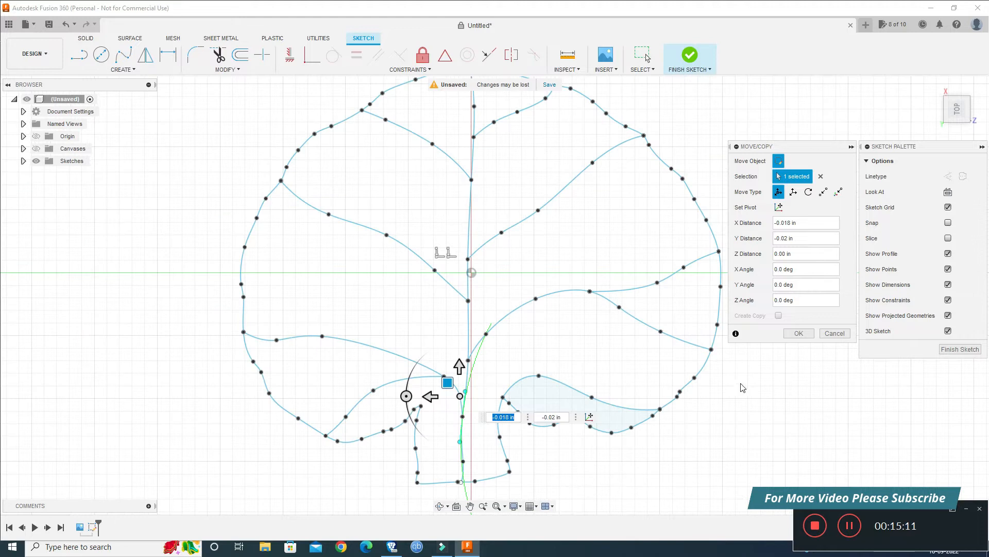
Shift the side-profile point below the origin, and move the left cross spline's outer fit point about 0.053 in in X and -0.027 in in Y.
{"action": "left_click_drag", "start_coordinate": [467, 304], "coordinate": [462, 306]}
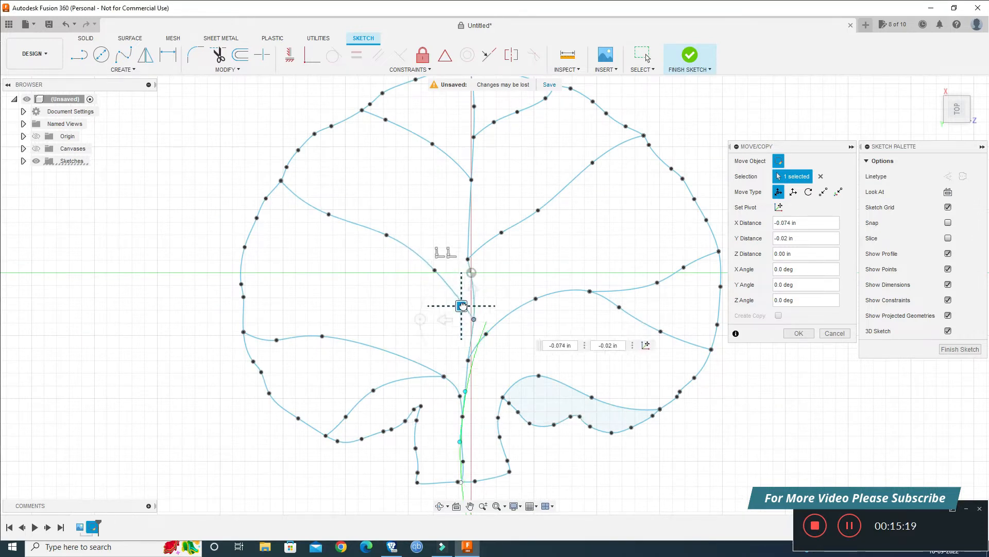
{"action": "left_click", "coordinate": [244, 332]}
{"action": "left_click", "coordinate": [277, 340]}
{"action": "left_click_drag", "start_coordinate": [232, 318], "coordinate": [318, 312]}
{"action": "left_click", "coordinate": [322, 336]}
{"action": "scroll", "coordinate": [661, 435], "scroll_direction": "down", "scroll_amount": 3}
{"action": "middle_click_drag", "start_coordinate": [660, 436], "coordinate": [531, 426]}
{"action": "left_click", "coordinate": [507, 423]}
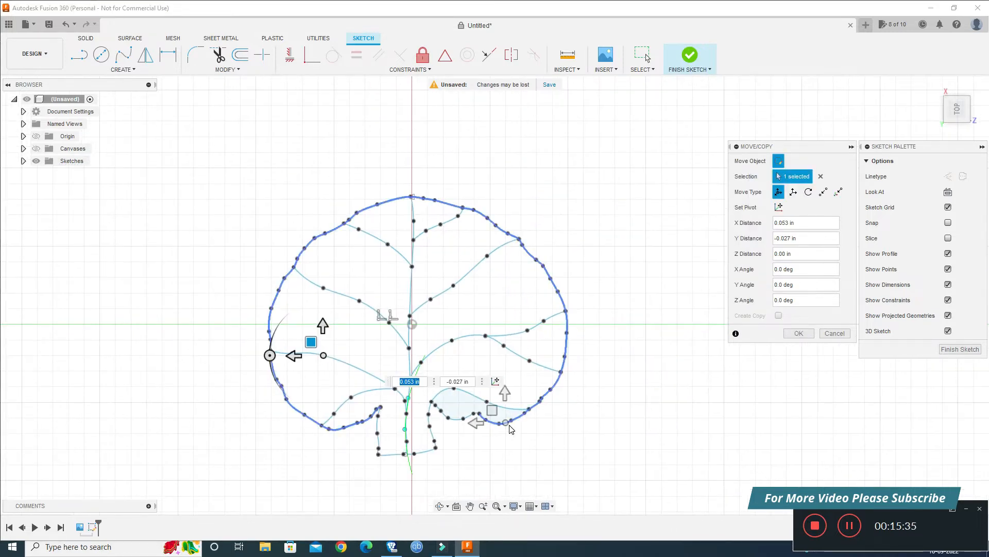
{"action": "key", "text": "Return"}
Turn off the sketch grid while viewing the cap from a low side angle.
{"action": "left_click", "coordinate": [440, 506]}
{"action": "left_click_drag", "start_coordinate": [435, 361], "coordinate": [410, 229]}
{"action": "middle_click_drag", "start_coordinate": [411, 229], "coordinate": [331, 243], "text": "shift"}
{"action": "scroll", "coordinate": [444, 320], "scroll_direction": "up", "scroll_amount": 5}
{"action": "mouse_move", "coordinate": [443, 320]}
{"action": "middle_mouse_down", "text": "shift"}
{"action": "mouse_move", "coordinate": [453, 351]}
{"action": "mouse_move", "coordinate": [355, 216]}
{"action": "middle_mouse_up", "text": "shift"}
{"action": "mouse_move", "coordinate": [356, 217]}
{"action": "middle_mouse_down"}
{"action": "mouse_move", "coordinate": [345, 262]}
{"action": "mouse_move", "coordinate": [350, 376]}
{"action": "middle_mouse_up"}
{"action": "scroll", "coordinate": [317, 371], "scroll_direction": "up", "scroll_amount": 2}
{"action": "left_click", "coordinate": [948, 207]}
Window-select the eight sketch points around the cap's tip and raise them together.
{"action": "left_click", "coordinate": [440, 506]}
{"action": "mouse_move", "coordinate": [442, 428]}
{"action": "left_mouse_down"}
{"action": "mouse_move", "coordinate": [432, 406]}
{"action": "mouse_move", "coordinate": [398, 409]}
{"action": "left_mouse_up"}
{"action": "mouse_move", "coordinate": [398, 409]}
{"action": "middle_mouse_down", "text": "shift"}
{"action": "mouse_move", "coordinate": [311, 417]}
{"action": "mouse_move", "coordinate": [323, 433]}
{"action": "mouse_move", "coordinate": [324, 418]}
{"action": "middle_mouse_up", "text": "shift"}
{"action": "middle_click_drag", "start_coordinate": [325, 419], "coordinate": [296, 424]}
{"action": "mouse_move", "coordinate": [215, 375]}
{"action": "left_mouse_down"}
{"action": "mouse_move", "coordinate": [447, 436]}
{"action": "mouse_move", "coordinate": [493, 462]}
{"action": "left_mouse_up"}
{"action": "key", "text": "m"}
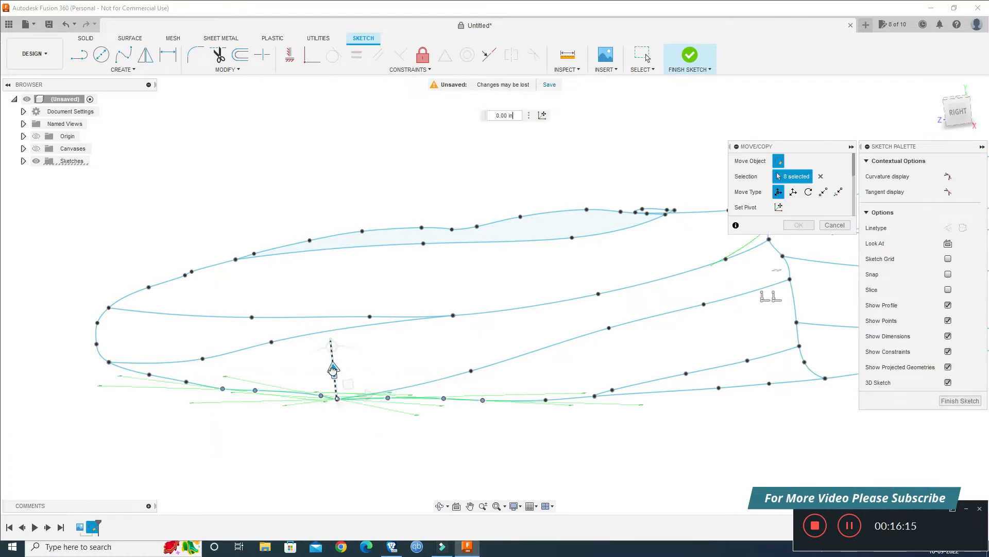
{"action": "left_click_drag", "start_coordinate": [337, 370], "coordinate": [340, 357]}
Raise a new window selection of points at the cap's tip, and fine-tune the height of a single neighbouring point.
{"action": "left_click", "coordinate": [821, 177]}
{"action": "left_click_drag", "start_coordinate": [249, 367], "coordinate": [458, 411]}
{"action": "left_click_drag", "start_coordinate": [336, 356], "coordinate": [335, 352]}
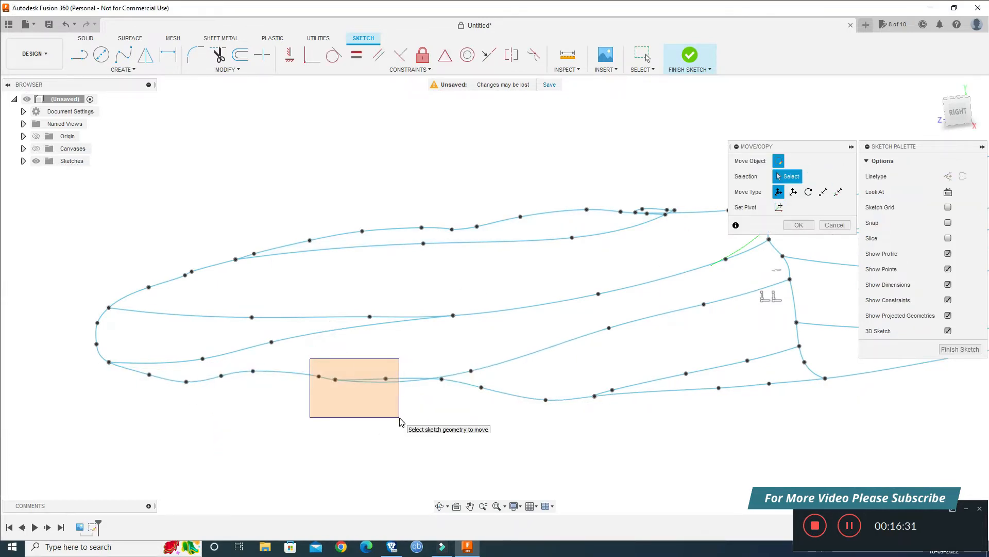
{"action": "middle_click_drag", "start_coordinate": [431, 432], "coordinate": [304, 434], "text": "shift"}
{"action": "left_click", "coordinate": [409, 394]}
{"action": "left_click_drag", "start_coordinate": [411, 360], "coordinate": [410, 363]}
{"action": "left_click", "coordinate": [383, 394]}
{"action": "left_click", "coordinate": [821, 176]}
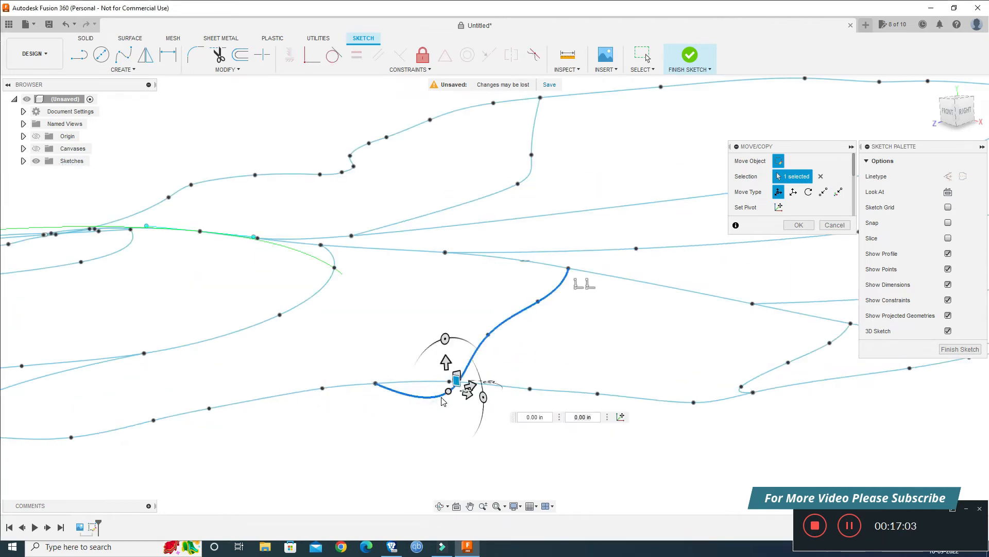
Raise one cross-spline fit point in the middle of the cap about 0.013 in, and raise a neighbouring fit point slightly.
{"action": "mouse_move", "coordinate": [478, 477]}
{"action": "middle_mouse_down", "text": "shift"}
{"action": "mouse_move", "coordinate": [422, 393]}
{"action": "mouse_move", "coordinate": [374, 383]}
{"action": "mouse_move", "coordinate": [395, 408]}
{"action": "middle_mouse_up", "text": "shift"}
{"action": "scroll", "coordinate": [422, 393], "scroll_direction": "down", "scroll_amount": 4}
{"action": "scroll", "coordinate": [373, 382], "scroll_direction": "up", "scroll_amount": 2}
{"action": "left_click", "coordinate": [386, 405]}
{"action": "left_click_drag", "start_coordinate": [382, 379], "coordinate": [382, 373]}
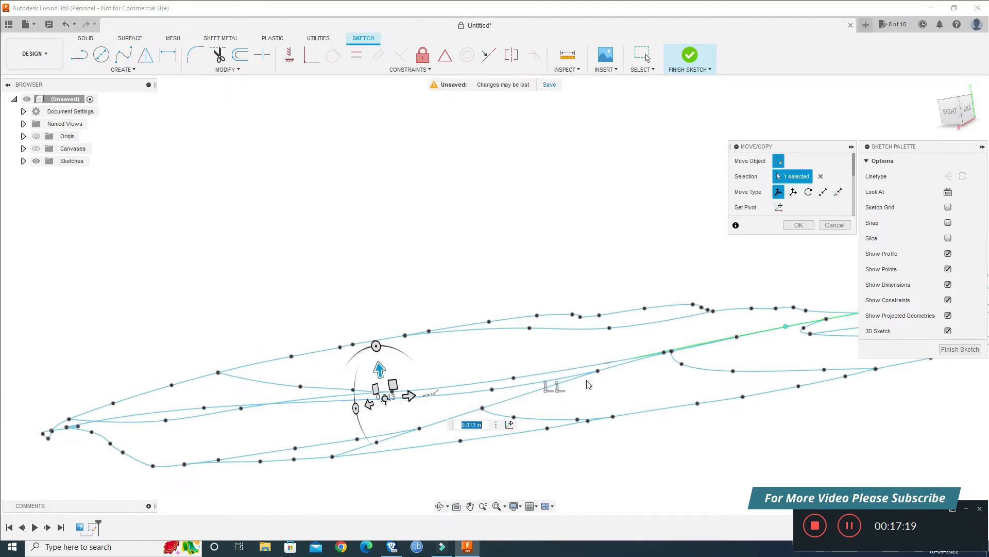
{"action": "left_click_drag", "start_coordinate": [596, 351], "coordinate": [595, 349]}
{"action": "left_click", "coordinate": [493, 389]}
{"action": "left_click_drag", "start_coordinate": [488, 364], "coordinate": [486, 360]}
Reposition three more sketch points of the cap one after another.
{"action": "mouse_move", "coordinate": [416, 430]}
{"action": "middle_mouse_down", "text": "shift"}
{"action": "mouse_move", "coordinate": [420, 446]}
{"action": "mouse_move", "coordinate": [387, 435]}
{"action": "mouse_move", "coordinate": [508, 371]}
{"action": "middle_mouse_up", "text": "shift"}
{"action": "left_click", "coordinate": [188, 321]}
{"action": "left_click_drag", "start_coordinate": [195, 338], "coordinate": [178, 338]}
{"action": "left_click", "coordinate": [150, 264]}
{"action": "left_click_drag", "start_coordinate": [157, 279], "coordinate": [154, 287]}
{"action": "left_click", "coordinate": [223, 398]}
{"action": "left_click_drag", "start_coordinate": [230, 413], "coordinate": [228, 416]}
Adjust the position of the next pair of neighbouring sketch points.
{"action": "middle_click_drag", "start_coordinate": [412, 438], "coordinate": [492, 407], "text": "shift"}
{"action": "middle_click_drag", "start_coordinate": [492, 407], "coordinate": [421, 442]}
{"action": "left_click", "coordinate": [439, 426]}
{"action": "left_click", "coordinate": [488, 417]}
{"action": "left_click_drag", "start_coordinate": [435, 398], "coordinate": [485, 396]}
Adjust the height of the short cap-tip spline's fit point nearest the outer edge.
{"action": "middle_click_drag", "start_coordinate": [479, 330], "coordinate": [495, 391], "text": "shift"}
{"action": "middle_click_drag", "start_coordinate": [495, 391], "coordinate": [451, 320]}
{"action": "scroll", "coordinate": [476, 392], "scroll_direction": "up", "scroll_amount": 3}
{"action": "left_click", "coordinate": [411, 375]}
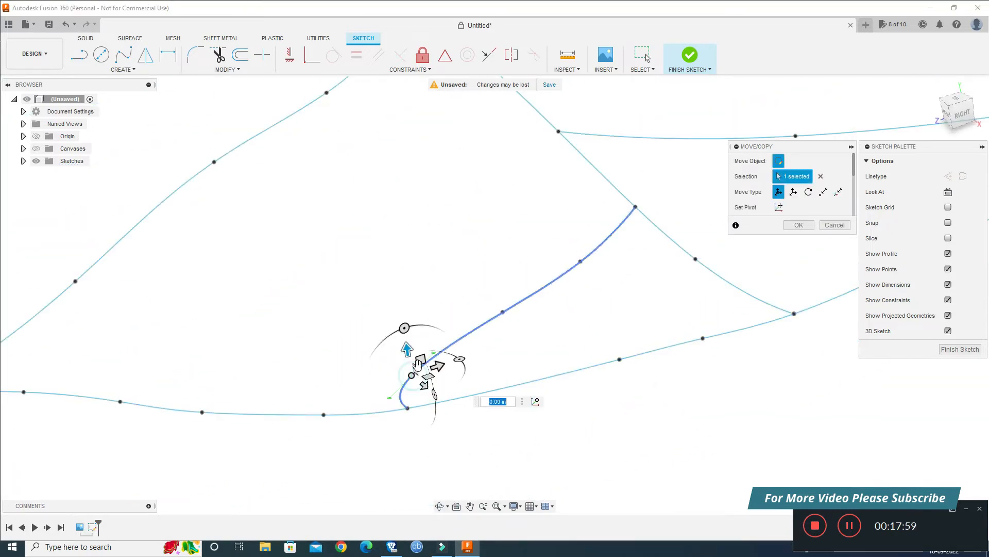
{"action": "left_click_drag", "start_coordinate": [425, 356], "coordinate": [425, 356]}
{"action": "middle_click_drag", "start_coordinate": [582, 407], "coordinate": [636, 330], "text": "shift"}
{"action": "left_click", "coordinate": [821, 176]}
Lower two further sketch points of the cap individually.
{"action": "left_click", "coordinate": [433, 252]}
{"action": "left_click_drag", "start_coordinate": [425, 225], "coordinate": [428, 237]}
{"action": "left_click", "coordinate": [821, 176]}
{"action": "left_click", "coordinate": [531, 224]}
{"action": "left_click_drag", "start_coordinate": [522, 195], "coordinate": [526, 205]}
Raise one outer-edge point, and lower the outline point at the cap's tip about 0.014 in.
{"action": "mouse_move", "coordinate": [484, 330]}
{"action": "middle_mouse_down", "text": "shift"}
{"action": "mouse_move", "coordinate": [417, 416]}
{"action": "mouse_move", "coordinate": [381, 405]}
{"action": "mouse_move", "coordinate": [371, 420]}
{"action": "mouse_move", "coordinate": [320, 400]}
{"action": "mouse_move", "coordinate": [427, 460]}
{"action": "mouse_move", "coordinate": [438, 456]}
{"action": "middle_mouse_up", "text": "shift"}
{"action": "mouse_move", "coordinate": [565, 444]}
{"action": "middle_mouse_down", "text": "shift"}
{"action": "mouse_move", "coordinate": [494, 440]}
{"action": "mouse_move", "coordinate": [578, 491]}
{"action": "mouse_move", "coordinate": [524, 385]}
{"action": "mouse_move", "coordinate": [536, 376]}
{"action": "mouse_move", "coordinate": [364, 432]}
{"action": "middle_mouse_up", "text": "shift"}
{"action": "left_click", "coordinate": [446, 419]}
{"action": "left_click_drag", "start_coordinate": [447, 389], "coordinate": [448, 376]}
{"action": "left_click", "coordinate": [279, 416]}
{"action": "left_click_drag", "start_coordinate": [277, 386], "coordinate": [278, 395]}
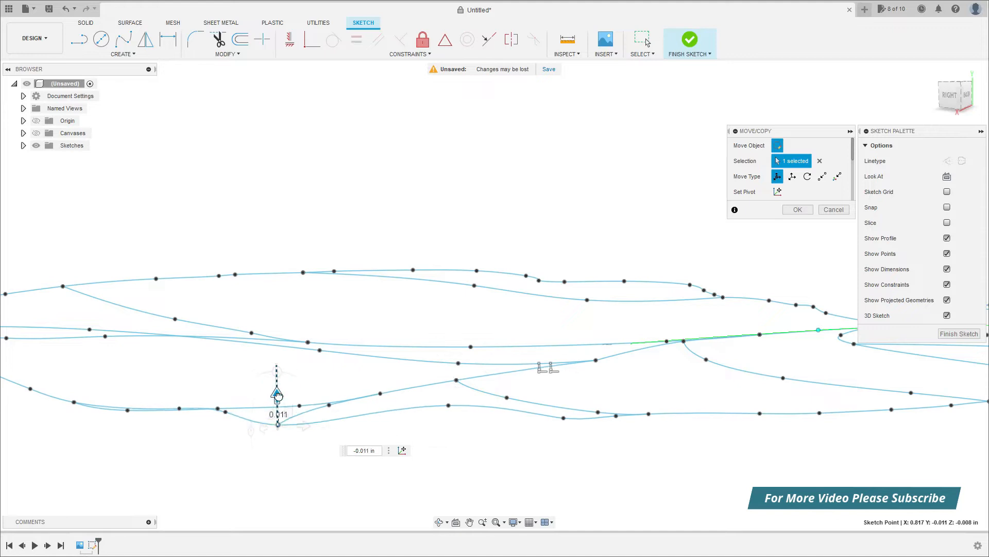
Move the two outline points beside the cap's tip down, shifting the farther one about -0.005 in sideways and -0.015 in vertically.
{"action": "middle_click_drag", "start_coordinate": [407, 466], "coordinate": [435, 469], "text": "shift"}
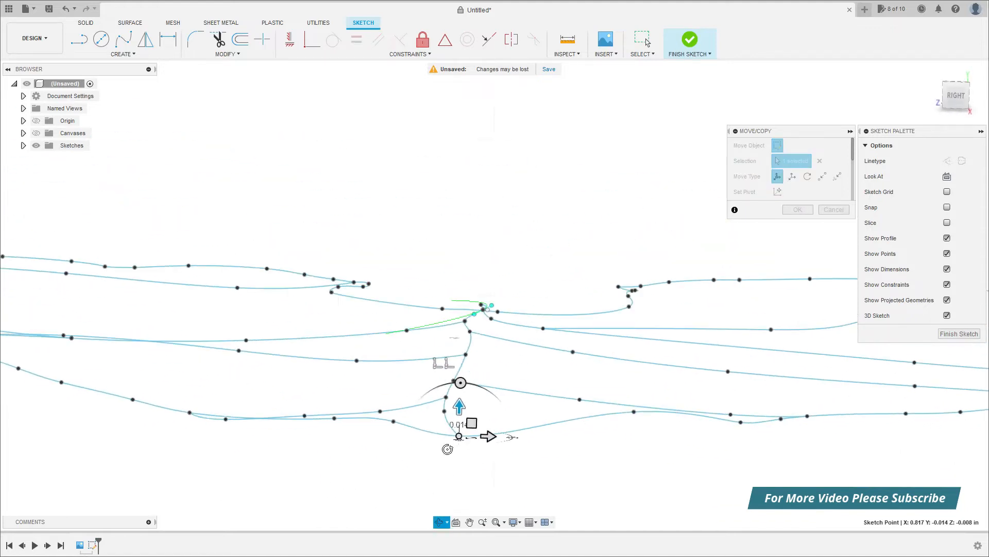
{"action": "left_click", "coordinate": [394, 422]}
{"action": "left_click_drag", "start_coordinate": [406, 409], "coordinate": [347, 418]}
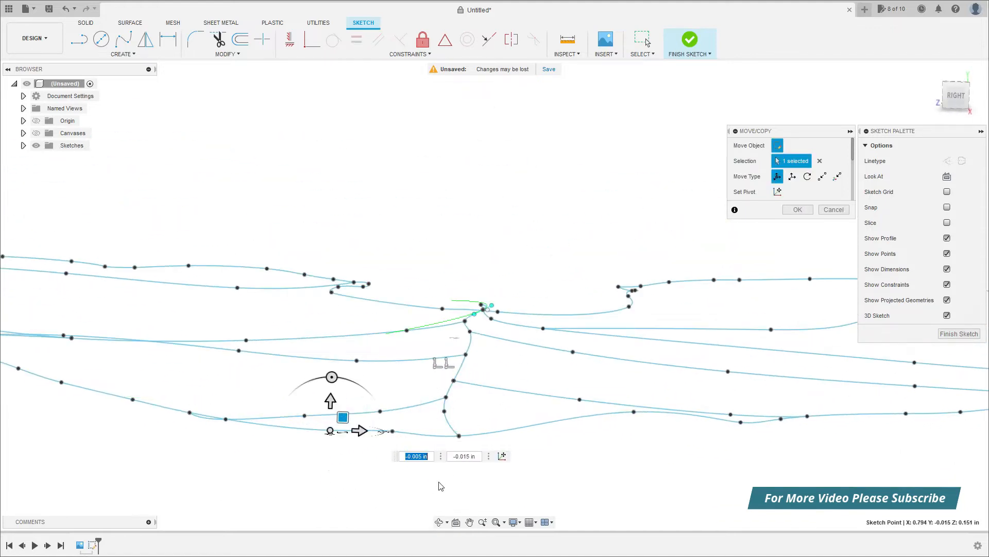
Lower one outline point beside the cap's tip, and adjust the height of the neighbouring outline point.
{"action": "mouse_move", "coordinate": [441, 486]}
{"action": "middle_mouse_down", "text": "shift"}
{"action": "mouse_move", "coordinate": [369, 466]}
{"action": "mouse_move", "coordinate": [378, 471]}
{"action": "middle_mouse_up", "text": "shift"}
{"action": "left_click", "coordinate": [249, 394]}
{"action": "left_click_drag", "start_coordinate": [246, 366], "coordinate": [247, 385]}
{"action": "left_click", "coordinate": [368, 393]}
{"action": "left_click_drag", "start_coordinate": [364, 363], "coordinate": [365, 363]}
Lower two points along the cap's long central spline individually, the first about -0.017 in.
{"action": "left_click", "coordinate": [435, 519]}
{"action": "scroll", "coordinate": [434, 475], "scroll_direction": "down", "scroll_amount": 3}
{"action": "mouse_move", "coordinate": [433, 475]}
{"action": "middle_mouse_down", "text": "shift"}
{"action": "mouse_move", "coordinate": [457, 441]}
{"action": "mouse_move", "coordinate": [512, 438]}
{"action": "mouse_move", "coordinate": [429, 475]}
{"action": "middle_mouse_up", "text": "shift"}
{"action": "left_click", "coordinate": [389, 443]}
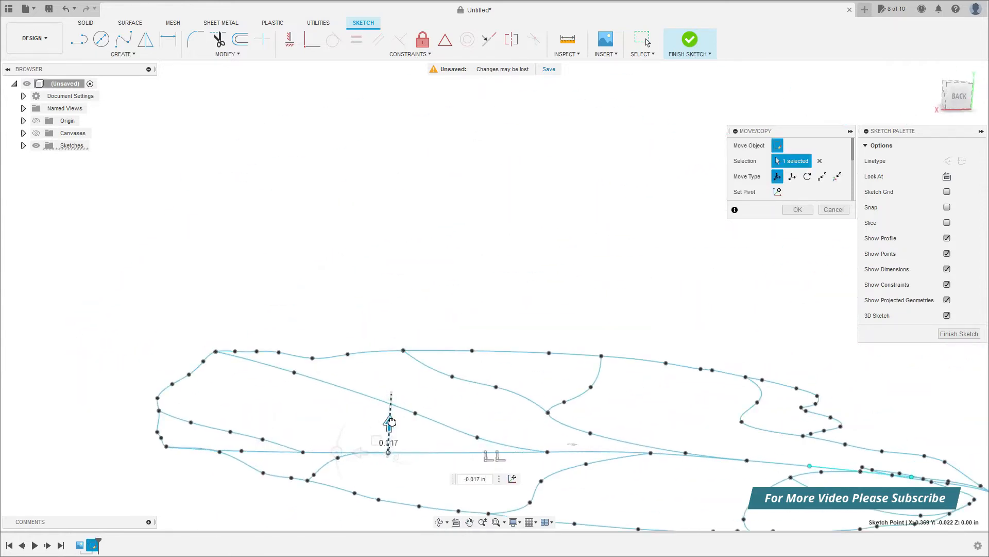
{"action": "left_click", "coordinate": [550, 454]}
{"action": "left_click_drag", "start_coordinate": [548, 424], "coordinate": [548, 432]}
Lower the outline point beside the short cross spline's outer end about -0.013 in, and adjust the spline's end point.
{"action": "middle_click_drag", "start_coordinate": [549, 436], "coordinate": [356, 384], "text": "shift"}
{"action": "scroll", "coordinate": [532, 434], "scroll_direction": "down", "scroll_amount": 2}
{"action": "middle_click_drag", "start_coordinate": [442, 518], "coordinate": [430, 462], "text": "shift"}
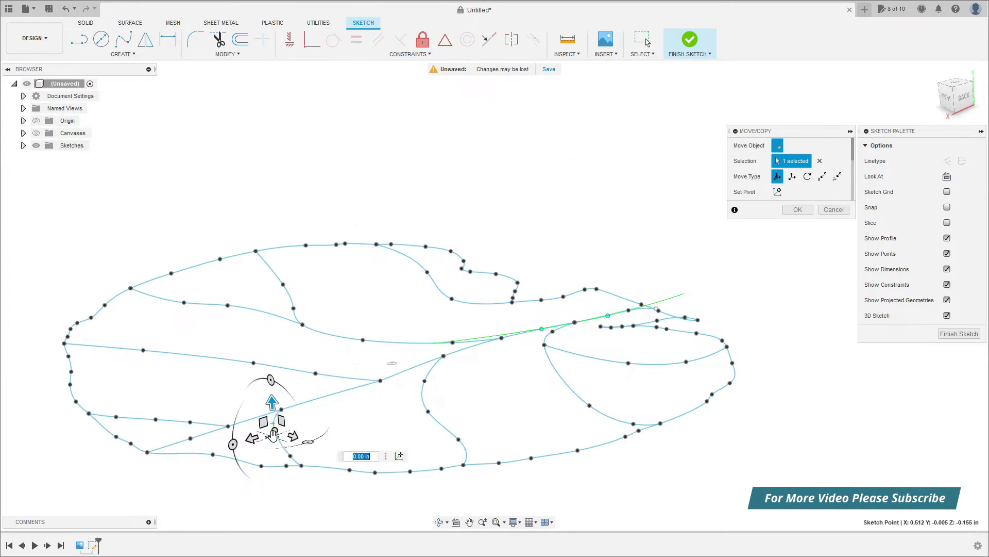
{"action": "mouse_move", "coordinate": [461, 530]}
{"action": "middle_mouse_down", "text": "shift"}
{"action": "mouse_move", "coordinate": [448, 456]}
{"action": "mouse_move", "coordinate": [428, 459]}
{"action": "middle_mouse_up", "text": "shift"}
{"action": "scroll", "coordinate": [354, 447], "scroll_direction": "up", "scroll_amount": 3}
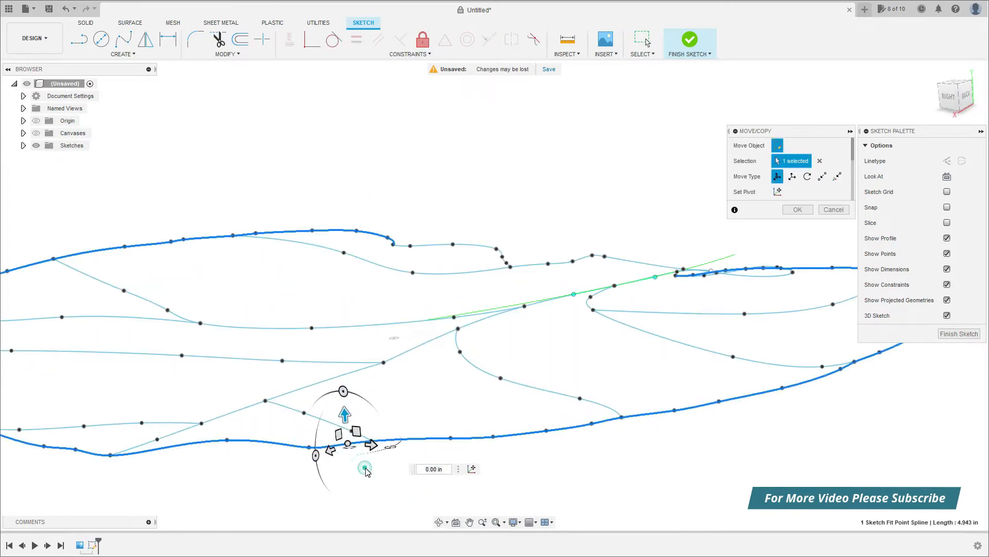
{"action": "left_click", "coordinate": [507, 425]}
{"action": "left_click", "coordinate": [371, 441]}
{"action": "mouse_move", "coordinate": [369, 420]}
{"action": "left_mouse_down"}
{"action": "mouse_move", "coordinate": [371, 444]}
{"action": "mouse_move", "coordinate": [370, 419]}
{"action": "left_mouse_up"}
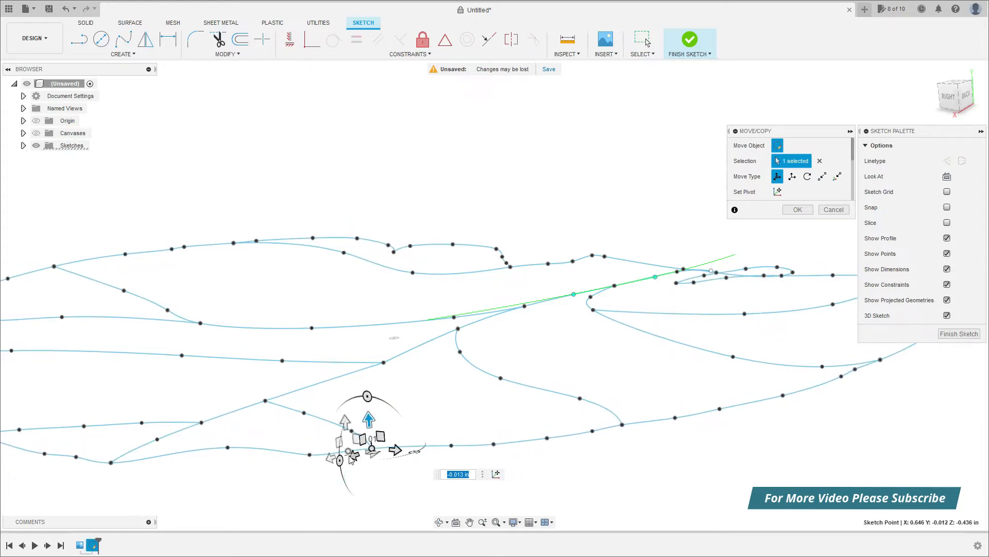
{"action": "mouse_move", "coordinate": [375, 459]}
{"action": "left_mouse_down"}
{"action": "mouse_move", "coordinate": [371, 433]}
{"action": "mouse_move", "coordinate": [373, 454]}
{"action": "left_mouse_up"}
Raise the outline point at the next cross spline's outer end, and raise a farther outline point about 0.027 in.
{"action": "mouse_move", "coordinate": [374, 453]}
{"action": "middle_mouse_down", "text": "shift"}
{"action": "mouse_move", "coordinate": [418, 438]}
{"action": "mouse_move", "coordinate": [409, 449]}
{"action": "mouse_move", "coordinate": [446, 416]}
{"action": "middle_mouse_up", "text": "shift"}
{"action": "left_click", "coordinate": [620, 400]}
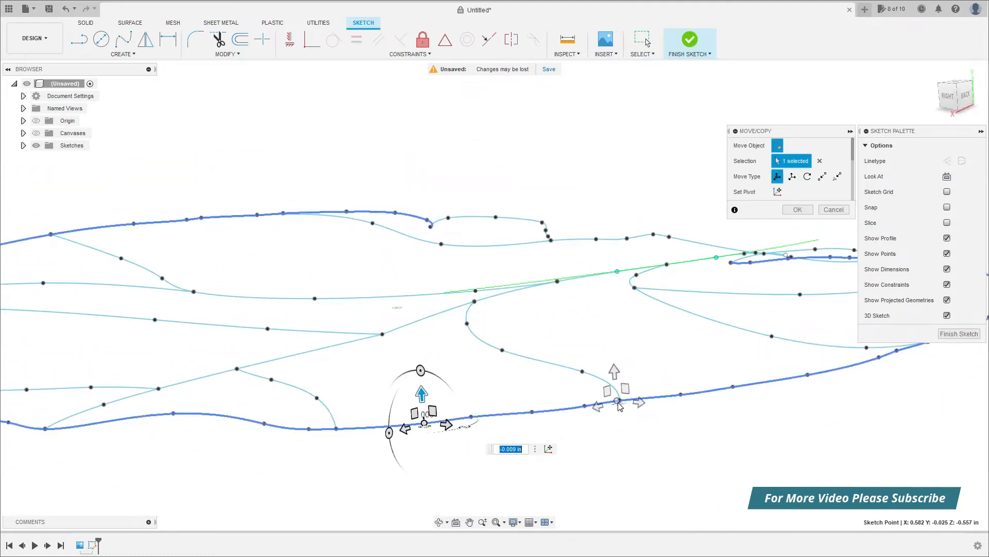
{"action": "scroll", "coordinate": [620, 400], "scroll_direction": "up", "scroll_amount": 3}
{"action": "mouse_move", "coordinate": [621, 401]}
{"action": "left_mouse_down"}
{"action": "mouse_move", "coordinate": [612, 324]}
{"action": "mouse_move", "coordinate": [570, 358]}
{"action": "mouse_move", "coordinate": [564, 349]}
{"action": "mouse_move", "coordinate": [489, 375]}
{"action": "mouse_move", "coordinate": [616, 342]}
{"action": "mouse_move", "coordinate": [608, 354]}
{"action": "left_mouse_up"}
{"action": "middle_click_drag", "start_coordinate": [757, 383], "coordinate": [469, 410]}
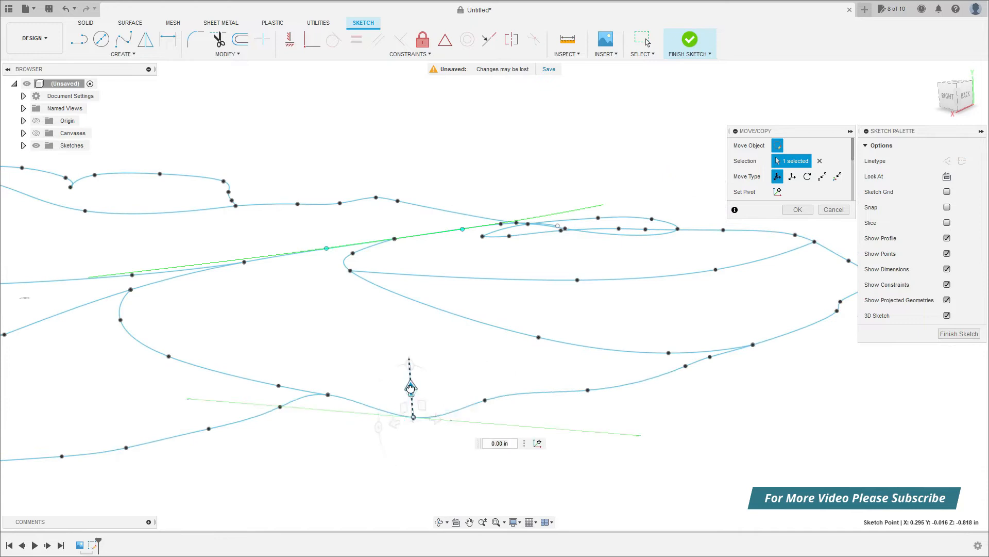
{"action": "mouse_move", "coordinate": [420, 380]}
{"action": "middle_mouse_down", "text": "shift"}
{"action": "mouse_move", "coordinate": [408, 459]}
{"action": "mouse_move", "coordinate": [360, 464]}
{"action": "mouse_move", "coordinate": [376, 482]}
{"action": "mouse_move", "coordinate": [344, 464]}
{"action": "mouse_move", "coordinate": [331, 450]}
{"action": "mouse_move", "coordinate": [543, 483]}
{"action": "mouse_move", "coordinate": [529, 480]}
{"action": "middle_mouse_up", "text": "shift"}
Reposition two outline points between the outer ends of the two lower cross splines.
{"action": "middle_click_drag", "start_coordinate": [320, 412], "coordinate": [301, 454], "text": "shift"}
{"action": "middle_click_drag", "start_coordinate": [301, 454], "coordinate": [459, 353]}
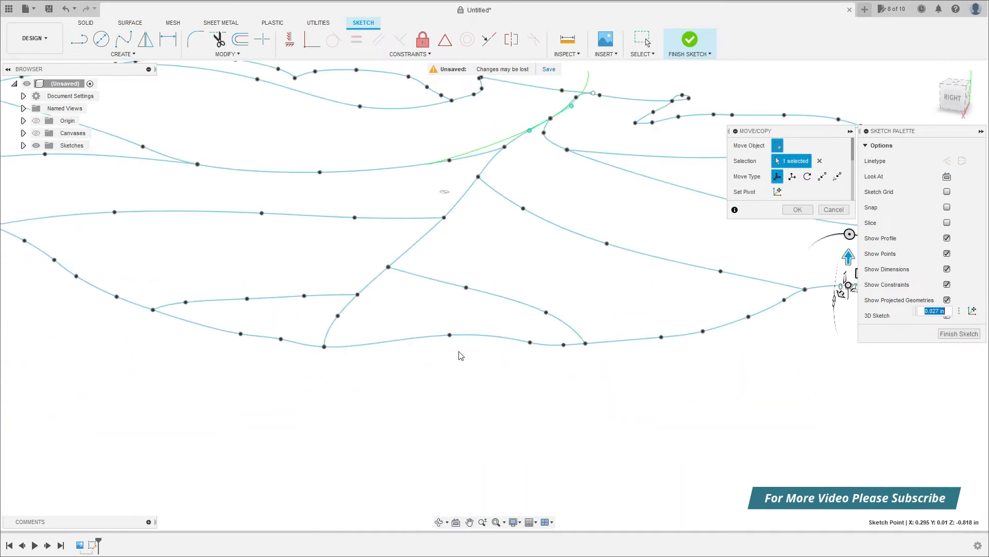
{"action": "left_click", "coordinate": [447, 336]}
{"action": "left_click", "coordinate": [448, 335]}
{"action": "left_click", "coordinate": [531, 342]}
{"action": "left_click_drag", "start_coordinate": [530, 314], "coordinate": [511, 320]}
On the cap's opposite side, raise one cross-spline fit point about 0.011 in and lower another about -0.006 in.
{"action": "middle_click_drag", "start_coordinate": [441, 514], "coordinate": [288, 330], "text": "shift"}
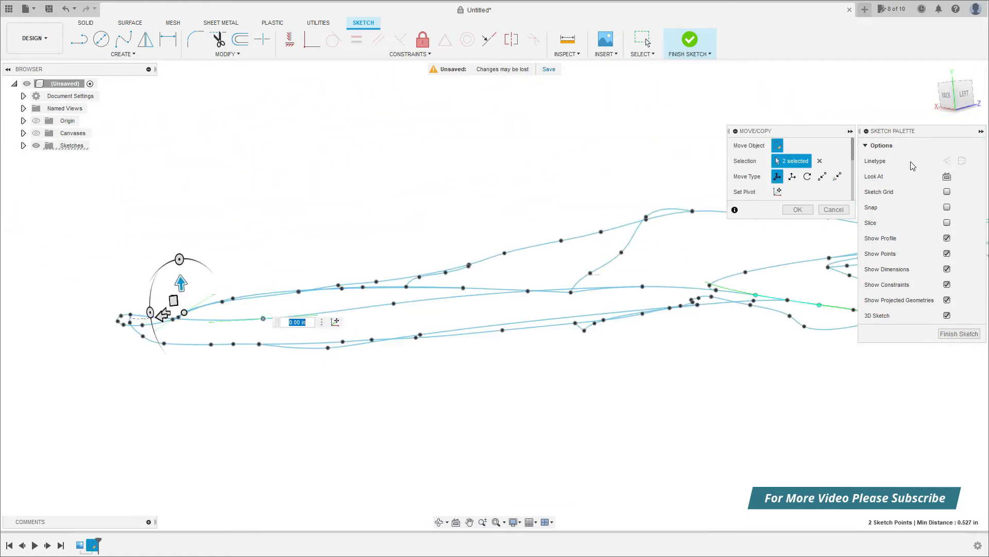
{"action": "left_click", "coordinate": [394, 305]}
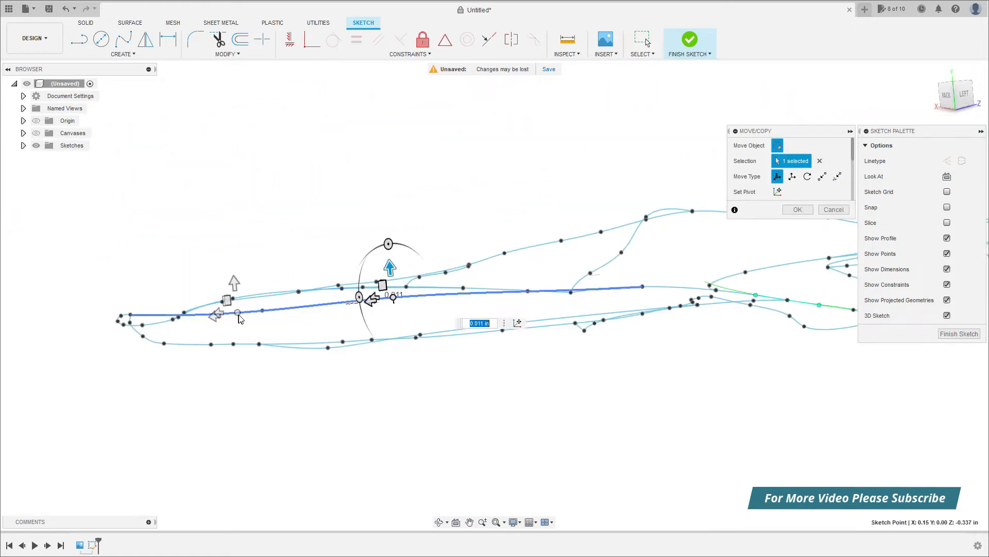
{"action": "left_click", "coordinate": [442, 523]}
{"action": "left_click_drag", "start_coordinate": [450, 422], "coordinate": [507, 350]}
{"action": "key", "text": "Escape"}
{"action": "left_click", "coordinate": [529, 294]}
{"action": "left_click_drag", "start_coordinate": [528, 264], "coordinate": [530, 268]}
{"action": "left_click", "coordinate": [798, 209]}
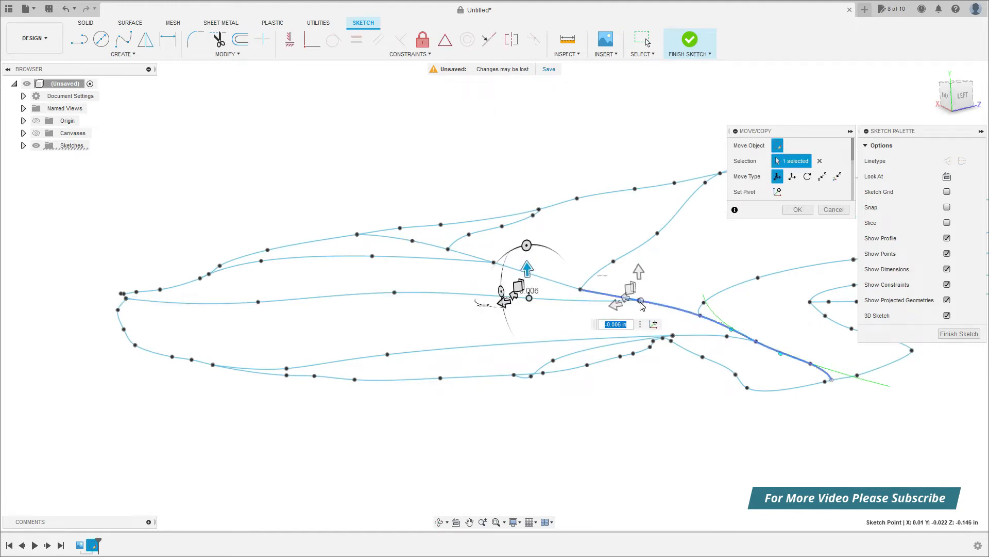
Adjust a fit point on the central spline, and raise two points near the cap's near edge.
{"action": "left_click", "coordinate": [700, 314]}
{"action": "left_click", "coordinate": [439, 523]}
{"action": "left_click_drag", "start_coordinate": [424, 413], "coordinate": [466, 407]}
{"action": "key", "text": "Escape"}
{"action": "scroll", "coordinate": [422, 434], "scroll_direction": "up", "scroll_amount": 3}
{"action": "left_click", "coordinate": [459, 391]}
{"action": "left_click_drag", "start_coordinate": [463, 367], "coordinate": [467, 345]}
{"action": "mouse_move", "coordinate": [399, 355]}
{"action": "left_mouse_down"}
{"action": "mouse_move", "coordinate": [399, 344]}
{"action": "mouse_move", "coordinate": [355, 340]}
{"action": "mouse_move", "coordinate": [404, 344]}
{"action": "left_mouse_up"}
{"action": "left_click", "coordinate": [353, 382]}
Raise one fit point of the long cross spline nearest the edge, and lower the neighbouring fit point about 0.015 in.
{"action": "left_click", "coordinate": [439, 522]}
{"action": "left_click_drag", "start_coordinate": [454, 428], "coordinate": [355, 434]}
{"action": "key", "text": "Escape"}
{"action": "left_click", "coordinate": [280, 406]}
{"action": "left_click_drag", "start_coordinate": [277, 378], "coordinate": [277, 371]}
{"action": "left_click", "coordinate": [430, 377]}
{"action": "left_click_drag", "start_coordinate": [427, 349], "coordinate": [426, 353]}
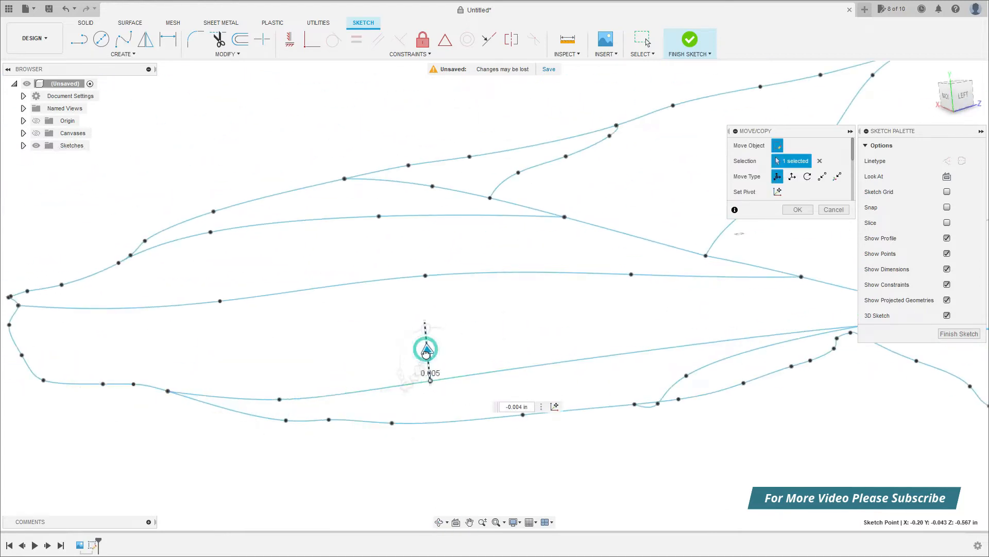
Lower the outline point at the long cross spline's outer end.
{"action": "left_click", "coordinate": [439, 522]}
{"action": "left_click_drag", "start_coordinate": [454, 446], "coordinate": [404, 454]}
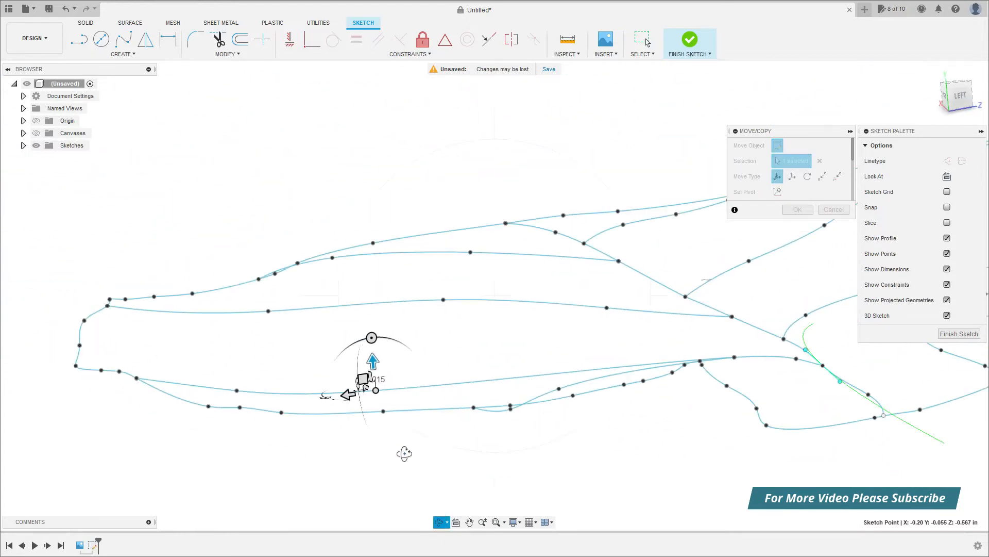
{"action": "left_click_drag", "start_coordinate": [153, 359], "coordinate": [93, 396]}
{"action": "left_click_drag", "start_coordinate": [154, 394], "coordinate": [156, 395]}
{"action": "left_click_drag", "start_coordinate": [132, 349], "coordinate": [133, 355]}
Raise two outline points along the cap's near edge, the second about 0.003 in.
{"action": "mouse_move", "coordinate": [477, 441]}
{"action": "middle_mouse_down", "text": "shift"}
{"action": "mouse_move", "coordinate": [463, 462]}
{"action": "mouse_move", "coordinate": [410, 477]}
{"action": "mouse_move", "coordinate": [416, 495]}
{"action": "mouse_move", "coordinate": [466, 486]}
{"action": "mouse_move", "coordinate": [373, 391]}
{"action": "middle_mouse_up", "text": "shift"}
{"action": "key", "text": "Return"}
{"action": "key", "text": "m"}
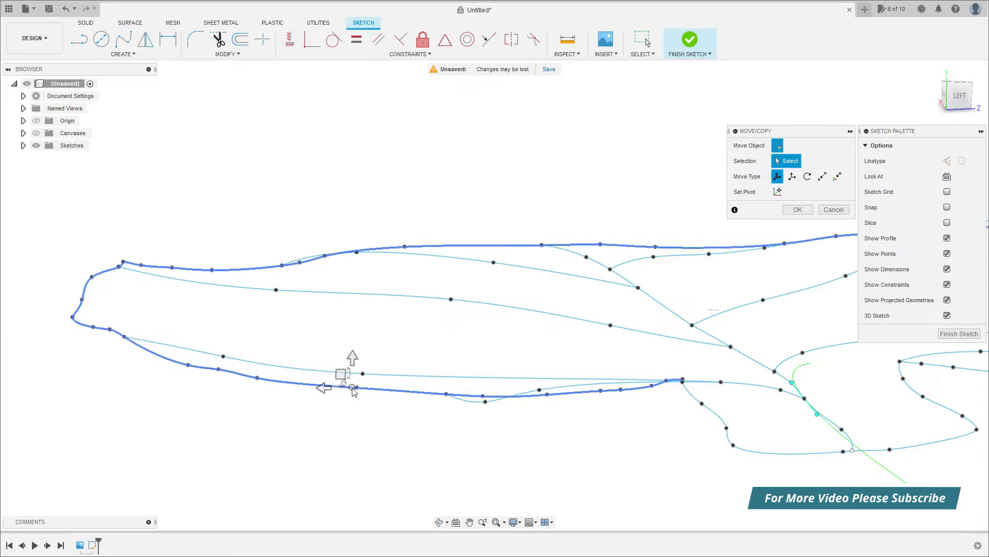
{"action": "key", "text": "Return"}
{"action": "key", "text": "m"}
{"action": "left_click", "coordinate": [447, 390]}
{"action": "left_click_drag", "start_coordinate": [450, 362], "coordinate": [450, 359]}
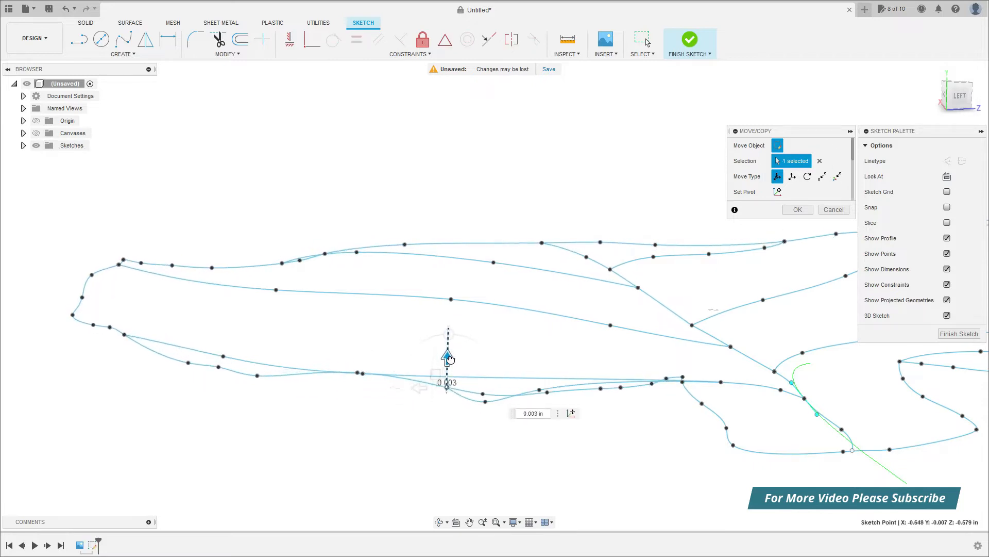
Adjust the position of the outline point at the inner corner where the cap meets the stem.
{"action": "left_click", "coordinate": [440, 519]}
{"action": "mouse_move", "coordinate": [430, 472]}
{"action": "left_mouse_down"}
{"action": "mouse_move", "coordinate": [402, 379]}
{"action": "mouse_move", "coordinate": [369, 387]}
{"action": "mouse_move", "coordinate": [443, 399]}
{"action": "mouse_move", "coordinate": [350, 398]}
{"action": "left_mouse_up"}
{"action": "key", "text": "Escape"}
{"action": "scroll", "coordinate": [331, 398], "scroll_direction": "up", "scroll_amount": 3}
{"action": "left_click", "coordinate": [440, 522]}
{"action": "mouse_move", "coordinate": [392, 464]}
{"action": "left_mouse_down"}
{"action": "mouse_move", "coordinate": [329, 451]}
{"action": "mouse_move", "coordinate": [444, 443]}
{"action": "mouse_move", "coordinate": [460, 456]}
{"action": "left_mouse_up"}
{"action": "middle_click_drag", "start_coordinate": [461, 456], "coordinate": [276, 493]}
{"action": "left_click", "coordinate": [406, 417]}
{"action": "left_click_drag", "start_coordinate": [407, 388], "coordinate": [378, 390]}
Adjust the neighbouring outline points beside the inner corner one at a time.
{"action": "left_click", "coordinate": [390, 419]}
{"action": "left_click", "coordinate": [379, 427]}
{"action": "left_click", "coordinate": [349, 433]}
{"action": "left_click", "coordinate": [819, 160]}
{"action": "left_click", "coordinate": [379, 422]}
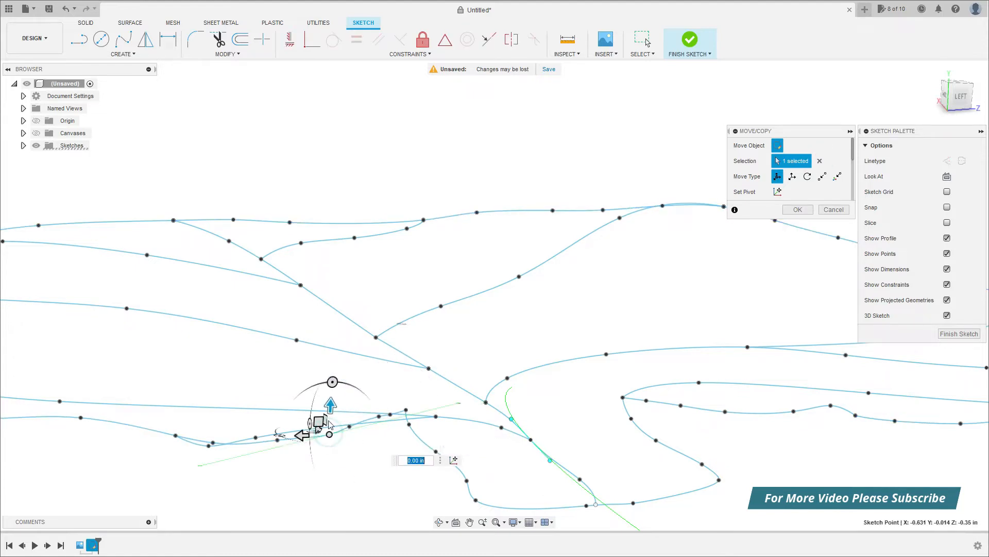
Lower the sketch point where the cross spline meets the outline near the stem.
{"action": "left_click", "coordinate": [439, 521]}
{"action": "left_click_drag", "start_coordinate": [433, 495], "coordinate": [341, 481]}
{"action": "scroll", "coordinate": [266, 429], "scroll_direction": "up", "scroll_amount": 2}
{"action": "left_click", "coordinate": [249, 402]}
{"action": "left_click", "coordinate": [820, 161]}
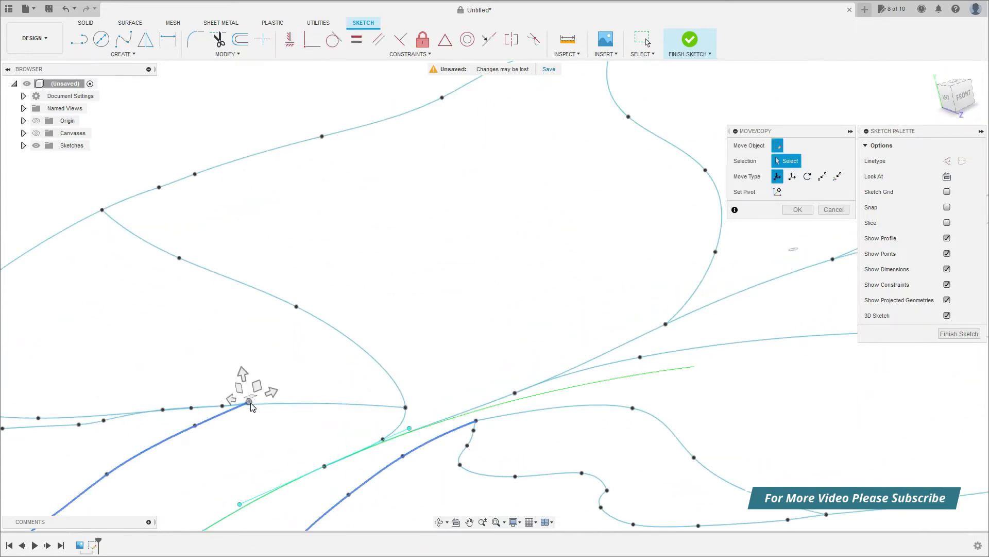
{"action": "left_click_drag", "start_coordinate": [245, 373], "coordinate": [245, 380]}
Adjust the heights of individual cross-spline fit points on the cap's front half.
{"action": "scroll", "coordinate": [398, 442], "scroll_direction": "down", "scroll_amount": 3}
{"action": "left_click", "coordinate": [440, 522]}
{"action": "mouse_move", "coordinate": [439, 471]}
{"action": "left_mouse_down"}
{"action": "mouse_move", "coordinate": [442, 386]}
{"action": "mouse_move", "coordinate": [691, 367]}
{"action": "left_mouse_up"}
{"action": "middle_click_drag", "start_coordinate": [690, 367], "coordinate": [379, 444], "text": "shift"}
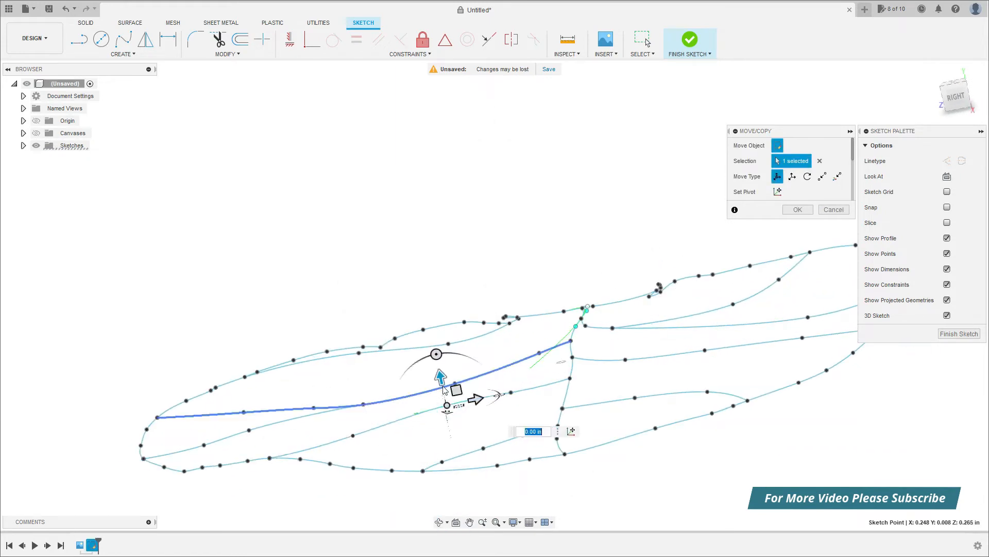
{"action": "mouse_move", "coordinate": [490, 500]}
{"action": "middle_mouse_down", "text": "shift"}
{"action": "mouse_move", "coordinate": [510, 419]}
{"action": "mouse_move", "coordinate": [563, 431]}
{"action": "mouse_move", "coordinate": [525, 431]}
{"action": "middle_mouse_up", "text": "shift"}
{"action": "scroll", "coordinate": [327, 429], "scroll_direction": "up", "scroll_amount": 2}
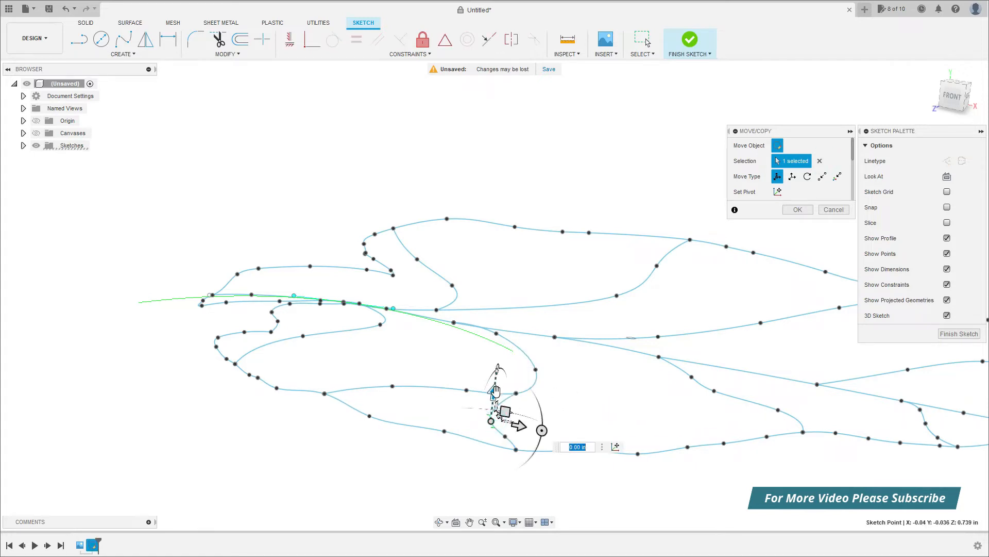
{"action": "mouse_move", "coordinate": [440, 525]}
{"action": "middle_mouse_down", "text": "shift"}
{"action": "mouse_move", "coordinate": [432, 400]}
{"action": "mouse_move", "coordinate": [397, 404]}
{"action": "mouse_move", "coordinate": [435, 413]}
{"action": "mouse_move", "coordinate": [513, 394]}
{"action": "mouse_move", "coordinate": [535, 404]}
{"action": "mouse_move", "coordinate": [426, 377]}
{"action": "middle_mouse_up", "text": "shift"}
{"action": "left_click", "coordinate": [390, 382]}
{"action": "left_click_drag", "start_coordinate": [386, 381], "coordinate": [386, 373]}
Raise the outline points beside the front cross spline's outer end, shifting one 0.002 in sideways and 0.011 in upward.
{"action": "left_click", "coordinate": [340, 431]}
{"action": "left_click_drag", "start_coordinate": [352, 419], "coordinate": [351, 409]}
{"action": "left_click", "coordinate": [383, 438]}
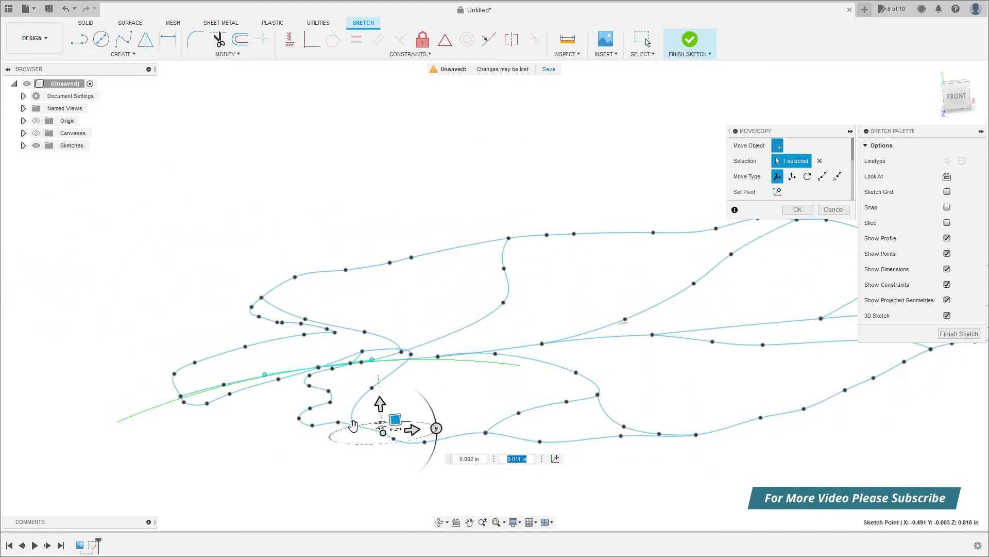
{"action": "scroll", "coordinate": [353, 426], "scroll_direction": "up", "scroll_amount": 3}
{"action": "mouse_move", "coordinate": [418, 449]}
{"action": "middle_mouse_down", "text": "shift"}
{"action": "mouse_move", "coordinate": [490, 444]}
{"action": "mouse_move", "coordinate": [520, 401]}
{"action": "middle_mouse_up", "text": "shift"}
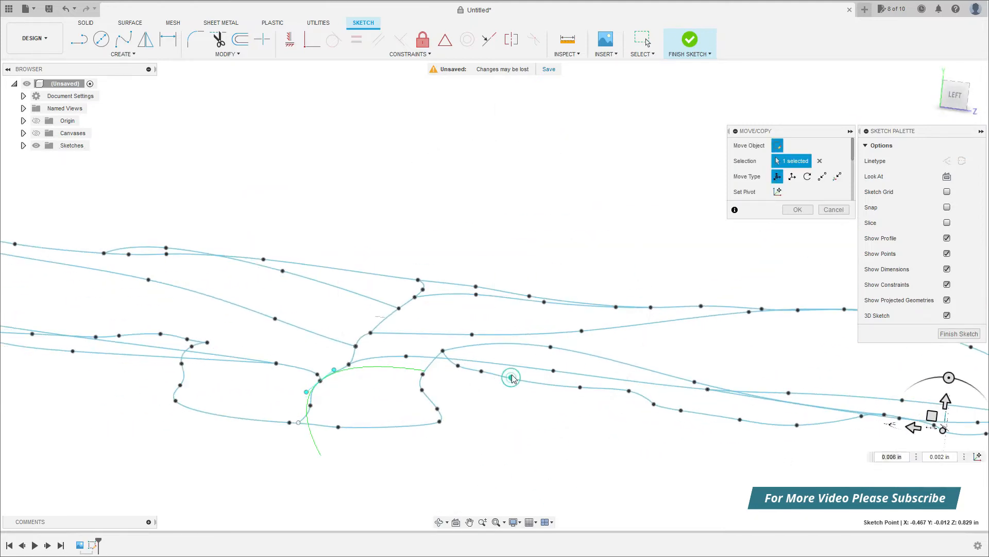
Reposition neighbouring outline points along the front lobe's edge, lowering one -0.009 in and shifting another -0.011 in and -0.004 in.
{"action": "left_click", "coordinate": [482, 377]}
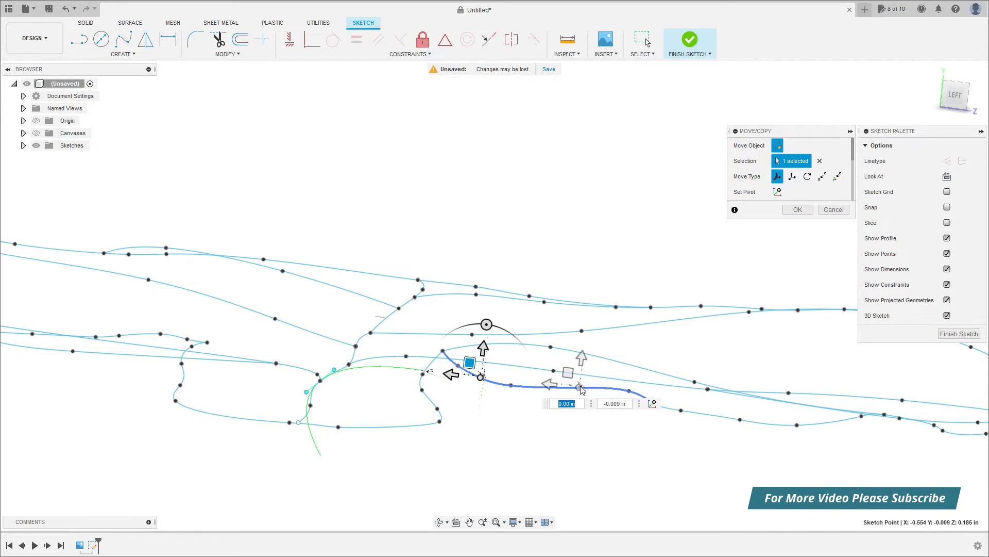
{"action": "left_click", "coordinate": [580, 387]}
{"action": "left_click_drag", "start_coordinate": [569, 373], "coordinate": [570, 378]}
{"action": "left_click", "coordinate": [653, 403]}
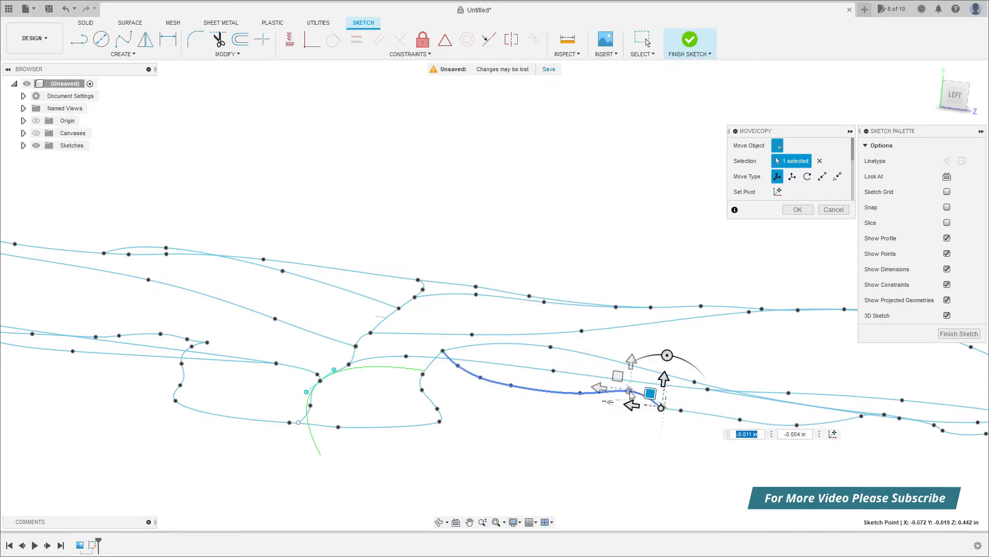
{"action": "left_click", "coordinate": [681, 410]}
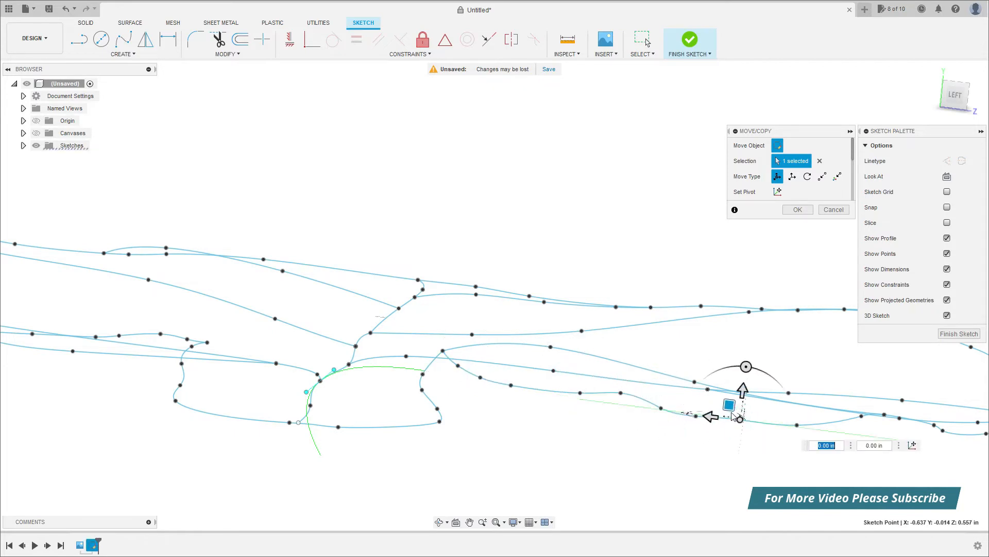
Lower the inner cross spline's fit point at its bend, and shift the adjacent fit point about 0.008 in and -0.005 in.
{"action": "left_click", "coordinate": [450, 524]}
{"action": "mouse_move", "coordinate": [459, 463]}
{"action": "left_mouse_down"}
{"action": "mouse_move", "coordinate": [457, 428]}
{"action": "mouse_move", "coordinate": [420, 442]}
{"action": "mouse_move", "coordinate": [395, 435]}
{"action": "left_mouse_up"}
{"action": "middle_click_drag", "start_coordinate": [394, 436], "coordinate": [447, 327], "text": "shift"}
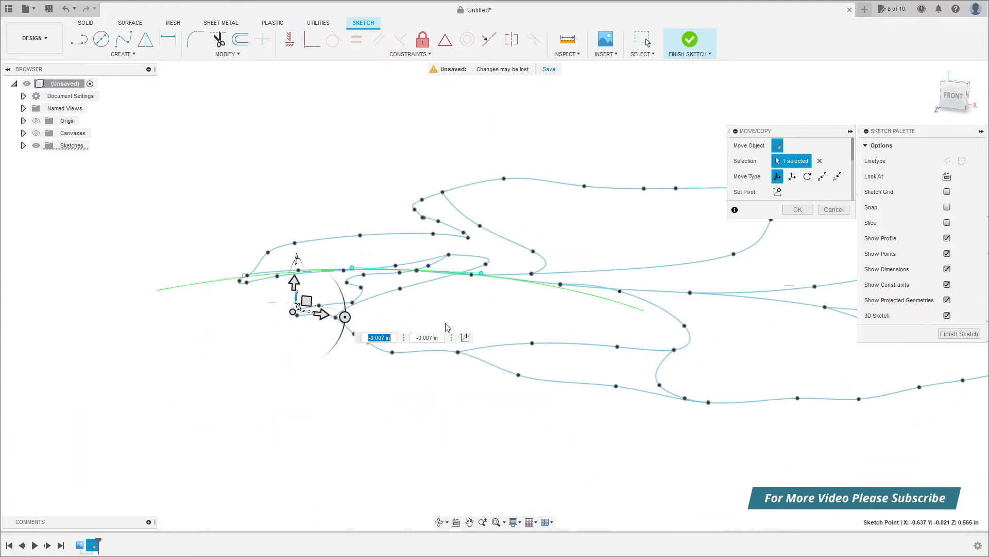
{"action": "left_click", "coordinate": [488, 269]}
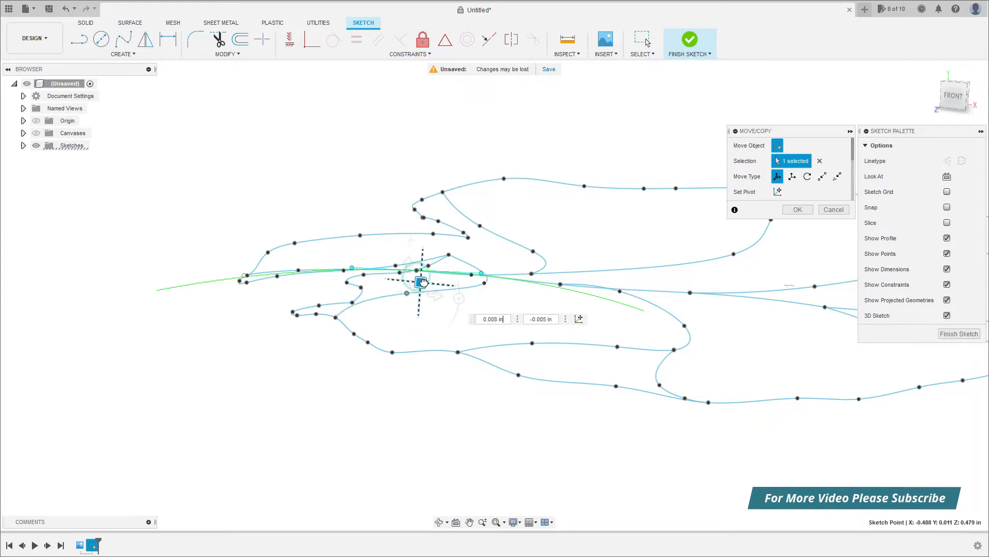
Adjust the cap's inner corner point, and raise an outline point near the stem about 0.008 in.
{"action": "left_click", "coordinate": [441, 522]}
{"action": "mouse_move", "coordinate": [460, 433]}
{"action": "left_mouse_down"}
{"action": "mouse_move", "coordinate": [466, 355]}
{"action": "mouse_move", "coordinate": [475, 371]}
{"action": "mouse_move", "coordinate": [541, 393]}
{"action": "mouse_move", "coordinate": [502, 387]}
{"action": "left_mouse_up"}
{"action": "scroll", "coordinate": [373, 344], "scroll_direction": "up", "scroll_amount": 2}
{"action": "key", "text": "Escape"}
{"action": "left_click", "coordinate": [404, 249]}
{"action": "left_click", "coordinate": [404, 251]}
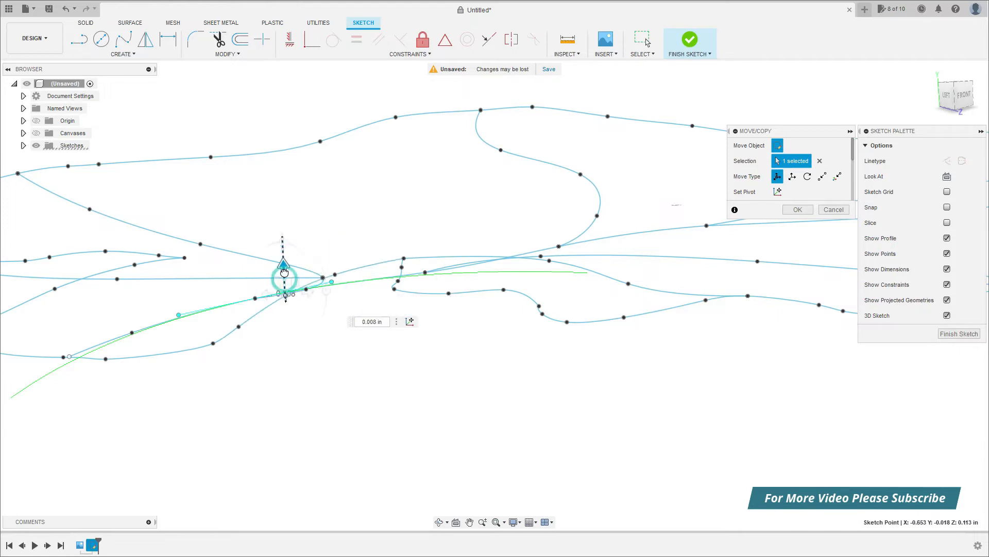
Lower the central spline's fit point nearest the stem end, and lower the spline's end point about -0.017 in.
{"action": "left_click", "coordinate": [439, 522]}
{"action": "mouse_move", "coordinate": [479, 412]}
{"action": "left_mouse_down"}
{"action": "mouse_move", "coordinate": [501, 378]}
{"action": "mouse_move", "coordinate": [382, 386]}
{"action": "left_mouse_up"}
{"action": "left_click", "coordinate": [956, 95]}
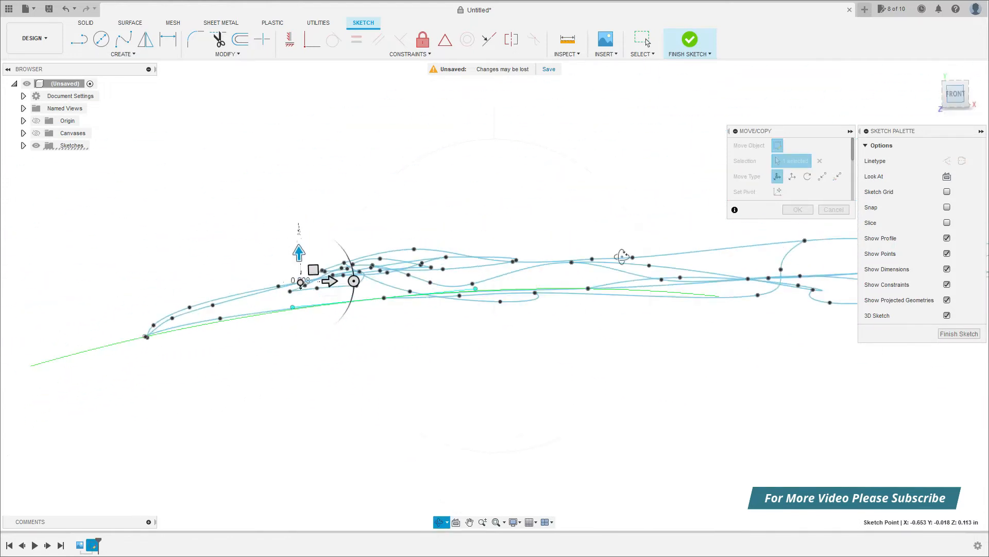
{"action": "scroll", "coordinate": [165, 341], "scroll_direction": "up", "scroll_amount": 3}
{"action": "mouse_move", "coordinate": [123, 294]}
{"action": "left_mouse_down"}
{"action": "mouse_move", "coordinate": [127, 313]}
{"action": "mouse_move", "coordinate": [133, 295]}
{"action": "left_mouse_up"}
{"action": "left_click", "coordinate": [820, 161]}
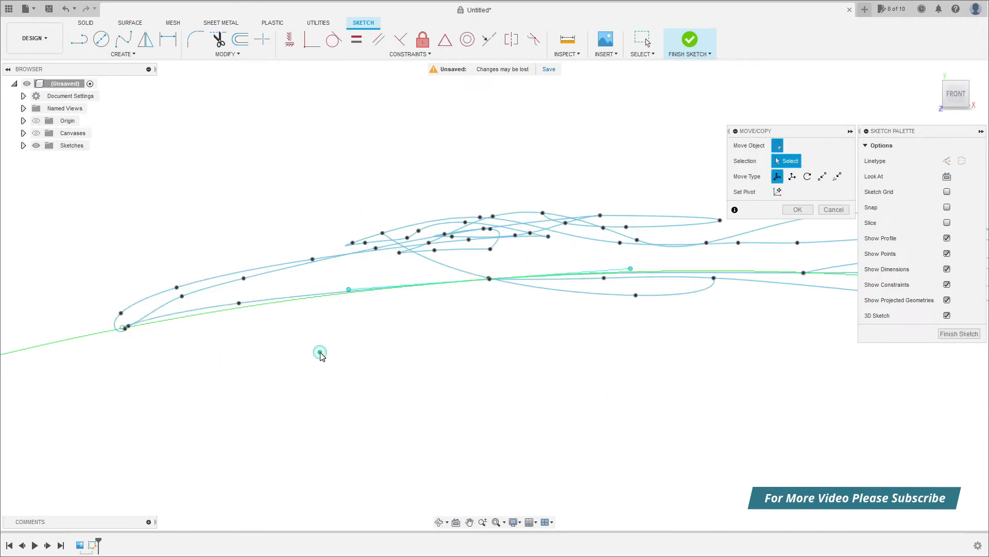
{"action": "left_click", "coordinate": [237, 305]}
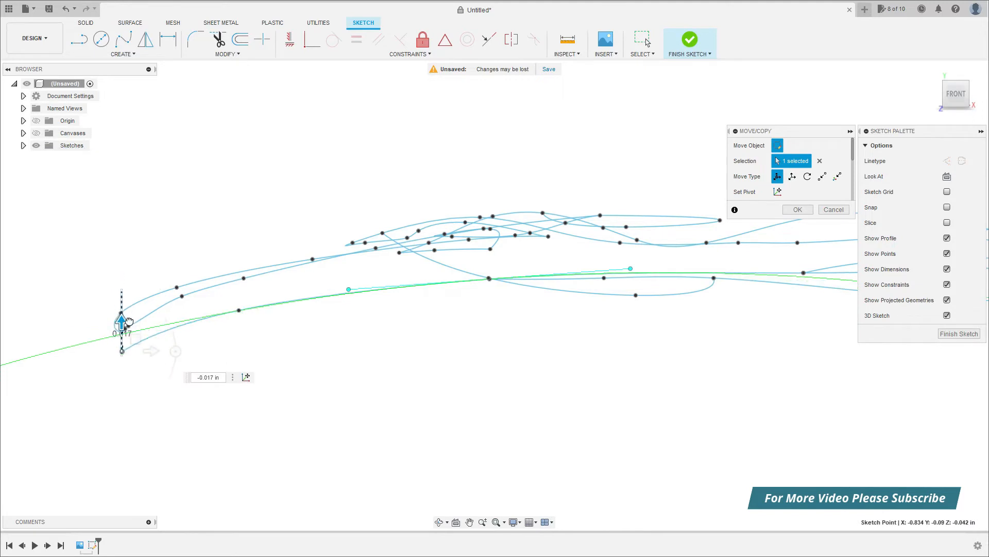
{"action": "mouse_move", "coordinate": [239, 289]}
{"action": "left_mouse_down"}
{"action": "mouse_move", "coordinate": [183, 334]}
{"action": "mouse_move", "coordinate": [138, 338]}
{"action": "left_mouse_up"}
{"action": "left_click", "coordinate": [819, 161]}
Inspect the whole spline network from several angles for uneven curve heights.
{"action": "scroll", "coordinate": [445, 425], "scroll_direction": "down", "scroll_amount": 3}
{"action": "middle_click_drag", "start_coordinate": [451, 486], "coordinate": [464, 407], "text": "shift"}
{"action": "left_click", "coordinate": [439, 521]}
{"action": "mouse_move", "coordinate": [392, 443]}
{"action": "left_mouse_down"}
{"action": "mouse_move", "coordinate": [395, 432]}
{"action": "mouse_move", "coordinate": [381, 432]}
{"action": "mouse_move", "coordinate": [437, 443]}
{"action": "mouse_move", "coordinate": [342, 438]}
{"action": "mouse_move", "coordinate": [356, 437]}
{"action": "left_mouse_up"}
{"action": "scroll", "coordinate": [438, 443], "scroll_direction": "down", "scroll_amount": 5}
{"action": "left_click", "coordinate": [629, 472]}
{"action": "left_click", "coordinate": [514, 523]}
{"action": "mouse_move", "coordinate": [567, 440]}
{"action": "left_click", "coordinate": [638, 496]}
Lower the central spline's fit points around the junctions nearest the stem.
{"action": "scroll", "coordinate": [561, 456], "scroll_direction": "up", "scroll_amount": 2}
{"action": "mouse_move", "coordinate": [561, 456]}
{"action": "left_mouse_down"}
{"action": "mouse_move", "coordinate": [645, 462]}
{"action": "mouse_move", "coordinate": [573, 459]}
{"action": "mouse_move", "coordinate": [601, 464]}
{"action": "mouse_move", "coordinate": [331, 369]}
{"action": "mouse_move", "coordinate": [442, 518]}
{"action": "mouse_move", "coordinate": [390, 332]}
{"action": "mouse_move", "coordinate": [380, 345]}
{"action": "mouse_move", "coordinate": [450, 386]}
{"action": "mouse_move", "coordinate": [419, 368]}
{"action": "left_mouse_up"}
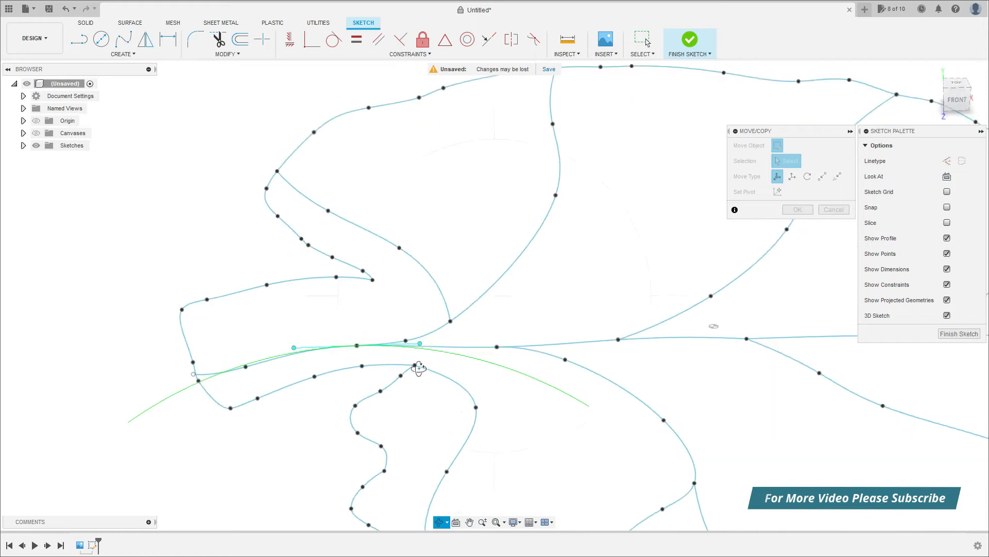
{"action": "scroll", "coordinate": [419, 368], "scroll_direction": "up", "scroll_amount": 2}
{"action": "left_click", "coordinate": [318, 361]}
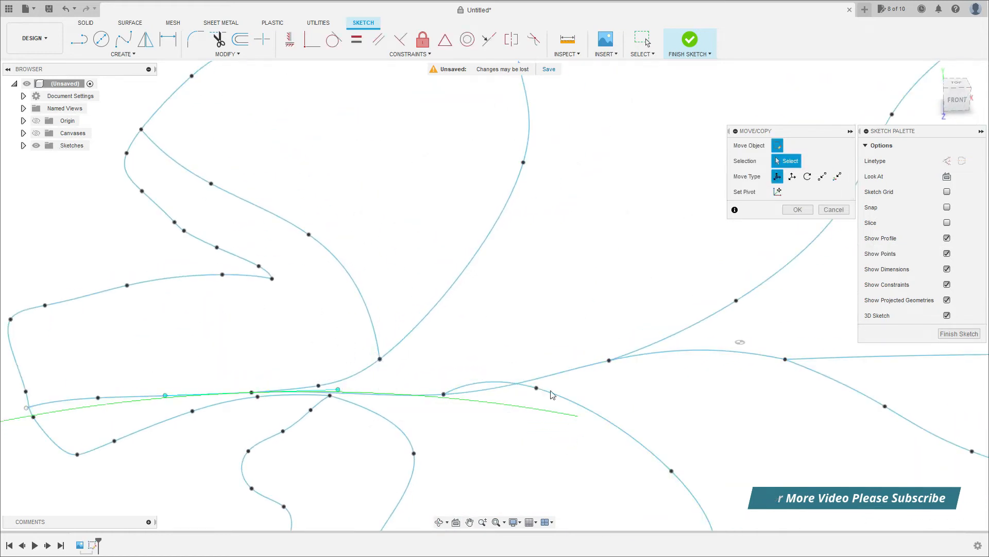
Try to shift the central spline's next junction point 0.001 in sideways and -0.016 in vertically, and undo the move.
{"action": "left_click", "coordinate": [609, 360]}
{"action": "left_click_drag", "start_coordinate": [623, 350], "coordinate": [623, 363]}
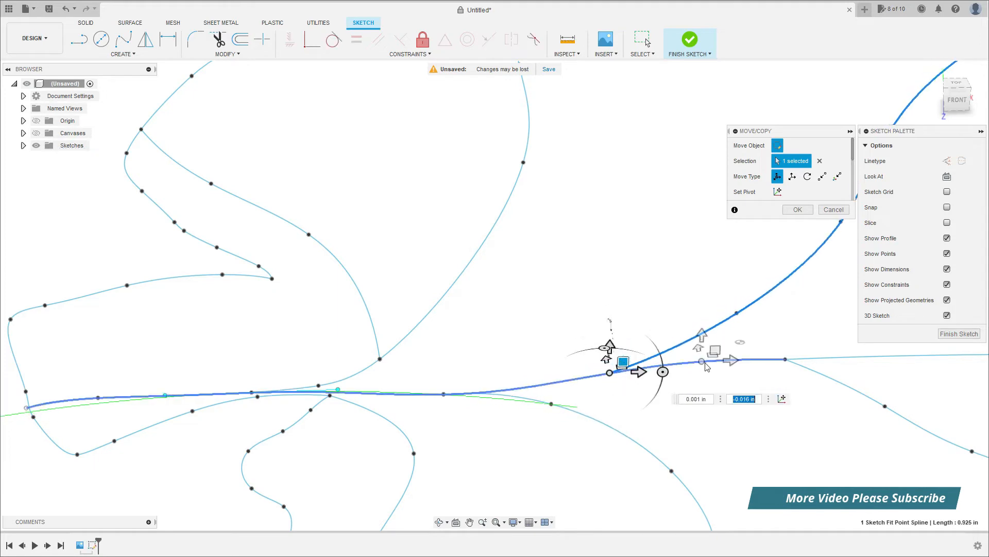
{"action": "scroll", "coordinate": [622, 362], "scroll_direction": "down", "scroll_amount": 3}
{"action": "middle_click_drag", "start_coordinate": [773, 263], "coordinate": [459, 311]}
{"action": "left_click", "coordinate": [66, 9]}
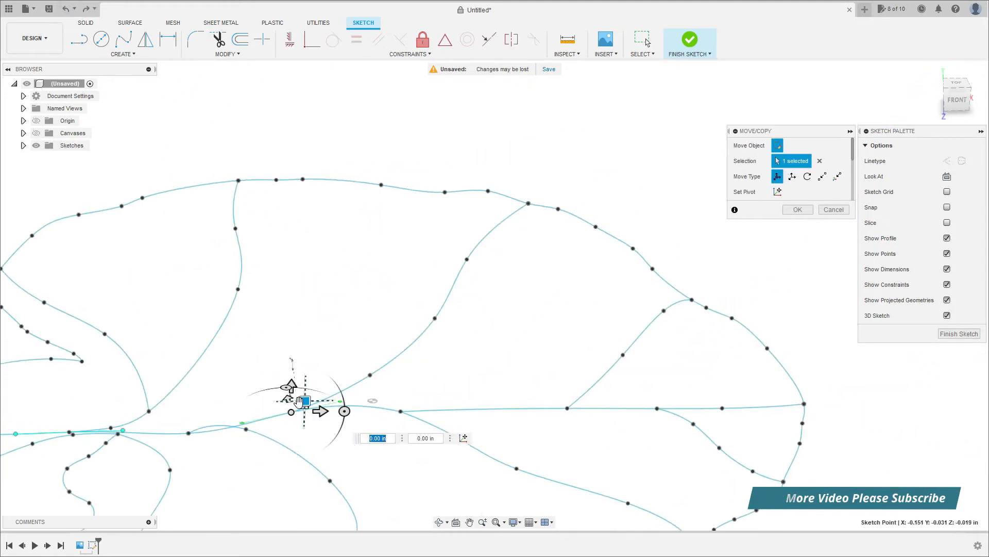
Lower the same central junction point again, and reposition two further fit points near it.
{"action": "middle_click_drag", "start_coordinate": [431, 480], "coordinate": [363, 344], "text": "shift"}
{"action": "middle_click_drag", "start_coordinate": [397, 382], "coordinate": [438, 459], "text": "shift"}
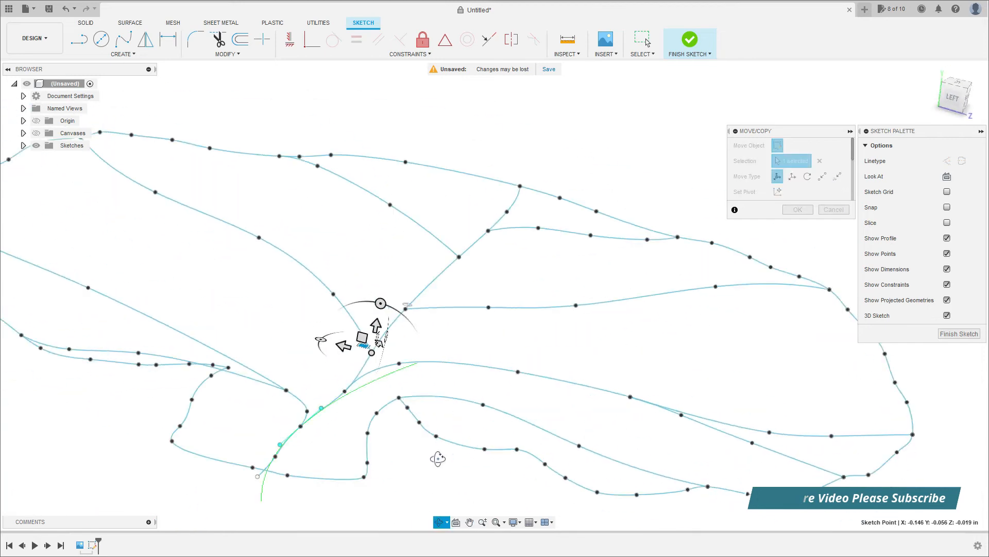
{"action": "scroll", "coordinate": [393, 356], "scroll_direction": "up", "scroll_amount": 2}
{"action": "left_click_drag", "start_coordinate": [396, 360], "coordinate": [397, 361]}
{"action": "left_click", "coordinate": [548, 373]}
{"action": "left_click_drag", "start_coordinate": [540, 366], "coordinate": [555, 374]}
{"action": "left_click", "coordinate": [433, 370]}
{"action": "left_click_drag", "start_coordinate": [425, 364], "coordinate": [422, 367]}
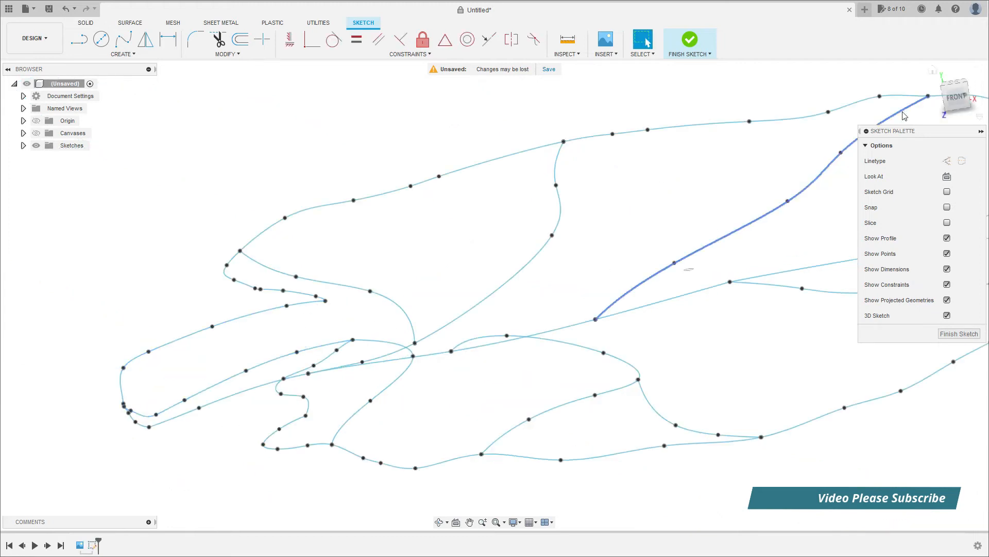
Move the cluster of fit points around the outline's curled stem end downward as one group.
{"action": "left_click", "coordinate": [956, 84]}
{"action": "mouse_move", "coordinate": [256, 263]}
{"action": "left_mouse_down"}
{"action": "mouse_move", "coordinate": [439, 443]}
{"action": "mouse_move", "coordinate": [517, 277]}
{"action": "mouse_move", "coordinate": [476, 285]}
{"action": "left_mouse_up"}
{"action": "left_click", "coordinate": [439, 522]}
{"action": "key", "text": "m"}
{"action": "left_click_drag", "start_coordinate": [297, 321], "coordinate": [316, 374]}
{"action": "left_click", "coordinate": [439, 522]}
{"action": "left_click_drag", "start_coordinate": [450, 412], "coordinate": [466, 265]}
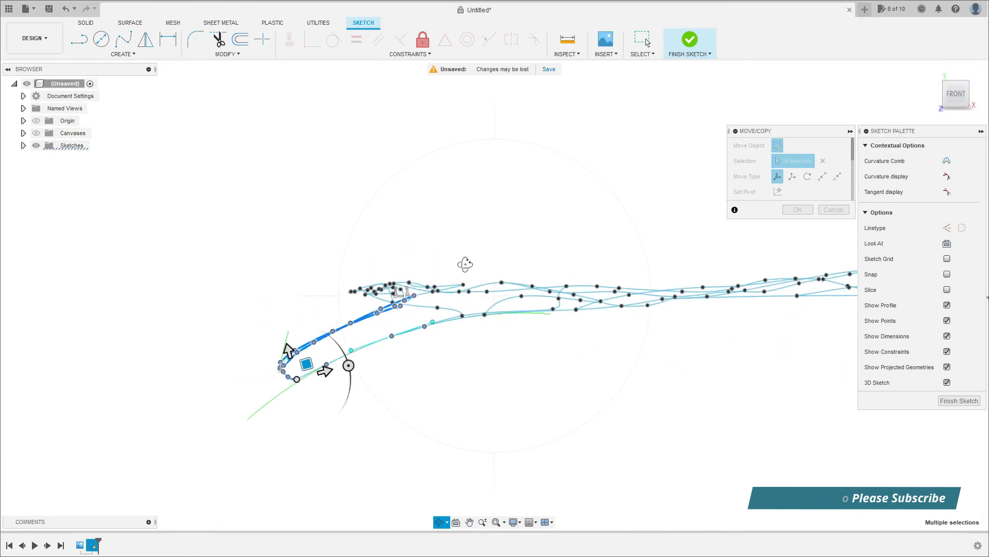
{"action": "left_click", "coordinate": [805, 209]}
Adjust the heights of individual fit points along the lobe edge beside the stem, moving one by about -0.017 in.
{"action": "left_click", "coordinate": [438, 523]}
{"action": "left_click_drag", "start_coordinate": [433, 360], "coordinate": [486, 368]}
{"action": "scroll", "coordinate": [490, 345], "scroll_direction": "up", "scroll_amount": 4}
{"action": "scroll", "coordinate": [492, 346], "scroll_direction": "down", "scroll_amount": 1}
{"action": "key", "text": "Escape"}
{"action": "key", "text": "m"}
{"action": "left_click", "coordinate": [442, 357]}
{"action": "left_click", "coordinate": [484, 380]}
{"action": "left_click", "coordinate": [820, 160]}
{"action": "left_click", "coordinate": [403, 374]}
{"action": "left_click", "coordinate": [380, 379]}
{"action": "left_click_drag", "start_coordinate": [404, 347], "coordinate": [380, 362]}
{"action": "left_click", "coordinate": [378, 383]}
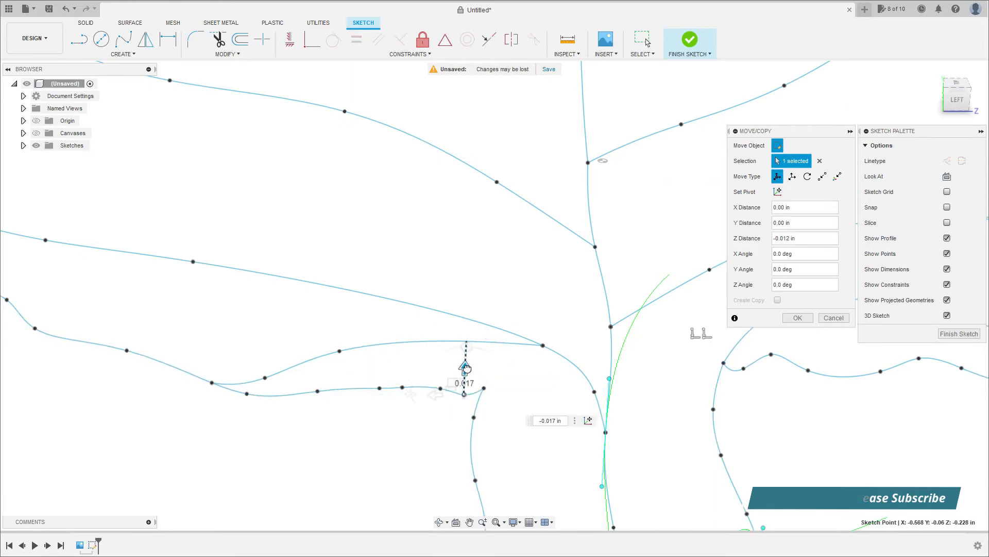
{"action": "left_click", "coordinate": [484, 390]}
{"action": "left_click_drag", "start_coordinate": [485, 365], "coordinate": [486, 372]}
Move the junction fit point on the lobe near the stem 0.005 in in Y and -0.019 in in Z.
{"action": "left_click", "coordinate": [443, 509]}
{"action": "left_click_drag", "start_coordinate": [443, 463], "coordinate": [296, 448]}
{"action": "key", "text": "Escape"}
{"action": "left_click", "coordinate": [203, 250]}
{"action": "left_click_drag", "start_coordinate": [258, 270], "coordinate": [240, 253]}
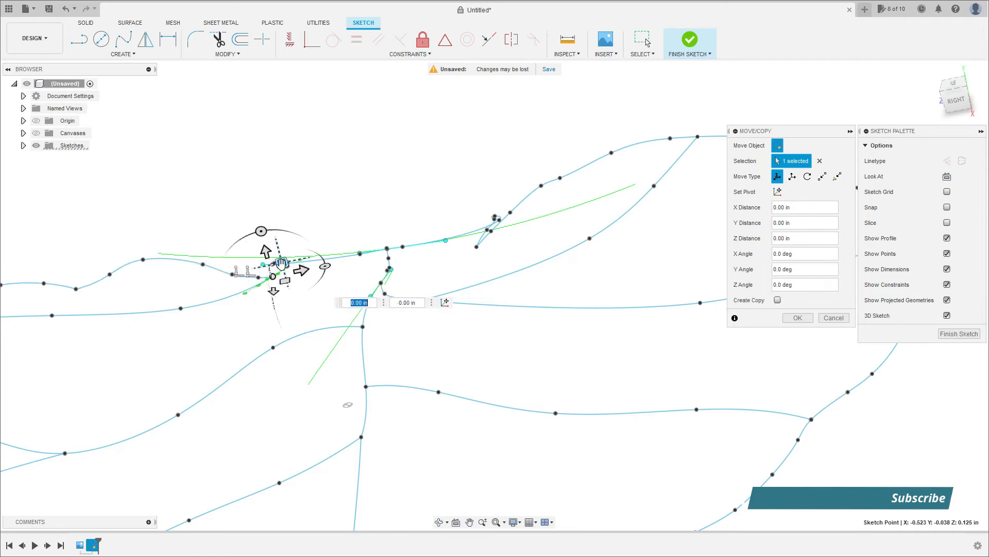
{"action": "mouse_move", "coordinate": [390, 367]}
{"action": "middle_mouse_down", "text": "shift"}
{"action": "mouse_move", "coordinate": [396, 387]}
{"action": "mouse_move", "coordinate": [381, 368]}
{"action": "mouse_move", "coordinate": [407, 364]}
{"action": "middle_mouse_up", "text": "shift"}
{"action": "left_click", "coordinate": [962, 93]}
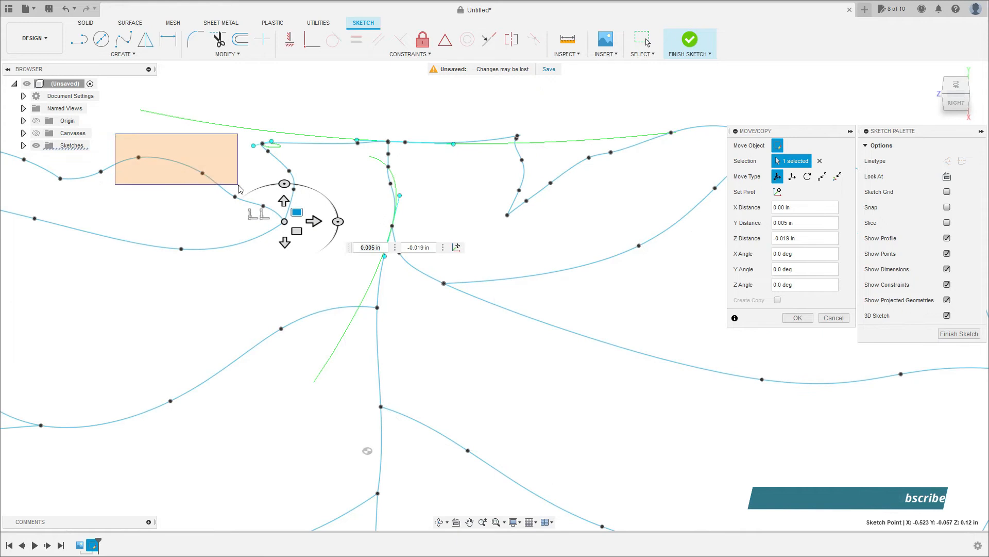
Shift four neighbouring lobe-edge points by 0.004 in in Y and -0.023 in in Z, and smooth the adjacent points individually.
{"action": "left_click", "coordinate": [819, 160]}
{"action": "left_click_drag", "start_coordinate": [120, 137], "coordinate": [216, 190]}
{"action": "left_click_drag", "start_coordinate": [176, 145], "coordinate": [177, 157]}
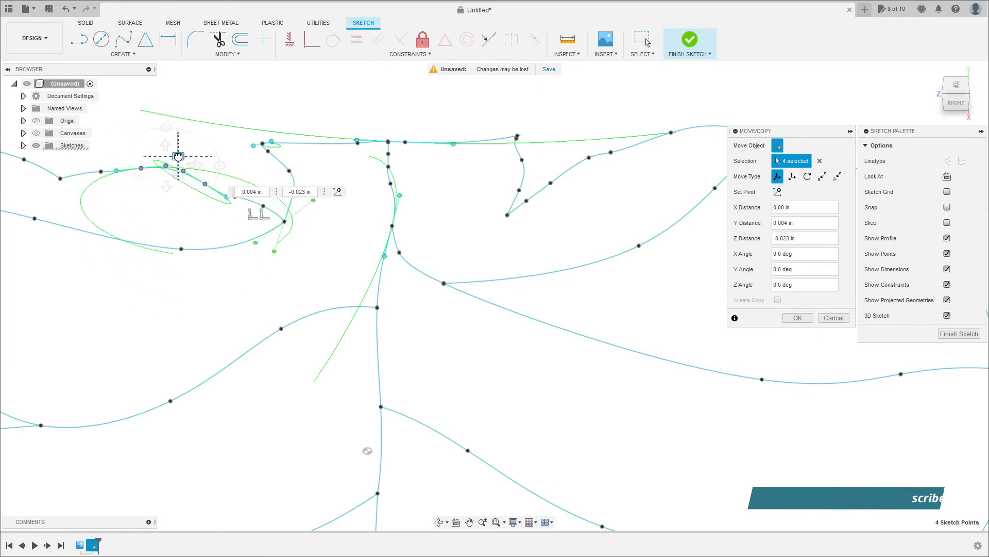
{"action": "left_click", "coordinate": [819, 161]}
{"action": "left_click", "coordinate": [235, 197]}
{"action": "left_click_drag", "start_coordinate": [248, 188], "coordinate": [180, 154]}
{"action": "left_click", "coordinate": [206, 184]}
{"action": "left_click", "coordinate": [184, 169]}
{"action": "left_click", "coordinate": [62, 178]}
{"action": "mouse_move", "coordinate": [73, 168]}
{"action": "left_mouse_down"}
{"action": "mouse_move", "coordinate": [78, 157]}
{"action": "mouse_move", "coordinate": [74, 168]}
{"action": "left_mouse_up"}
{"action": "key", "text": "ctrl+z"}
Move the low point of the lobe edge about 0.017 in vertically and a nearby edge point -0.015 in in Z.
{"action": "left_click", "coordinate": [61, 179]}
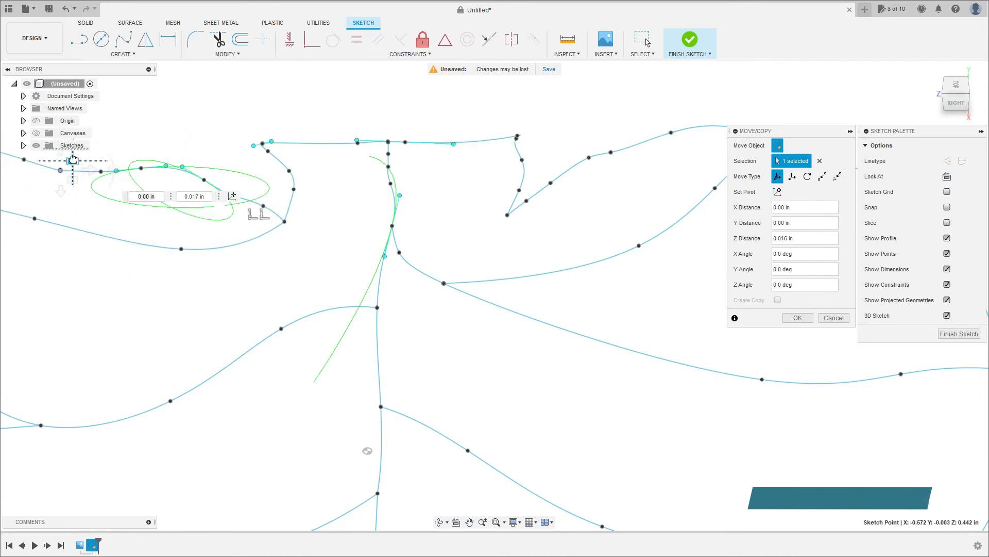
{"action": "left_click", "coordinate": [145, 169]}
{"action": "left_click", "coordinate": [140, 168]}
{"action": "left_click_drag", "start_coordinate": [153, 160], "coordinate": [181, 152]}
{"action": "scroll", "coordinate": [416, 285], "scroll_direction": "down", "scroll_amount": 4}
{"action": "mouse_move", "coordinate": [416, 286]}
{"action": "middle_mouse_down", "text": "shift"}
{"action": "mouse_move", "coordinate": [521, 354]}
{"action": "mouse_move", "coordinate": [540, 393]}
{"action": "mouse_move", "coordinate": [499, 426]}
{"action": "mouse_move", "coordinate": [501, 411]}
{"action": "mouse_move", "coordinate": [501, 440]}
{"action": "mouse_move", "coordinate": [524, 483]}
{"action": "mouse_move", "coordinate": [505, 416]}
{"action": "mouse_move", "coordinate": [520, 412]}
{"action": "mouse_move", "coordinate": [513, 423]}
{"action": "mouse_move", "coordinate": [469, 396]}
{"action": "middle_mouse_up", "text": "shift"}
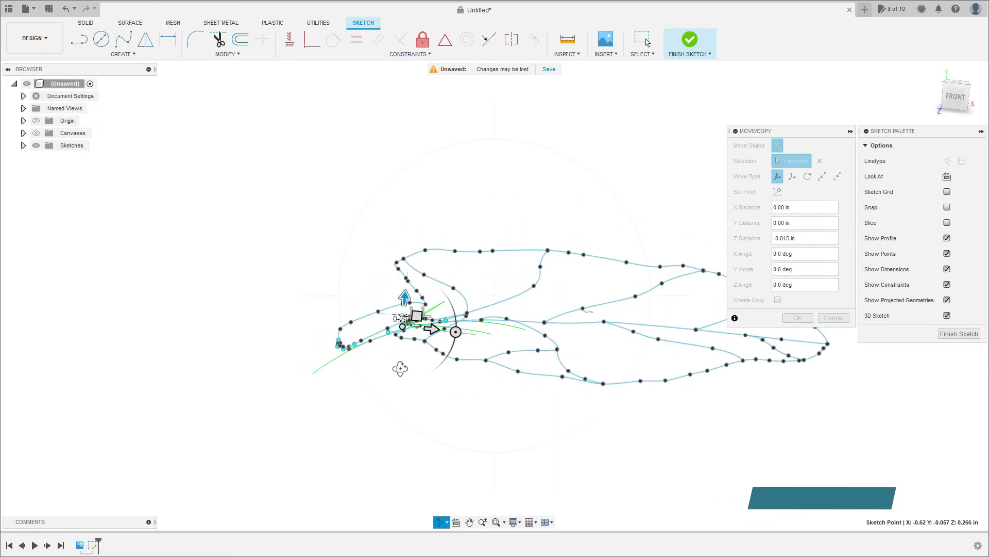
{"action": "scroll", "coordinate": [380, 283], "scroll_direction": "up", "scroll_amount": 4}
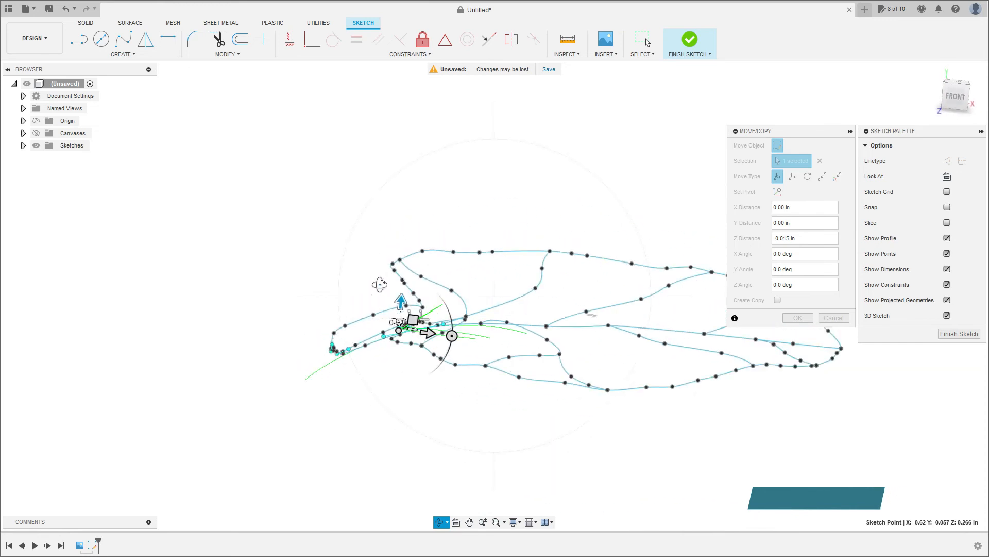
{"action": "middle_click_drag", "start_coordinate": [382, 281], "coordinate": [177, 232]}
{"action": "left_click", "coordinate": [807, 318]}
Check the reshaped network from the front and above, and hide the sketch dimensions, constraints and projected geometries.
{"action": "scroll", "coordinate": [360, 258], "scroll_direction": "down", "scroll_amount": 5}
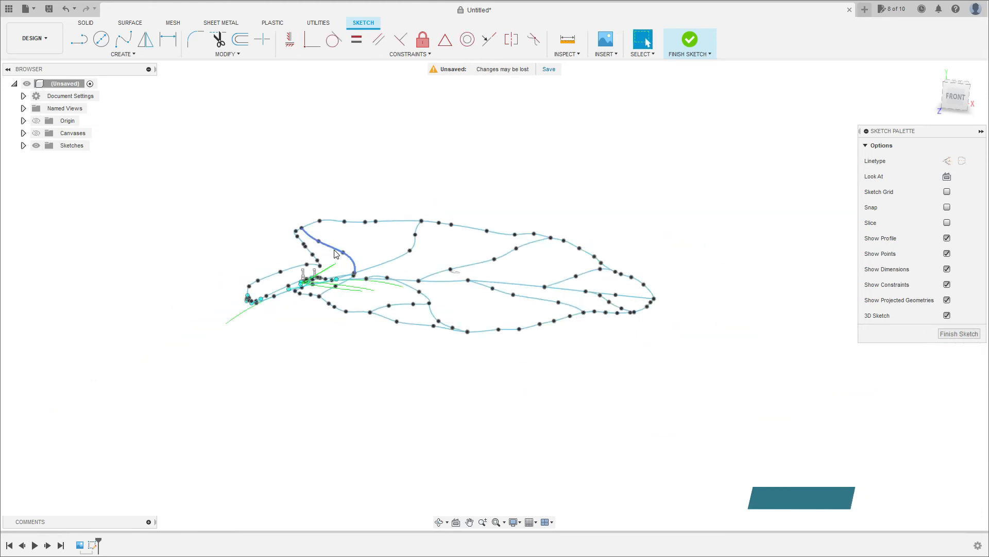
{"action": "scroll", "coordinate": [388, 272], "scroll_direction": "up", "scroll_amount": 3}
{"action": "left_click", "coordinate": [439, 522]}
{"action": "mouse_move", "coordinate": [439, 390]}
{"action": "left_mouse_down"}
{"action": "mouse_move", "coordinate": [431, 412]}
{"action": "mouse_move", "coordinate": [433, 380]}
{"action": "mouse_move", "coordinate": [439, 393]}
{"action": "mouse_move", "coordinate": [448, 376]}
{"action": "mouse_move", "coordinate": [442, 381]}
{"action": "left_mouse_up"}
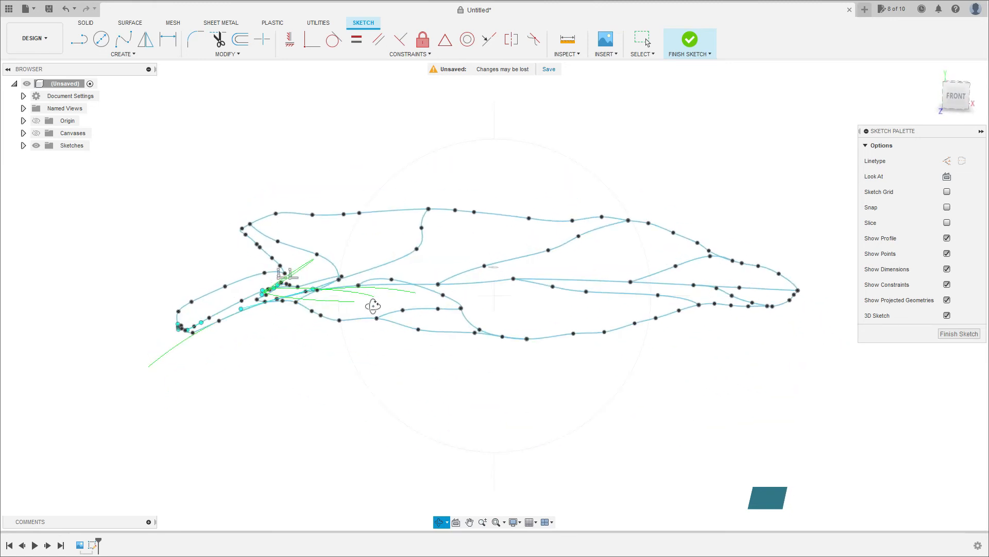
{"action": "left_click_drag", "start_coordinate": [372, 306], "coordinate": [406, 367]}
{"action": "key", "text": "Escape"}
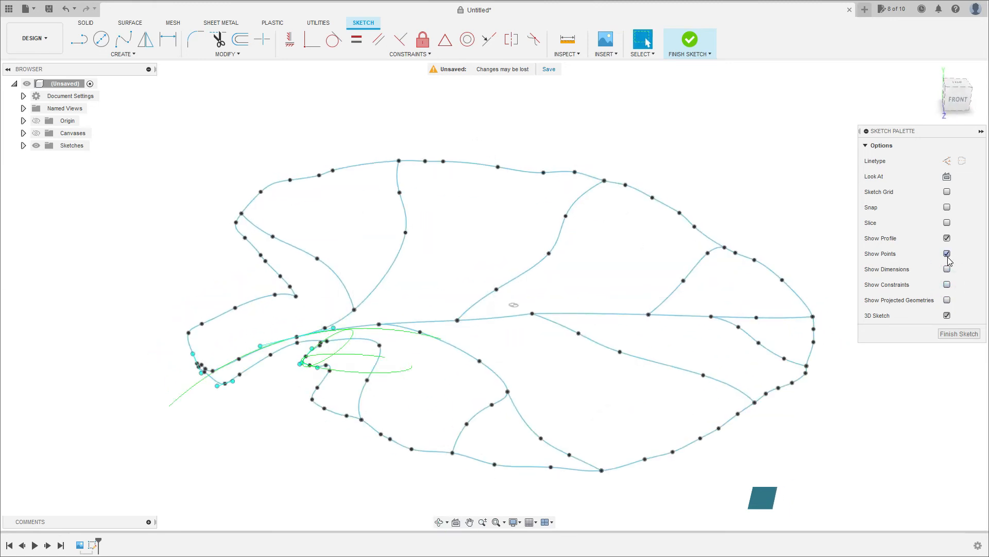
Copy the eleven inner splines a short distance straight down below the originals.
{"action": "scroll", "coordinate": [419, 373], "scroll_direction": "up", "scroll_amount": 2}
{"action": "left_click", "coordinate": [374, 274]}
{"action": "left_click", "coordinate": [338, 269], "text": "ctrl"}
{"action": "left_click", "coordinate": [361, 320], "text": "ctrl"}
{"action": "left_click", "coordinate": [429, 327], "text": "ctrl"}
{"action": "left_click", "coordinate": [499, 294], "text": "ctrl"}
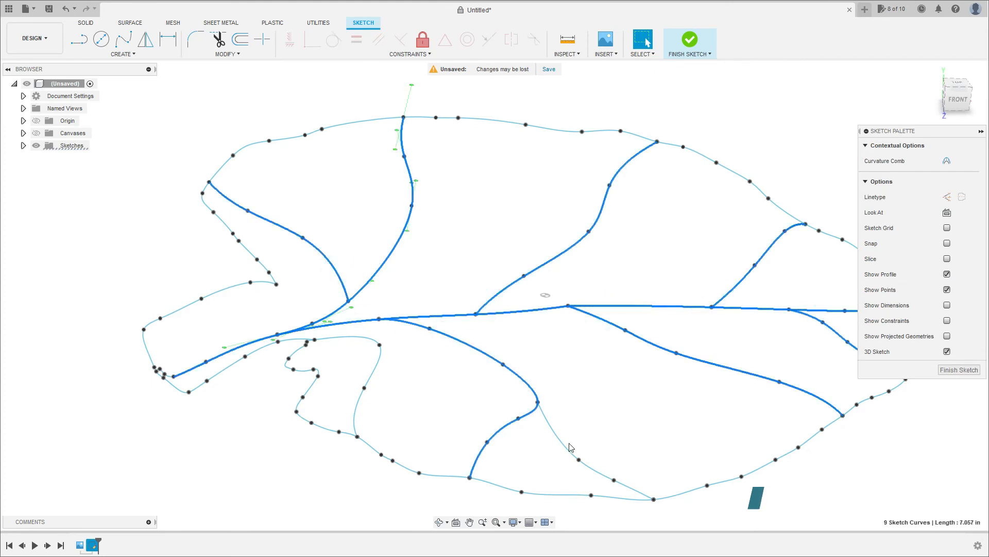
{"action": "key", "text": "m"}
{"action": "left_click_drag", "start_coordinate": [403, 214], "coordinate": [403, 233]}
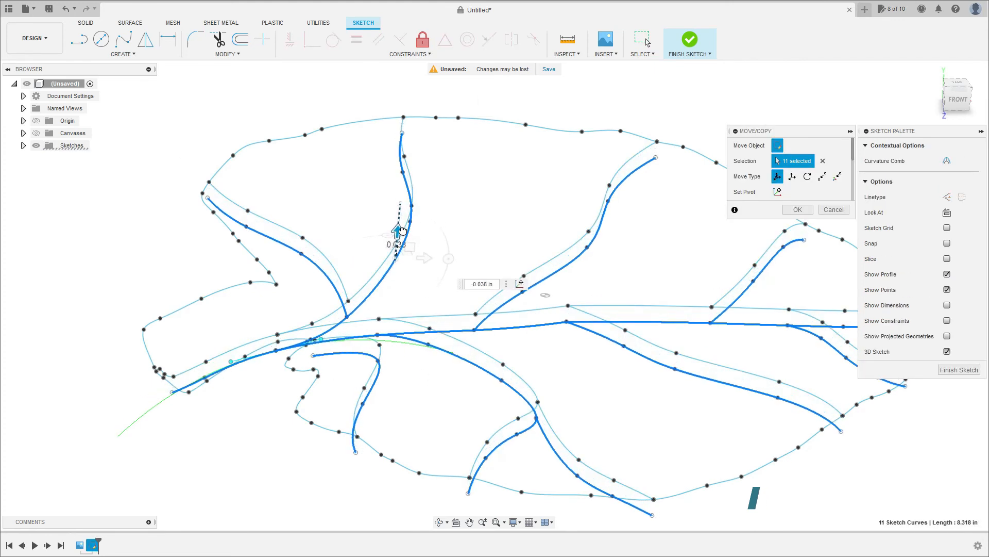
{"action": "middle_click_drag", "start_coordinate": [443, 258], "coordinate": [453, 194], "text": "shift"}
{"action": "mouse_move", "coordinate": [401, 239]}
{"action": "left_mouse_down"}
{"action": "mouse_move", "coordinate": [401, 253]}
{"action": "mouse_move", "coordinate": [416, 230]}
{"action": "left_mouse_up"}
{"action": "key", "text": "Return"}
Constrain the ends of the copied cross splines coincident with the original junction points along the outline's lower edge.
{"action": "left_click", "coordinate": [439, 521]}
{"action": "left_click_drag", "start_coordinate": [435, 361], "coordinate": [447, 342]}
{"action": "key", "text": "c"}
{"action": "left_click", "coordinate": [387, 355]}
{"action": "left_click", "coordinate": [386, 342]}
{"action": "scroll", "coordinate": [669, 393], "scroll_direction": "up", "scroll_amount": 3}
{"action": "left_click", "coordinate": [667, 382]}
{"action": "left_click", "coordinate": [667, 359]}
{"action": "middle_click_drag", "start_coordinate": [736, 396], "coordinate": [181, 483]}
{"action": "left_click", "coordinate": [655, 318]}
{"action": "left_click", "coordinate": [654, 296]}
{"action": "middle_click_drag", "start_coordinate": [702, 328], "coordinate": [264, 464]}
Try to make the copied central spline's far end coincident with the outline's tip point.
{"action": "scroll", "coordinate": [268, 462], "scroll_direction": "down", "scroll_amount": 1}
{"action": "middle_click_drag", "start_coordinate": [424, 413], "coordinate": [381, 445]}
{"action": "left_click", "coordinate": [440, 400]}
{"action": "left_click", "coordinate": [441, 381]}
{"action": "left_click", "coordinate": [442, 402]}
{"action": "left_click", "coordinate": [442, 383]}
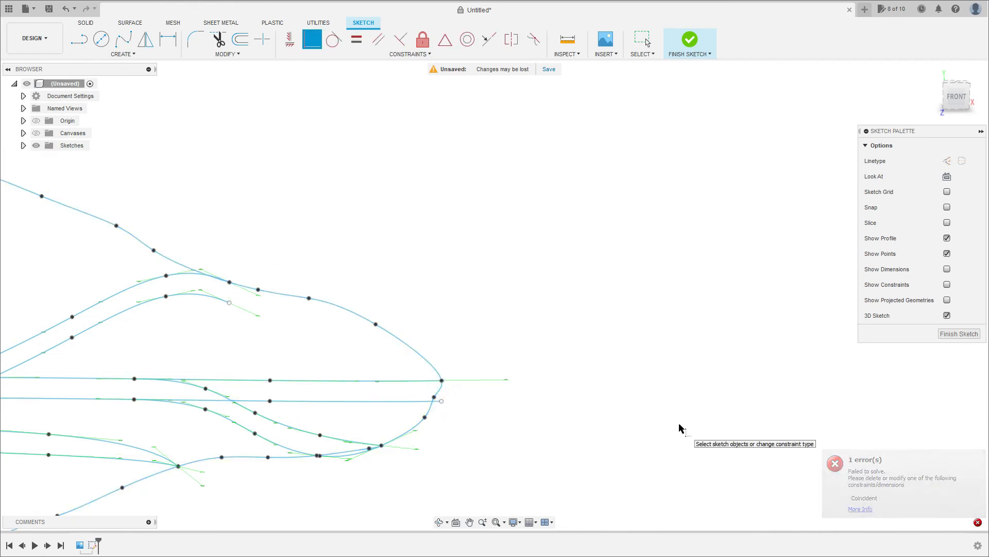
{"action": "key", "text": "Escape"}
{"action": "left_click", "coordinate": [453, 401]}
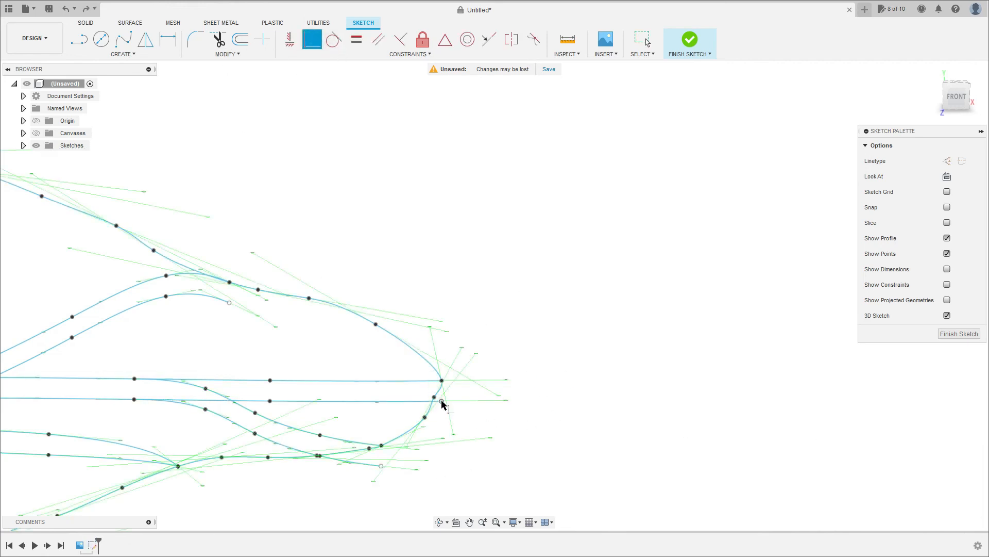
{"action": "left_click", "coordinate": [442, 382]}
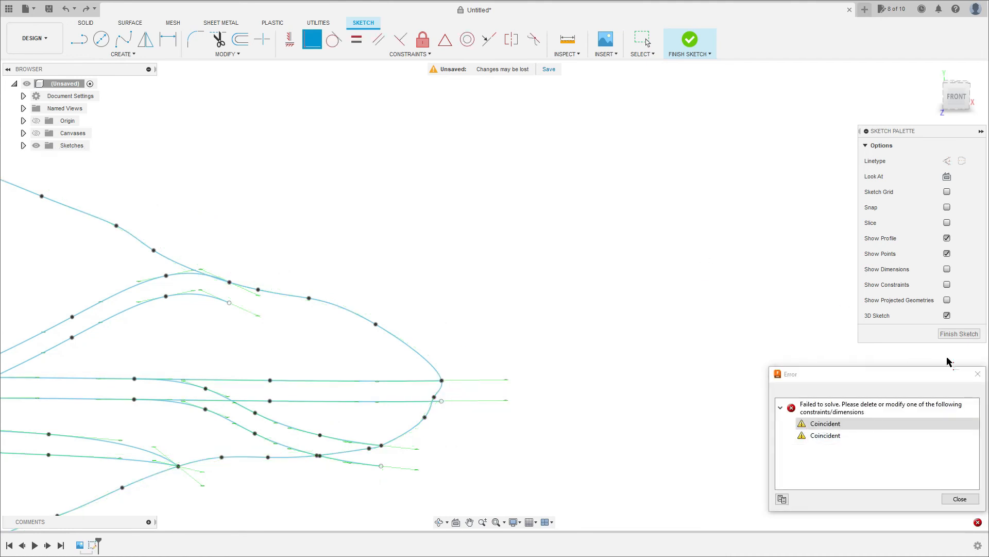
{"action": "left_click", "coordinate": [490, 401]}
{"action": "key", "text": "c"}
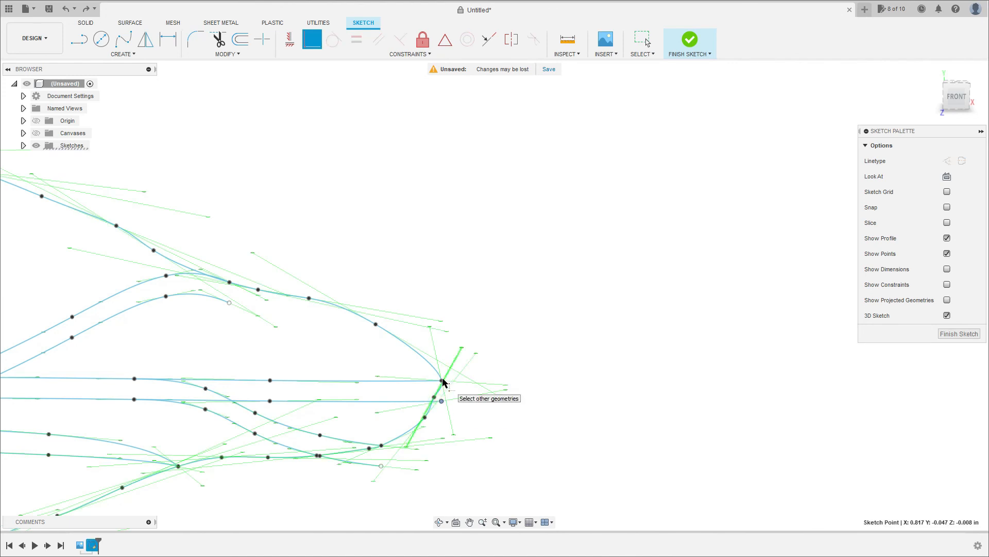
{"action": "left_click", "coordinate": [443, 382]}
Join the copied spline ends beside the tip and along the adjoining upper edge to the matching outline points with Coincident constraints.
{"action": "left_click", "coordinate": [381, 446]}
{"action": "scroll", "coordinate": [380, 384], "scroll_direction": "down", "scroll_amount": 4}
{"action": "scroll", "coordinate": [312, 331], "scroll_direction": "up", "scroll_amount": 4}
{"action": "left_click", "coordinate": [323, 375]}
{"action": "left_click", "coordinate": [322, 354]}
{"action": "scroll", "coordinate": [670, 412], "scroll_direction": "down", "scroll_amount": 5}
{"action": "scroll", "coordinate": [521, 379], "scroll_direction": "up", "scroll_amount": 5}
{"action": "left_click", "coordinate": [520, 379]}
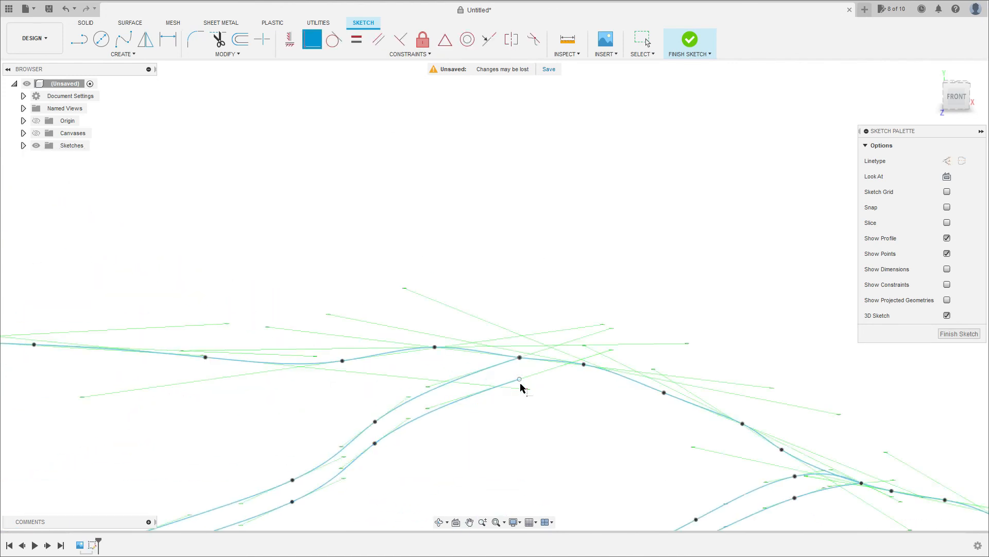
{"action": "left_click", "coordinate": [520, 358]}
Make the copied spline ends on the stem-side upper edge and the lower lobe coincident with their outline points.
{"action": "left_click", "coordinate": [391, 380]}
{"action": "middle_click_drag", "start_coordinate": [431, 414], "coordinate": [613, 377]}
{"action": "scroll", "coordinate": [675, 408], "scroll_direction": "down", "scroll_amount": 4}
{"action": "scroll", "coordinate": [448, 435], "scroll_direction": "up", "scroll_amount": 5}
{"action": "left_click", "coordinate": [435, 435]}
{"action": "left_click", "coordinate": [435, 400]}
{"action": "scroll", "coordinate": [528, 406], "scroll_direction": "down", "scroll_amount": 5}
{"action": "scroll", "coordinate": [431, 467], "scroll_direction": "up", "scroll_amount": 5}
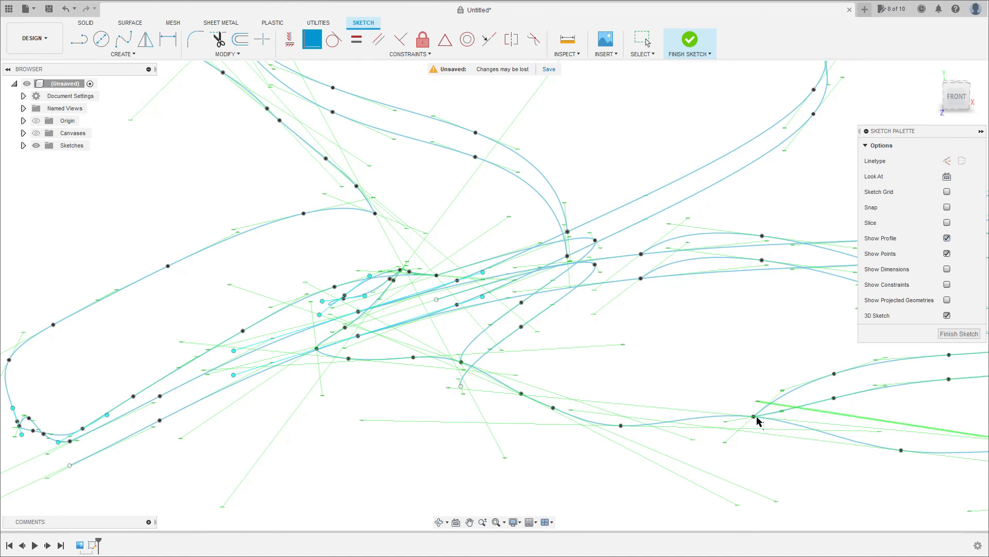
{"action": "left_click", "coordinate": [461, 386]}
{"action": "left_click", "coordinate": [461, 362]}
Hide the green spline handles in the viewport's display settings.
{"action": "left_click", "coordinate": [513, 525]}
{"action": "left_click", "coordinate": [632, 475]}
{"action": "left_click", "coordinate": [517, 525]}
{"action": "mouse_move", "coordinate": [567, 441]}
{"action": "left_click", "coordinate": [650, 509]}
{"action": "left_click", "coordinate": [523, 525]}
{"action": "left_click", "coordinate": [639, 475]}
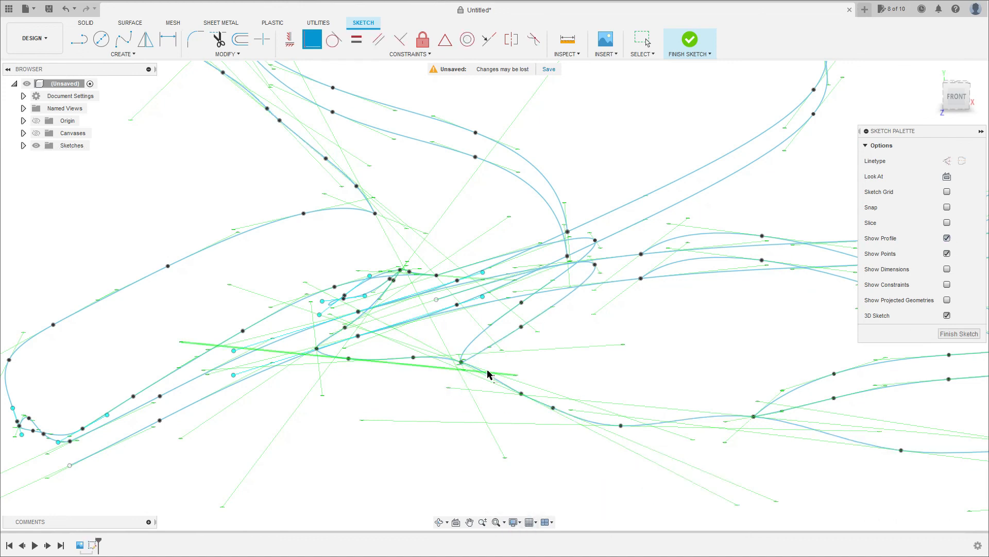
Try again to attach the copied central spline's open end to the tip point with a Coincident constraint.
{"action": "scroll", "coordinate": [490, 372], "scroll_direction": "down", "scroll_amount": 1}
{"action": "mouse_move", "coordinate": [359, 418]}
{"action": "middle_mouse_down", "text": "shift"}
{"action": "mouse_move", "coordinate": [366, 407]}
{"action": "mouse_move", "coordinate": [334, 396]}
{"action": "mouse_move", "coordinate": [328, 353]}
{"action": "mouse_move", "coordinate": [316, 353]}
{"action": "mouse_move", "coordinate": [319, 374]}
{"action": "mouse_move", "coordinate": [325, 356]}
{"action": "mouse_move", "coordinate": [256, 373]}
{"action": "middle_mouse_up", "text": "shift"}
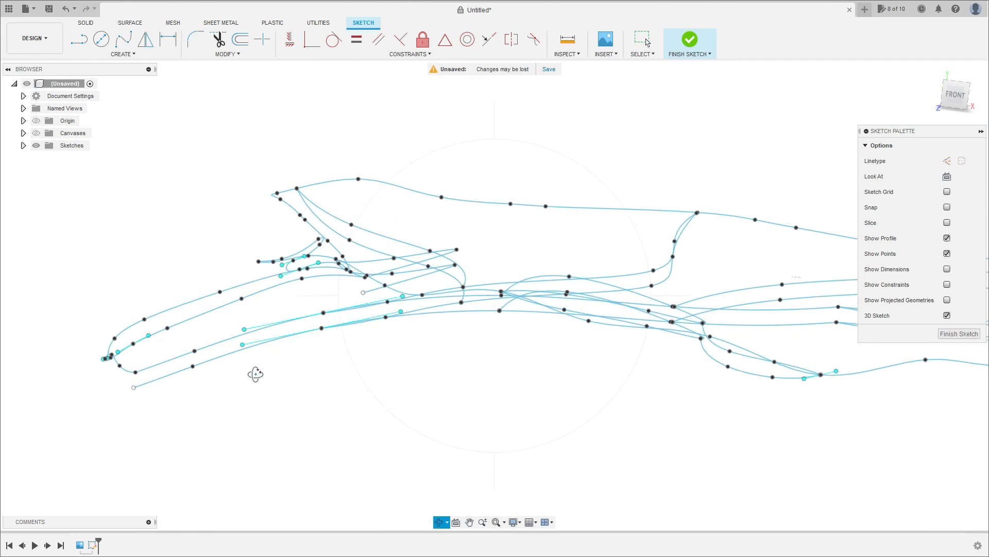
{"action": "key", "text": "c"}
{"action": "left_click_drag", "start_coordinate": [117, 387], "coordinate": [253, 368]}
{"action": "scroll", "coordinate": [850, 396], "scroll_direction": "down", "scroll_amount": 3}
{"action": "middle_click_drag", "start_coordinate": [888, 409], "coordinate": [216, 434]}
{"action": "scroll", "coordinate": [526, 431], "scroll_direction": "up", "scroll_amount": 4}
{"action": "left_click", "coordinate": [517, 427]}
{"action": "left_click", "coordinate": [520, 408]}
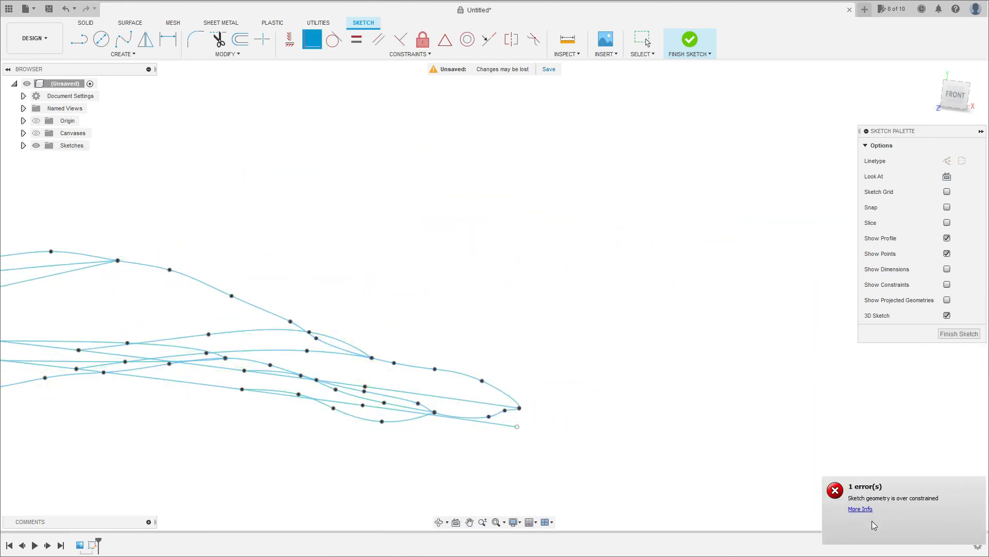